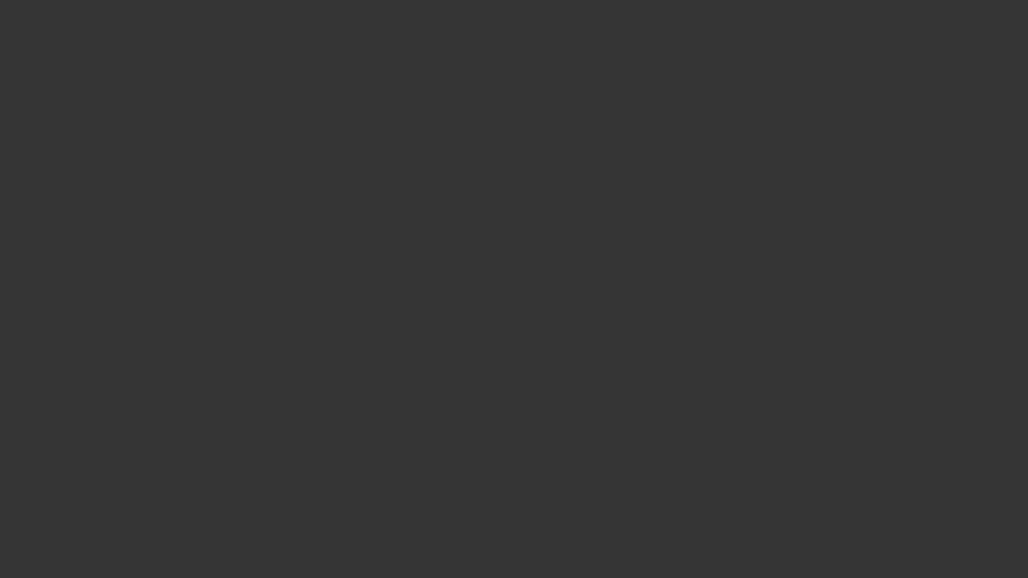
Step: Scroll the compiled notes to section 16, Teorema de Moivre
{"action": "scroll", "coordinate": [391, 347], "scroll_direction": "up", "scroll_amount": 2}
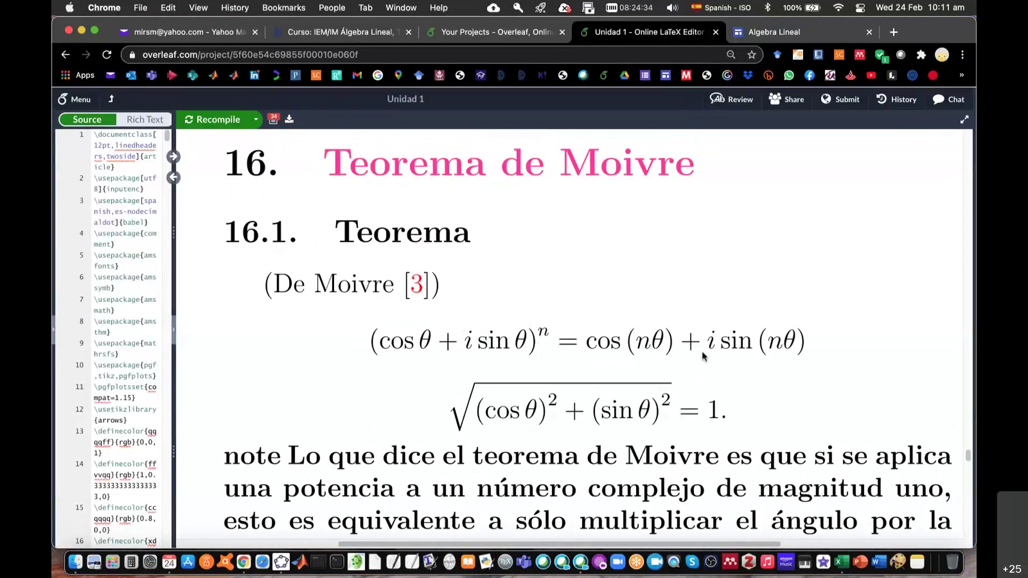
Step: Jump from the compiled De Moivre formula to its LaTeX source, lines 3198–3209
{"action": "scroll", "coordinate": [704, 356], "scroll_direction": "down", "scroll_amount": 1}
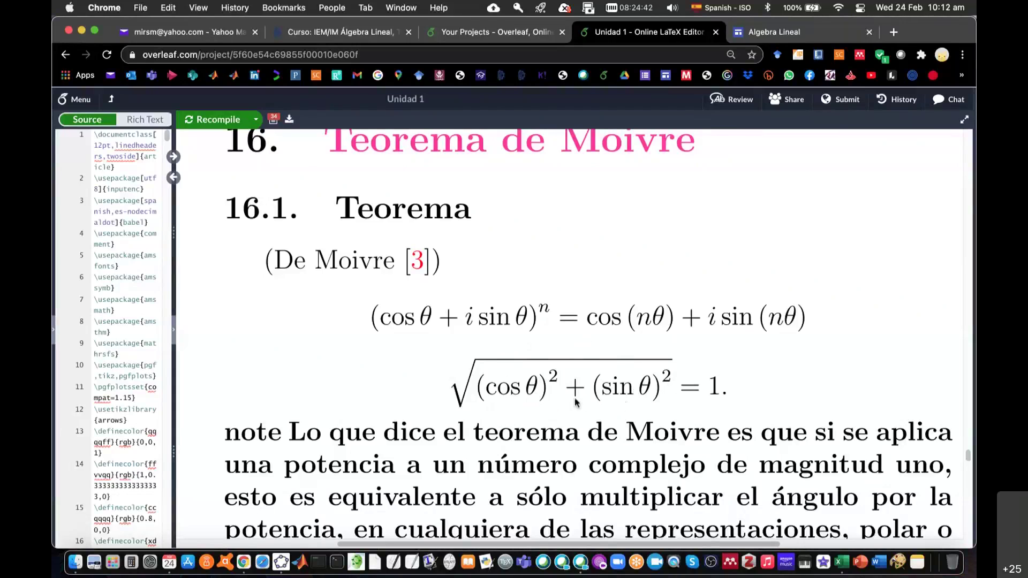
{"action": "scroll", "coordinate": [575, 401], "scroll_direction": "down", "scroll_amount": 3}
{"action": "scroll", "coordinate": [631, 403], "scroll_direction": "down", "scroll_amount": 4}
{"action": "scroll", "coordinate": [631, 402], "scroll_direction": "down", "scroll_amount": 5}
{"action": "scroll", "coordinate": [632, 402], "scroll_direction": "down", "scroll_amount": 4}
{"action": "scroll", "coordinate": [631, 402], "scroll_direction": "down", "scroll_amount": 4}
{"action": "scroll", "coordinate": [632, 402], "scroll_direction": "down", "scroll_amount": 2}
{"action": "scroll", "coordinate": [632, 403], "scroll_direction": "up", "scroll_amount": 3}
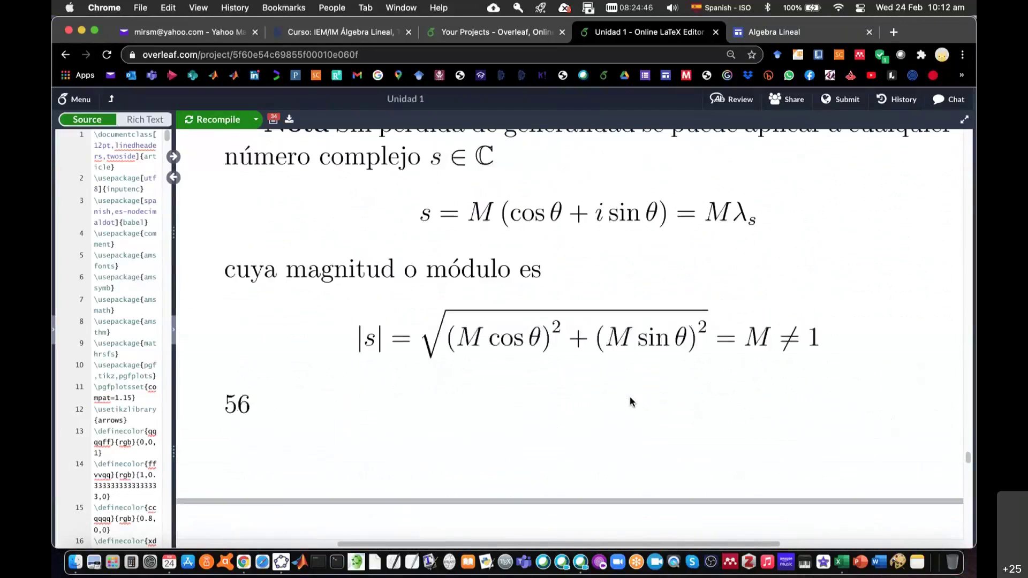
{"action": "scroll", "coordinate": [632, 402], "scroll_direction": "down", "scroll_amount": 5}
{"action": "scroll", "coordinate": [631, 403], "scroll_direction": "down", "scroll_amount": 2}
{"action": "double_click", "coordinate": [599, 385]}
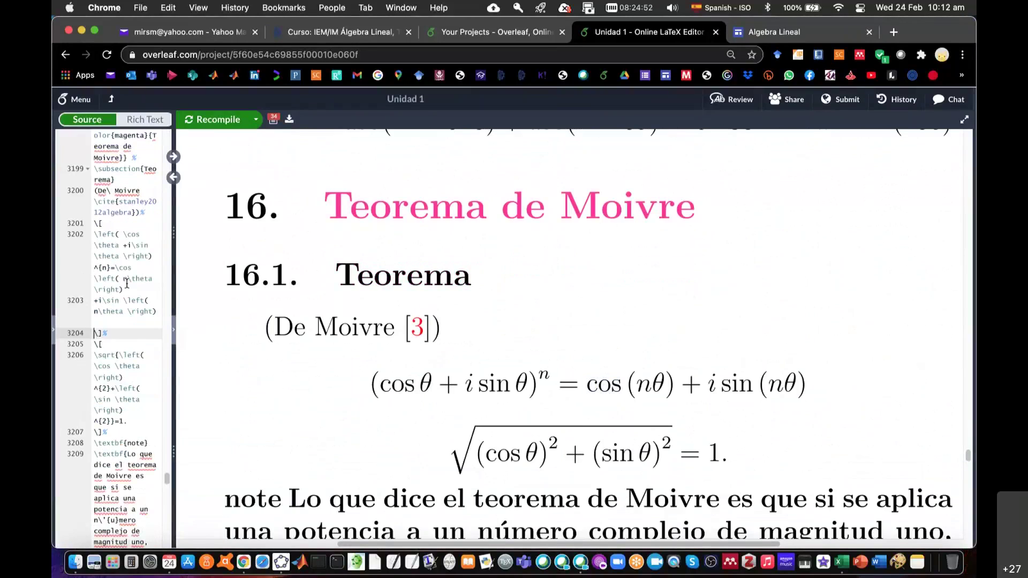
{"action": "scroll", "coordinate": [141, 260], "scroll_direction": "up", "scroll_amount": 1}
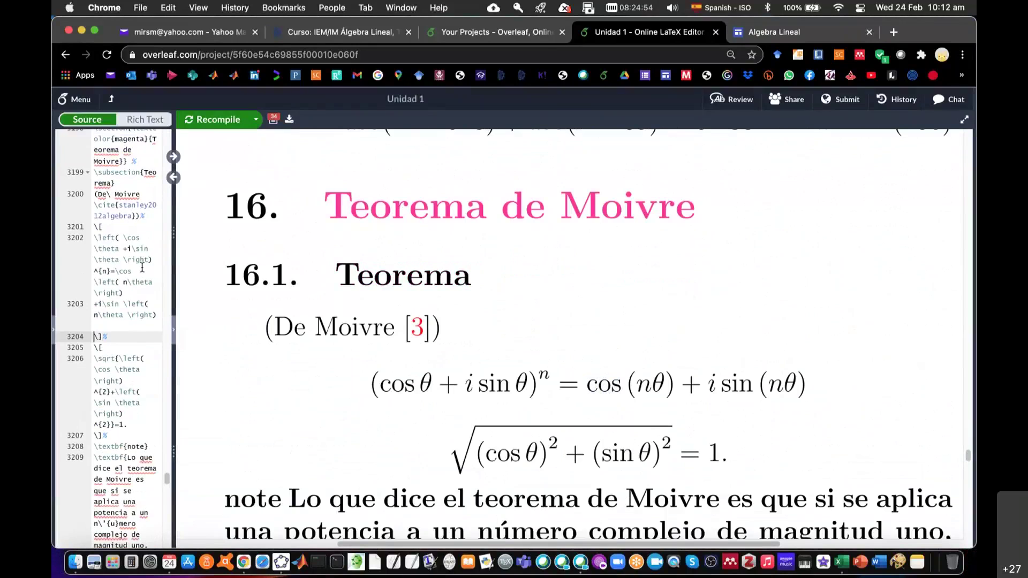
{"action": "scroll", "coordinate": [142, 268], "scroll_direction": "up", "scroll_amount": 3}
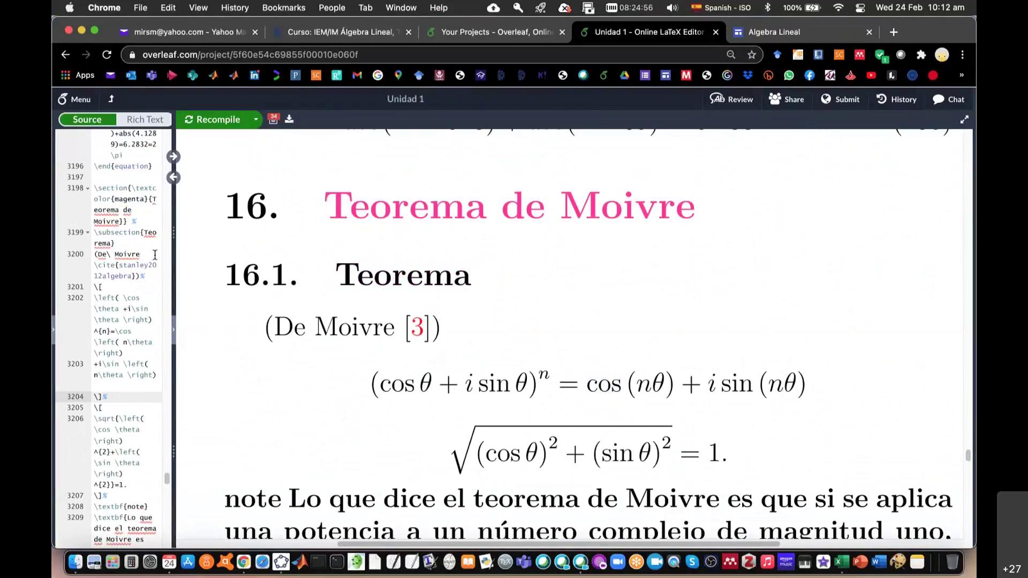
Step: Insert a display equation \[ e^{\theta i} \] after the citation line and recompile
{"action": "left_click", "coordinate": [155, 276]}
{"action": "key", "text": "Return"}
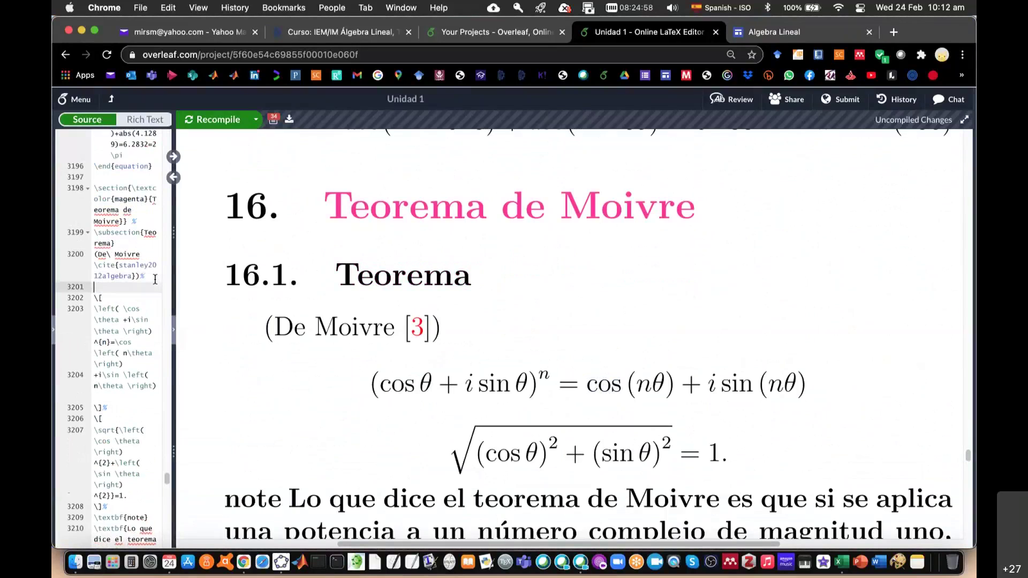
{"action": "left_click", "coordinate": [155, 278]}
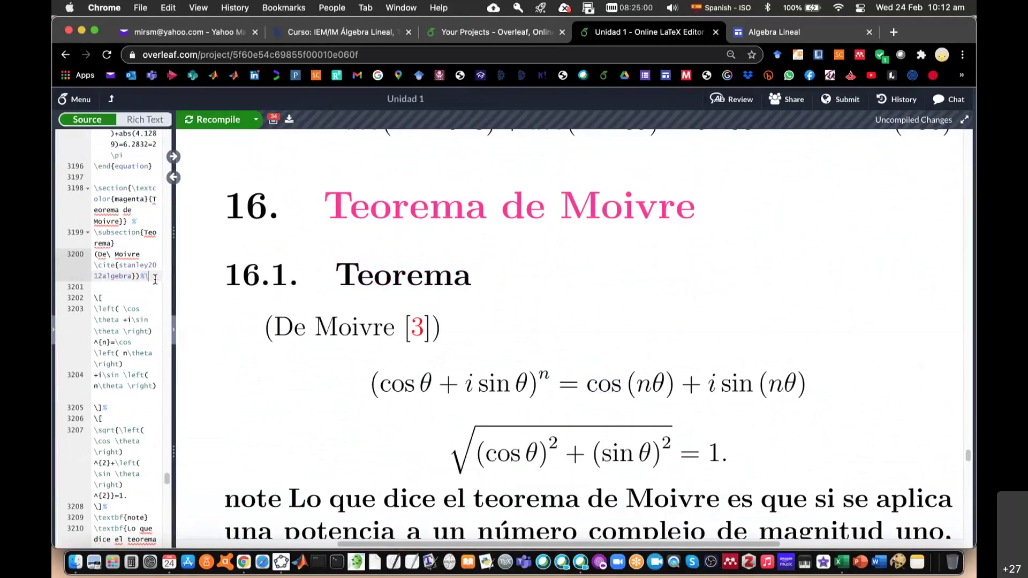
{"action": "key", "text": "BackSpace"}
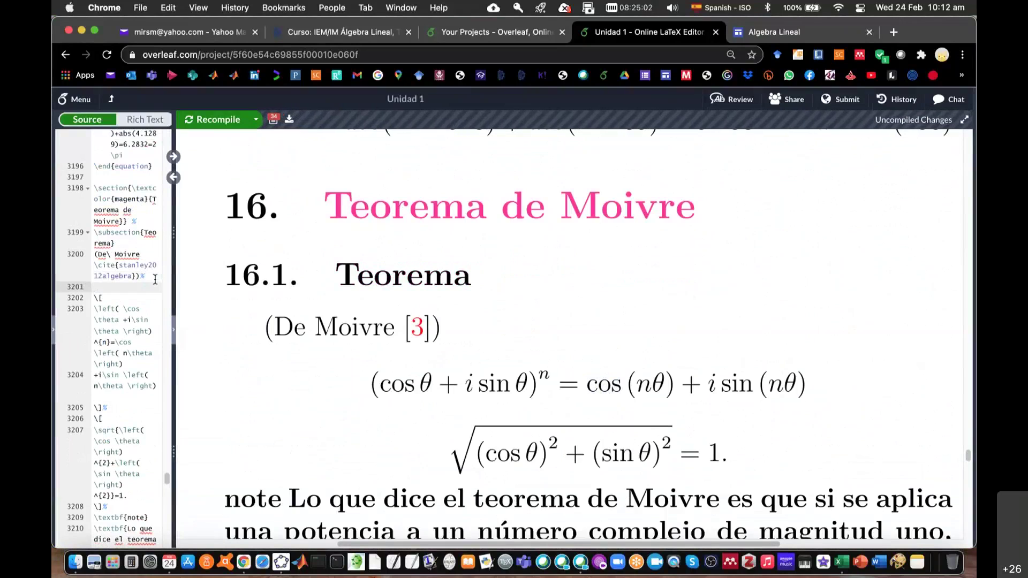
{"action": "key", "text": "Down"}
{"action": "type", "text": "\\"}
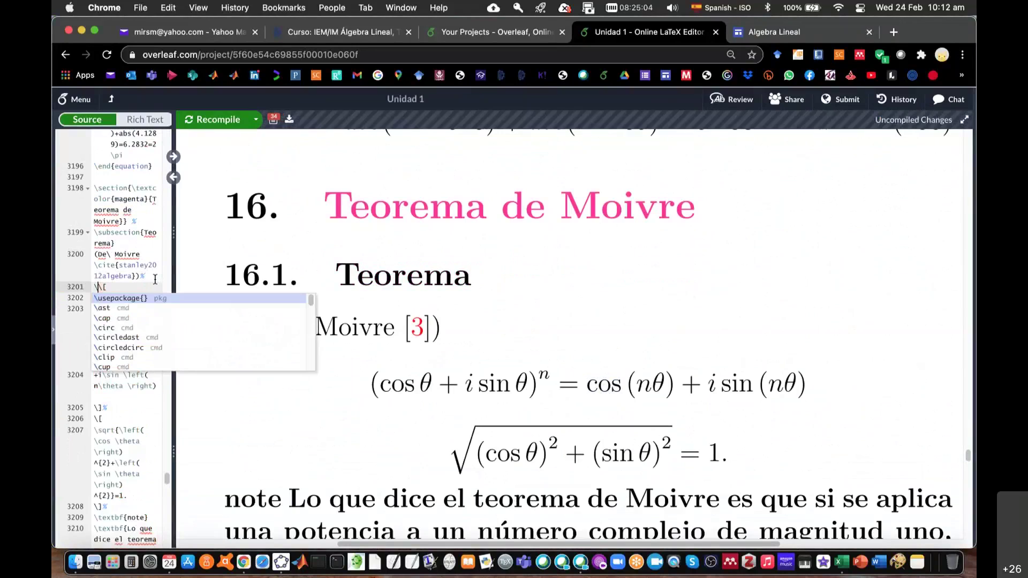
{"action": "type", "text": "["}
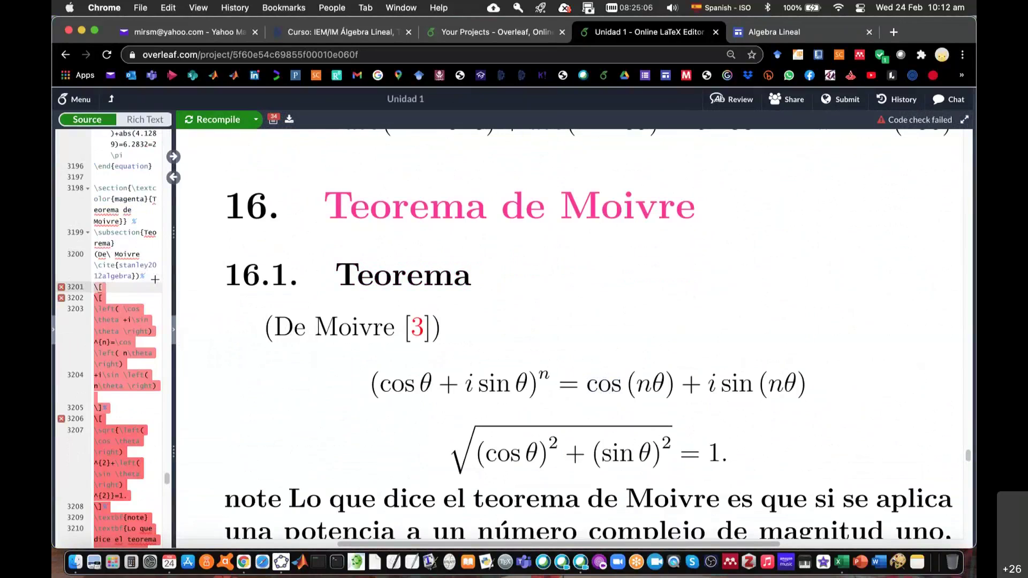
{"action": "type", "text": "\\]"}
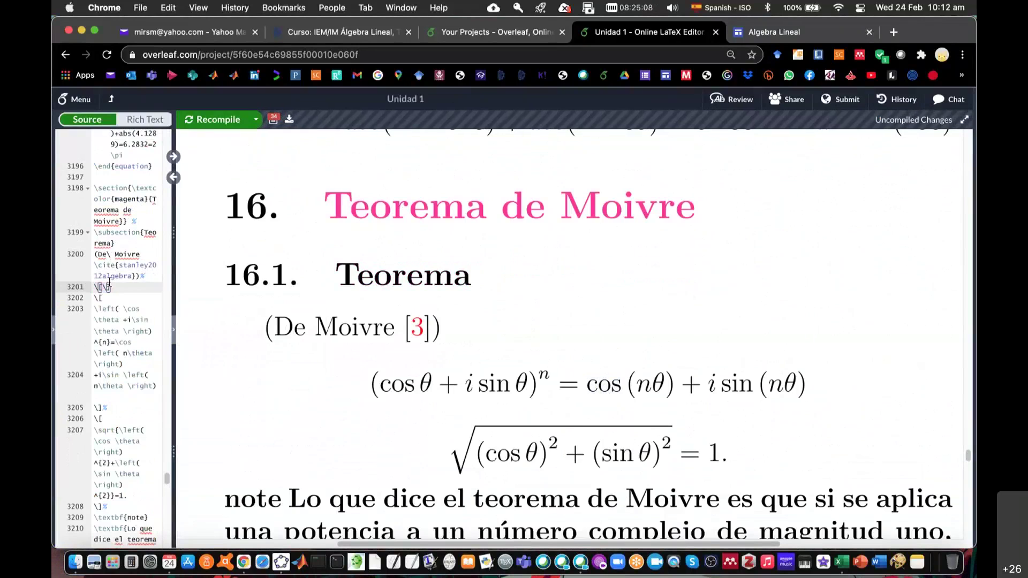
{"action": "type", "text": "e"}
{"action": "type", "text": "^"}
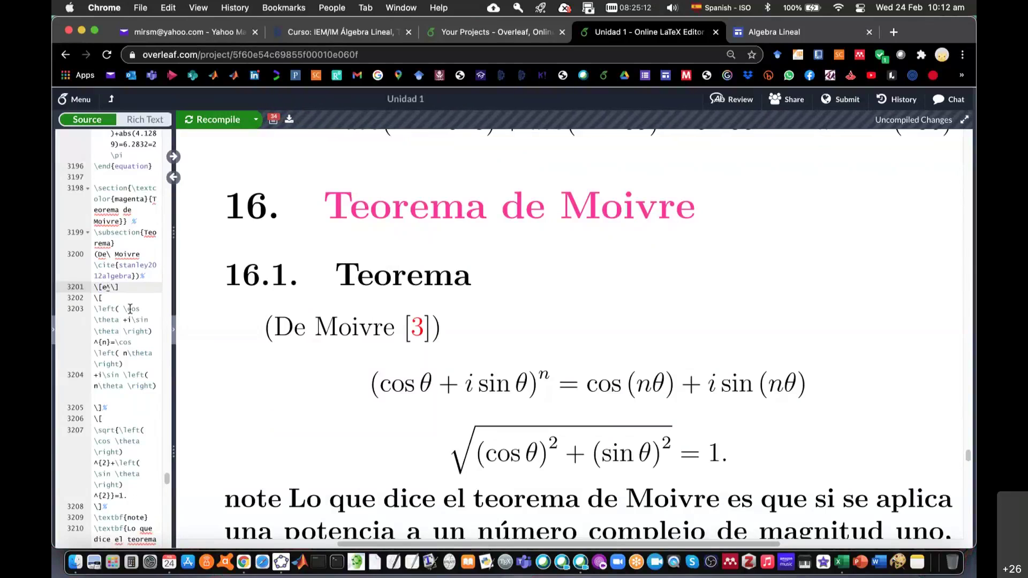
{"action": "type", "text": "{\\t\theta"}
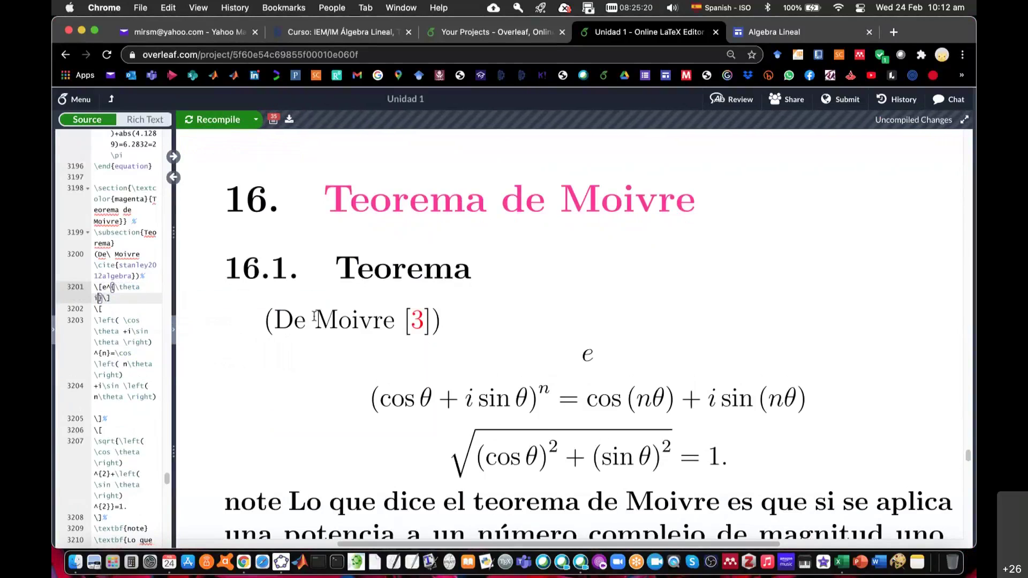
{"action": "key", "text": "super+s"}
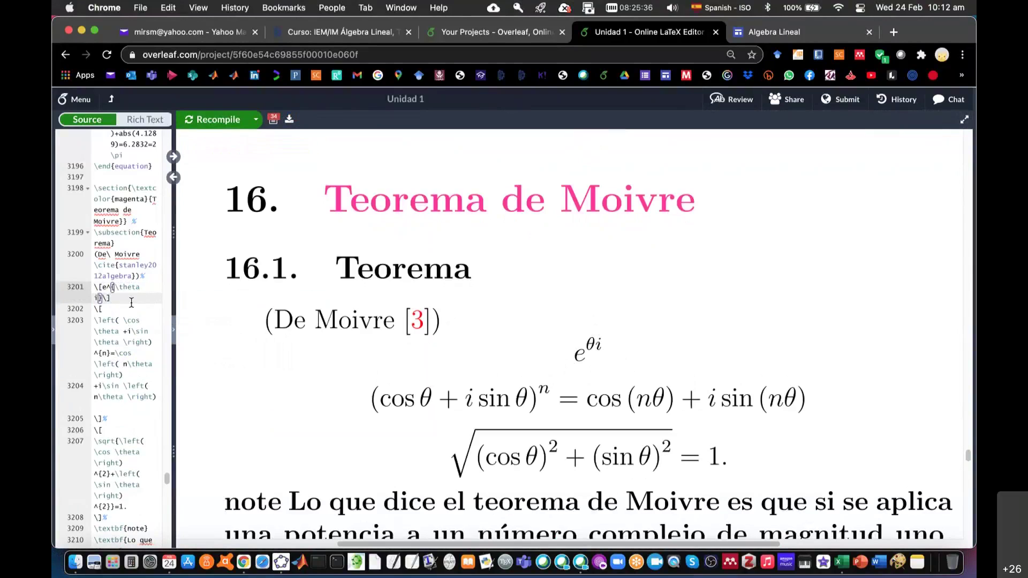
Step: Extend the equation with = \cos \theta + i \sin \theta
{"action": "type", "text": "="}
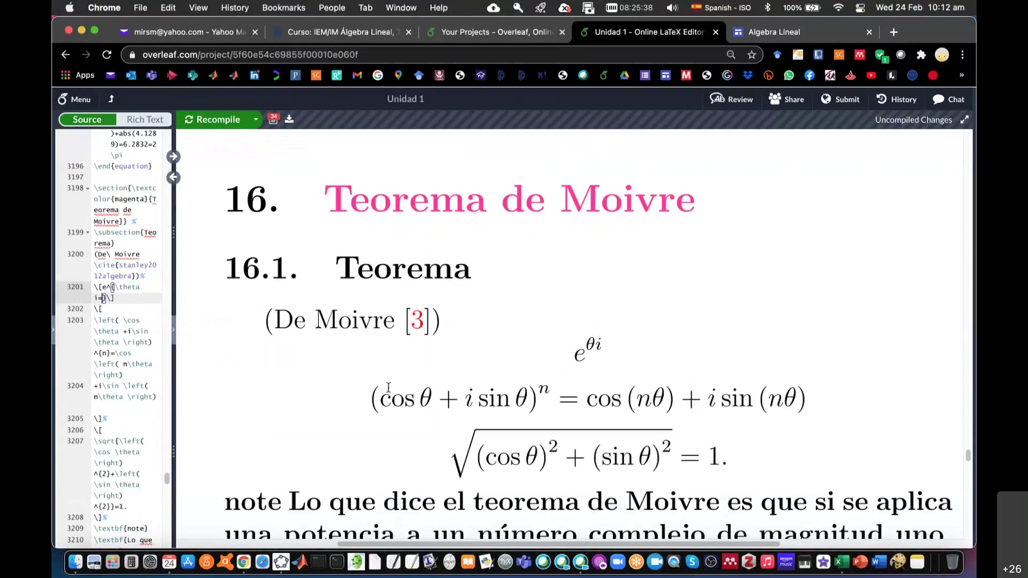
{"action": "type", "text": "cos"}
{"action": "key", "text": "BackSpace"}
{"action": "key", "text": "BackSpace"}
{"action": "key", "text": "BackSpace"}
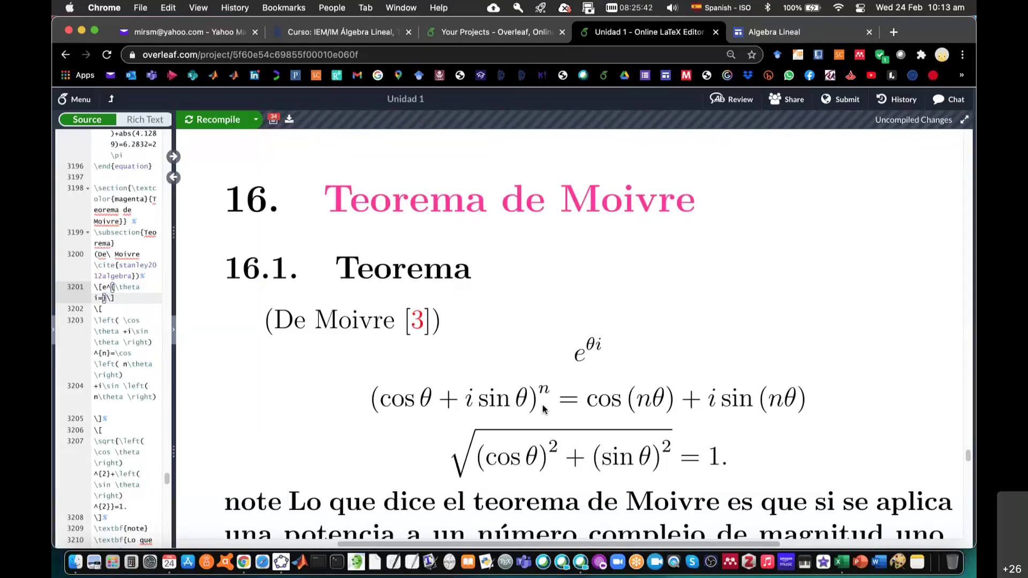
{"action": "type", "text": "\\cos"}
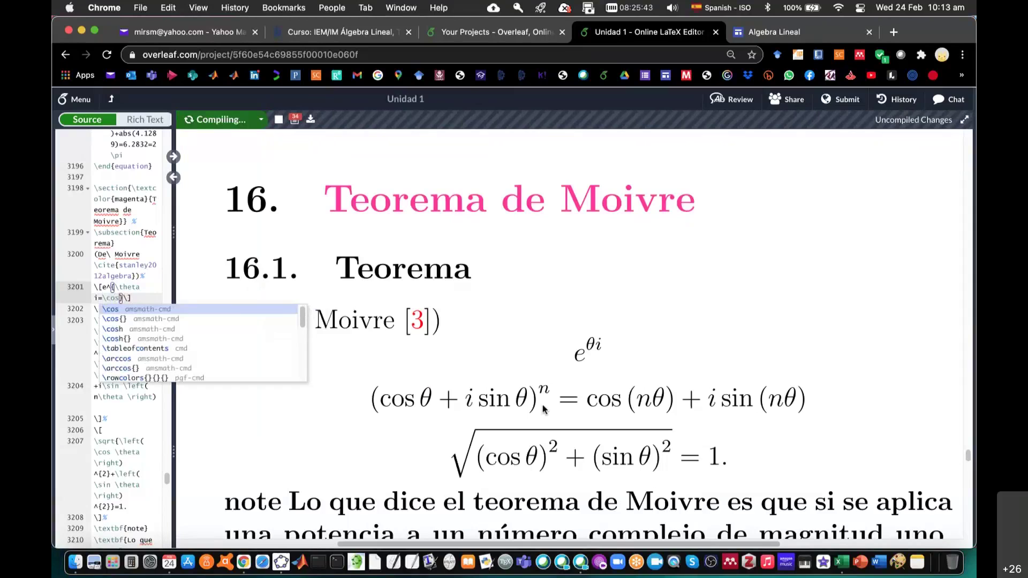
{"action": "type", "text": " \theta"}
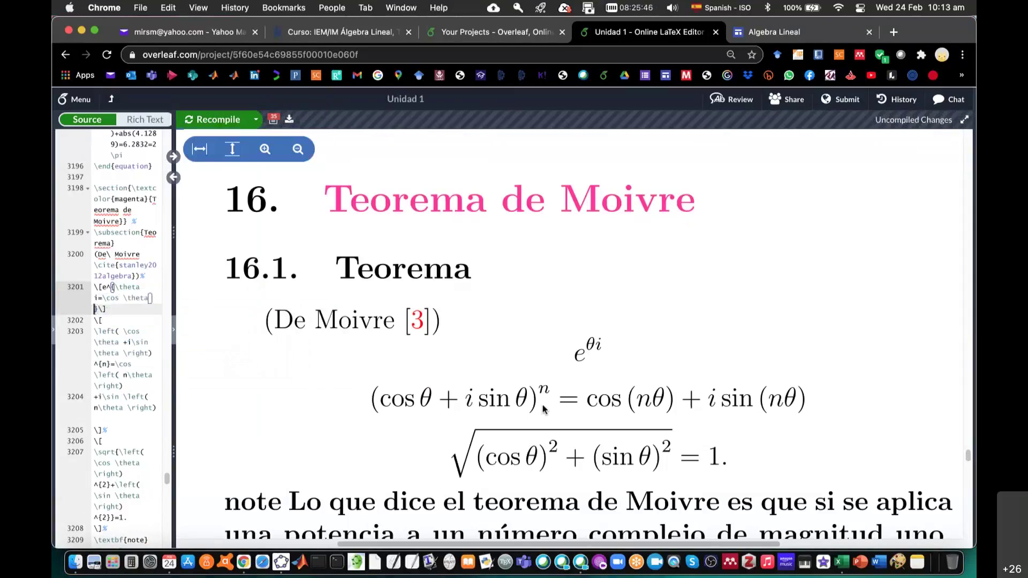
{"action": "type", "text": " + i "}
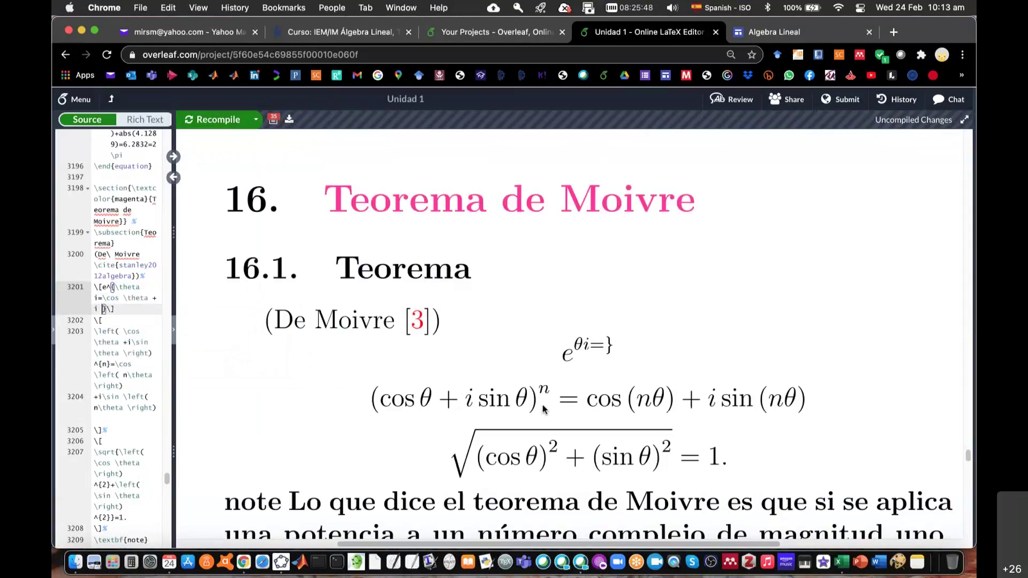
{"action": "type", "text": "\\sin"}
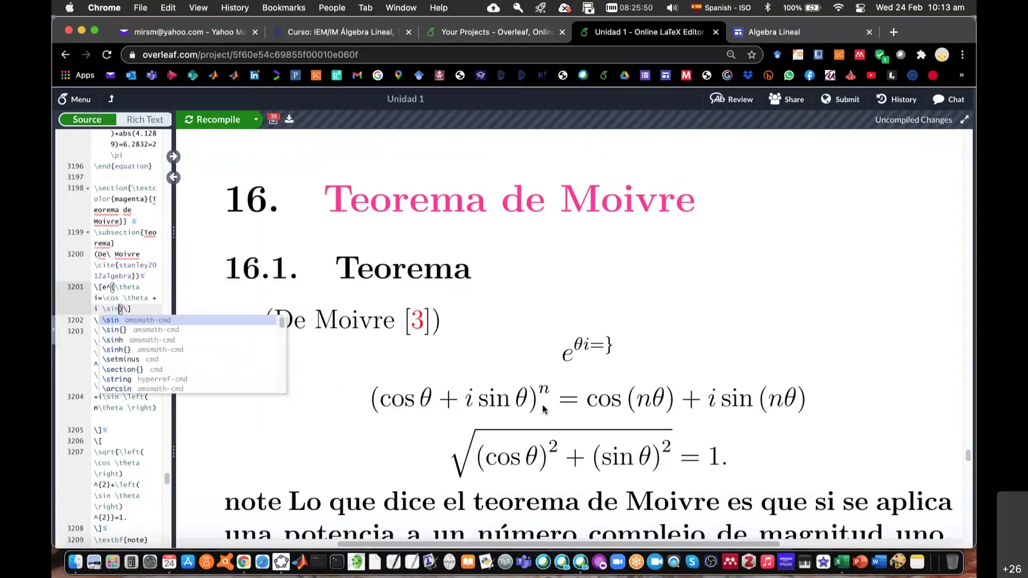
{"action": "type", "text": " \theta"}
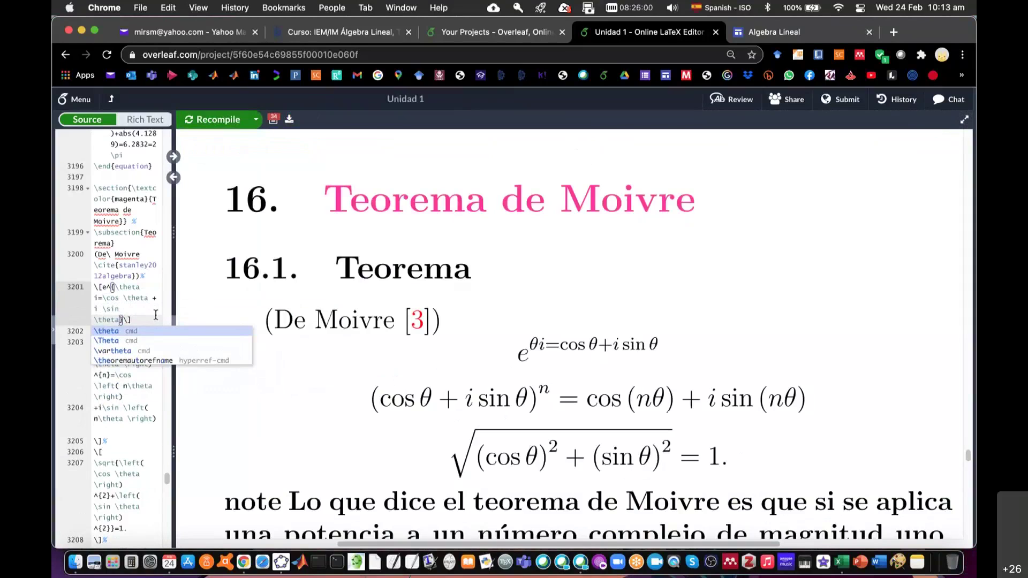
Step: Delete the stray closing brace in the new equation's source and recompile the notes
{"action": "double_click", "coordinate": [591, 351]}
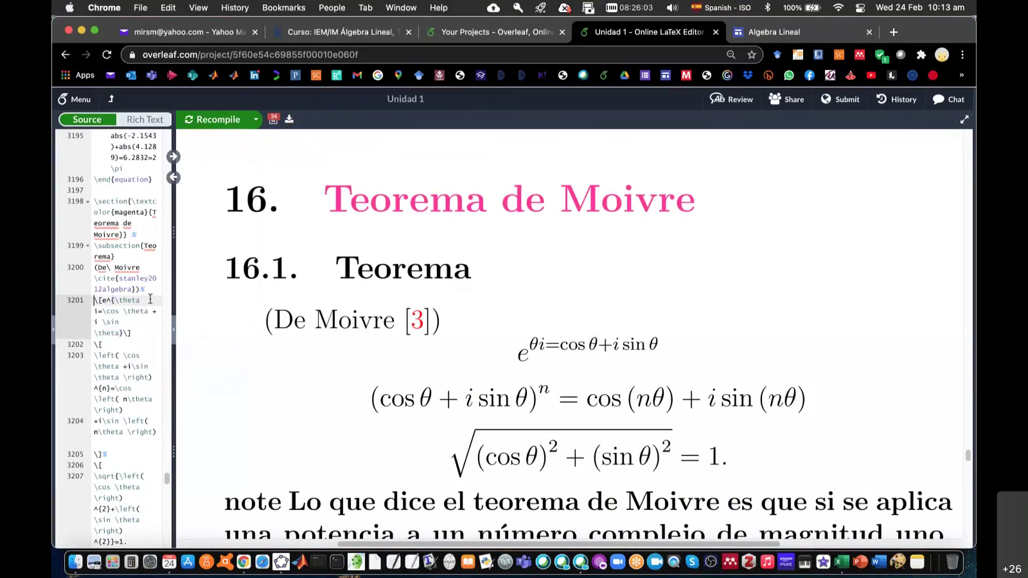
{"action": "left_click", "coordinate": [124, 334]}
{"action": "key", "text": "BackSpace"}
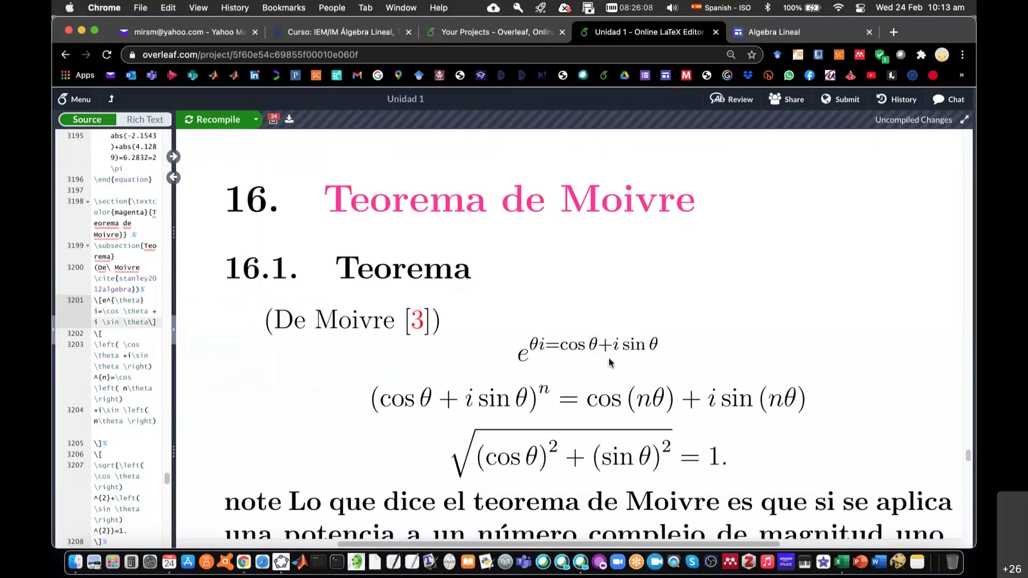
{"action": "key", "text": "super+s"}
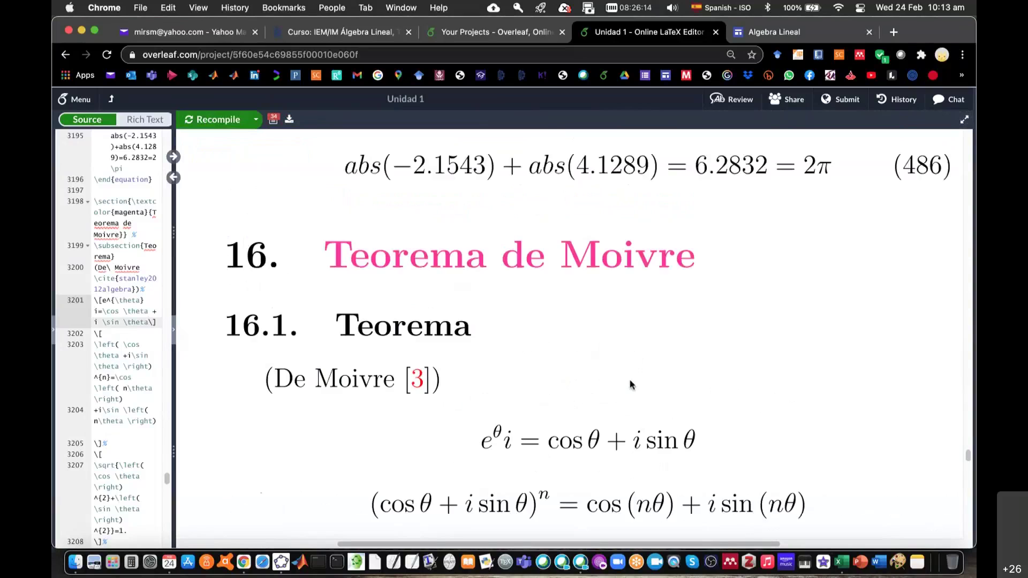
{"action": "scroll", "coordinate": [689, 426], "scroll_direction": "down", "scroll_amount": 2}
{"action": "scroll", "coordinate": [689, 426], "scroll_direction": "down", "scroll_amount": 2}
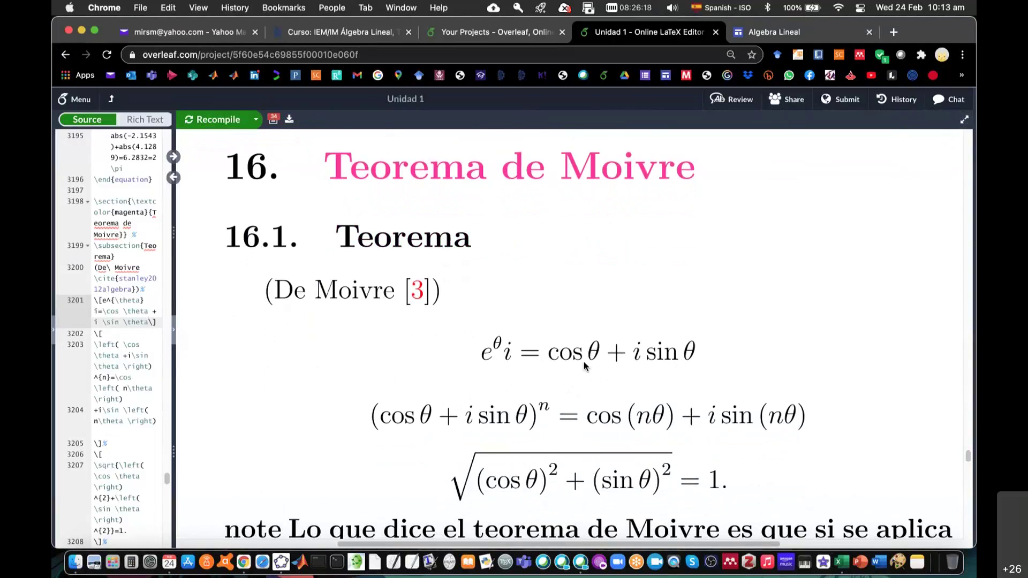
Step: In GeoGebra, draw circle c centred at A(0,0) through B(1,0)
{"action": "left_click", "coordinate": [281, 562]}
{"action": "left_click_drag", "start_coordinate": [480, 366], "coordinate": [296, 367]}
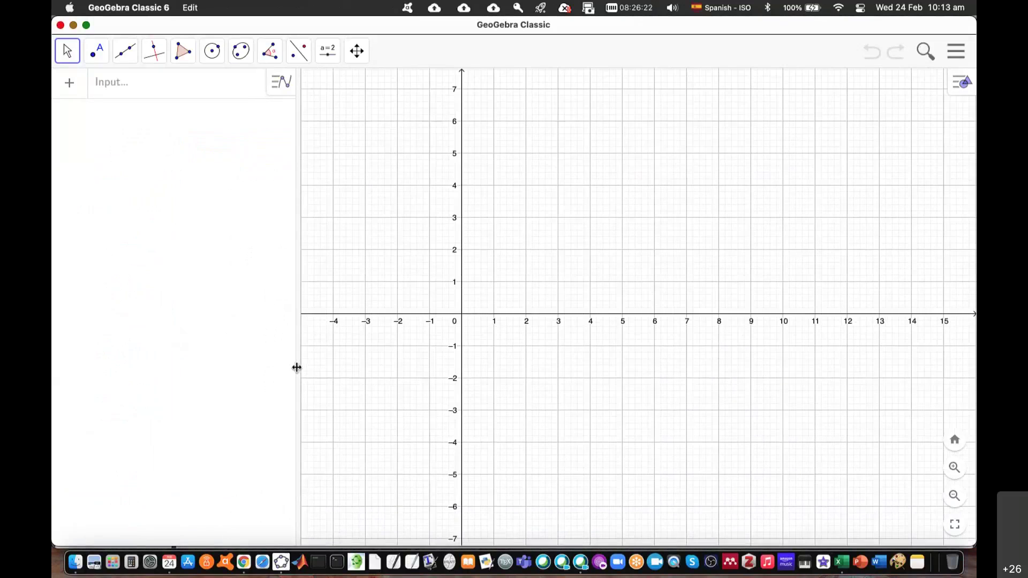
{"action": "scroll", "coordinate": [496, 346], "scroll_direction": "up", "scroll_amount": 3}
{"action": "scroll", "coordinate": [496, 347], "scroll_direction": "up", "scroll_amount": 3}
{"action": "scroll", "coordinate": [495, 346], "scroll_direction": "up", "scroll_amount": 3}
{"action": "scroll", "coordinate": [495, 347], "scroll_direction": "up", "scroll_amount": 1}
{"action": "mouse_move", "coordinate": [557, 360]}
{"action": "left_mouse_down"}
{"action": "mouse_move", "coordinate": [747, 414]}
{"action": "mouse_move", "coordinate": [750, 438]}
{"action": "left_mouse_up"}
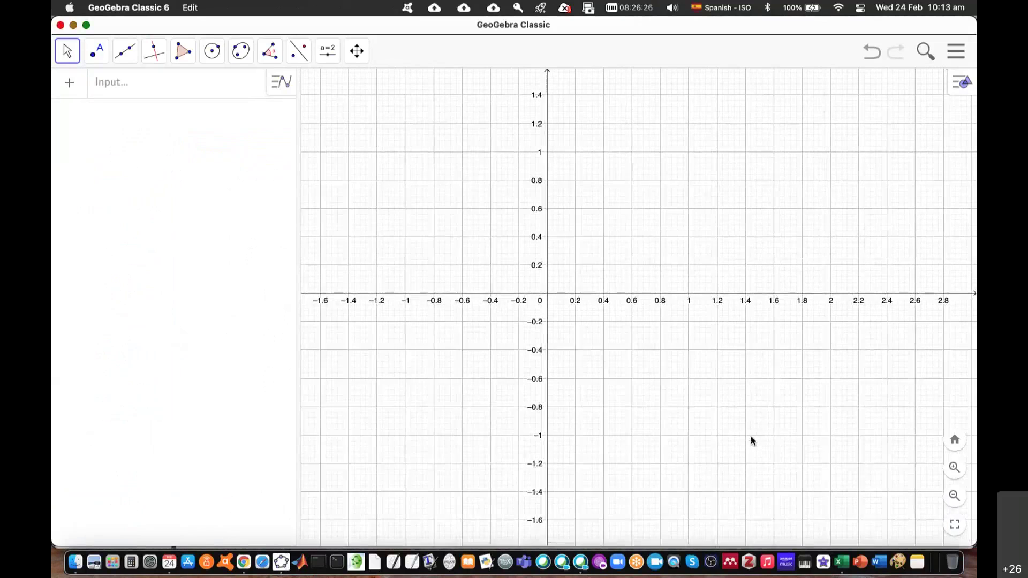
{"action": "left_click", "coordinate": [213, 53]}
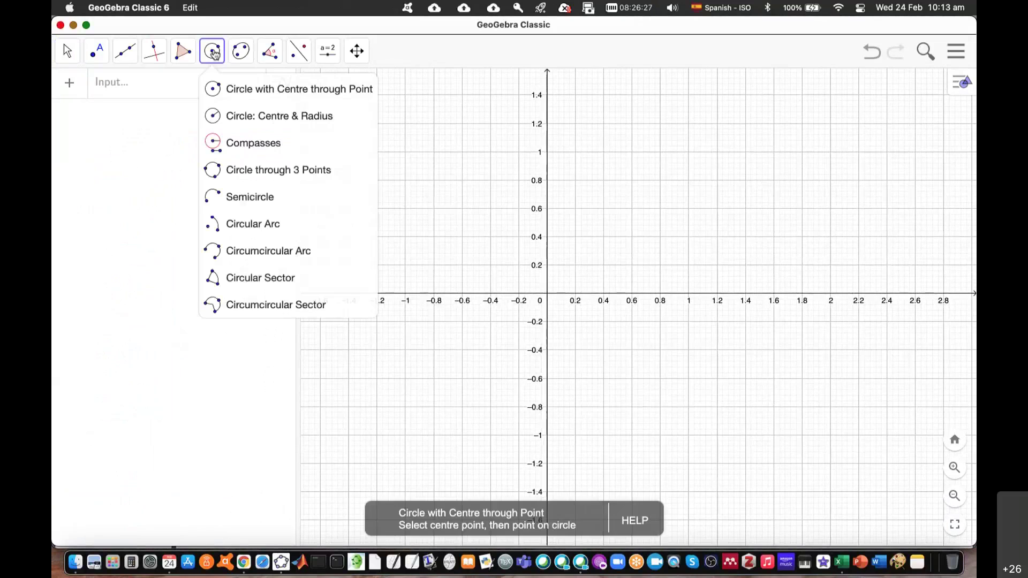
{"action": "left_click", "coordinate": [251, 89]}
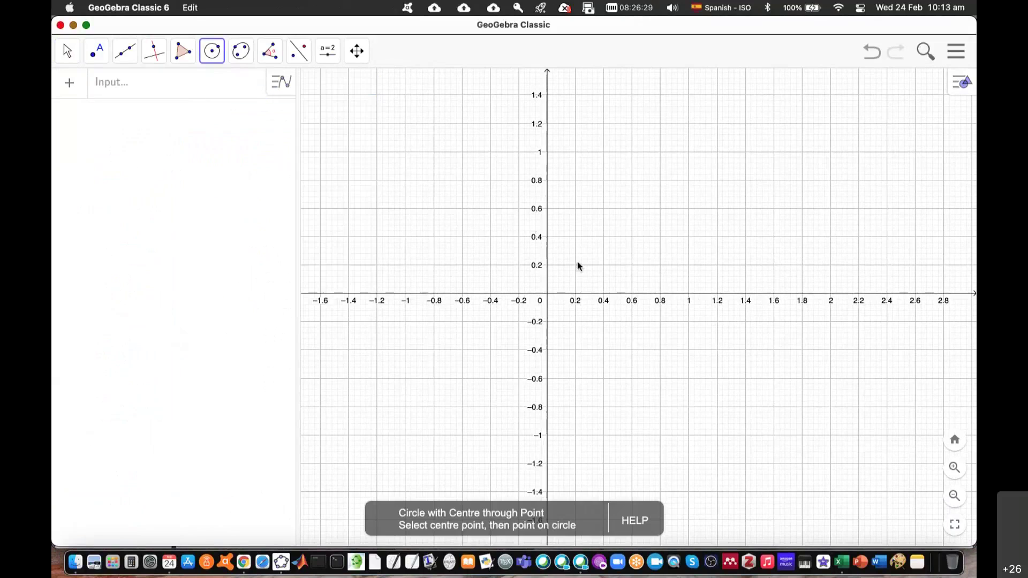
{"action": "left_click", "coordinate": [547, 294]}
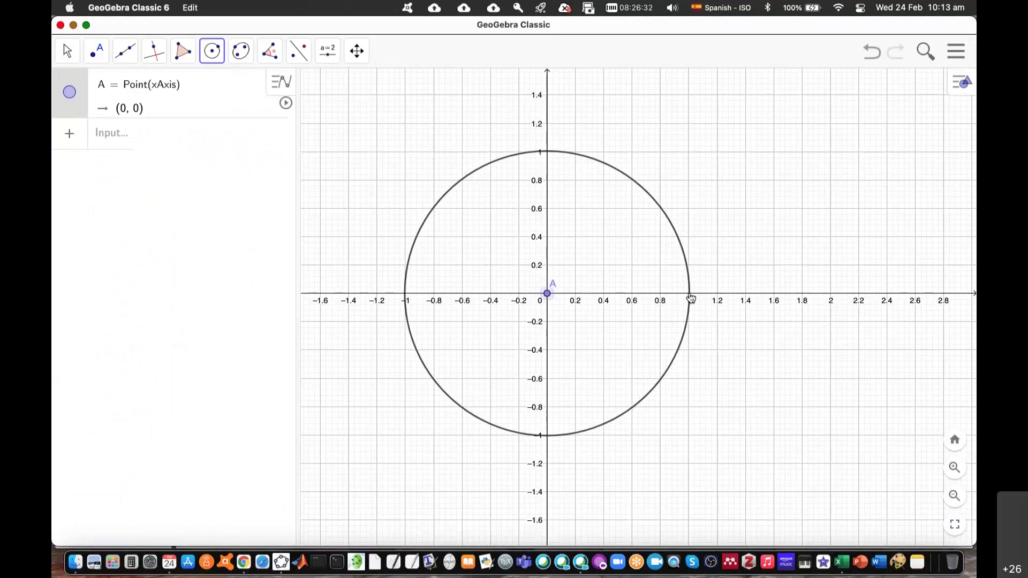
{"action": "left_click", "coordinate": [689, 294]}
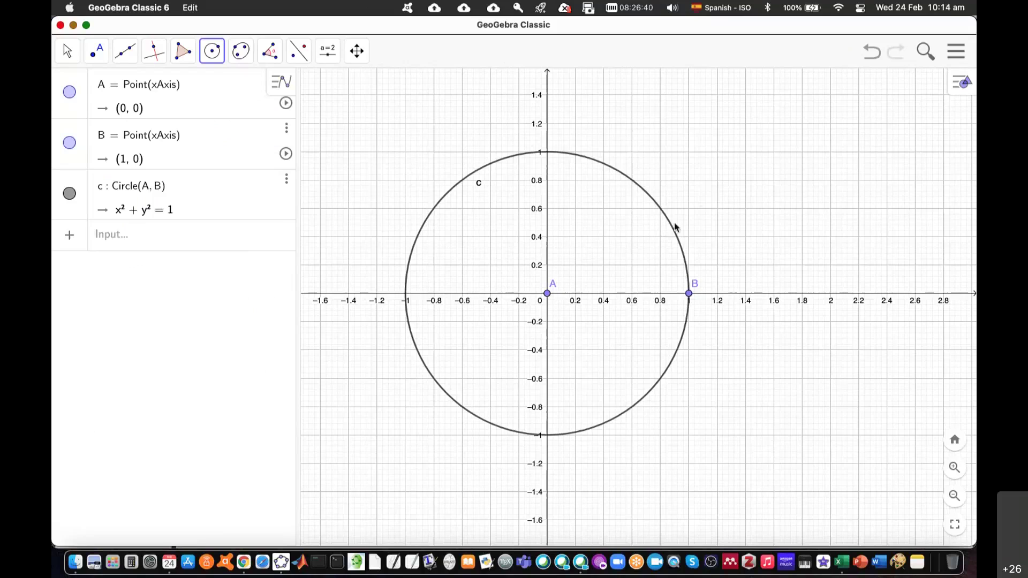
Step: Draw vector u from origin A to point C(0.63, 0.78) on circle c
{"action": "left_click", "coordinate": [129, 62]}
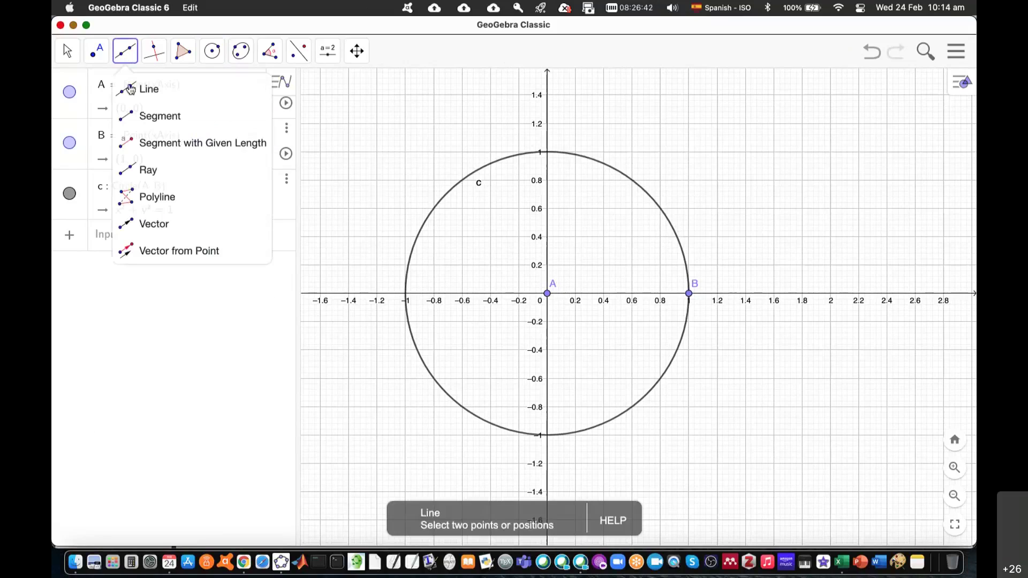
{"action": "left_click", "coordinate": [152, 224]}
{"action": "left_click", "coordinate": [548, 294]}
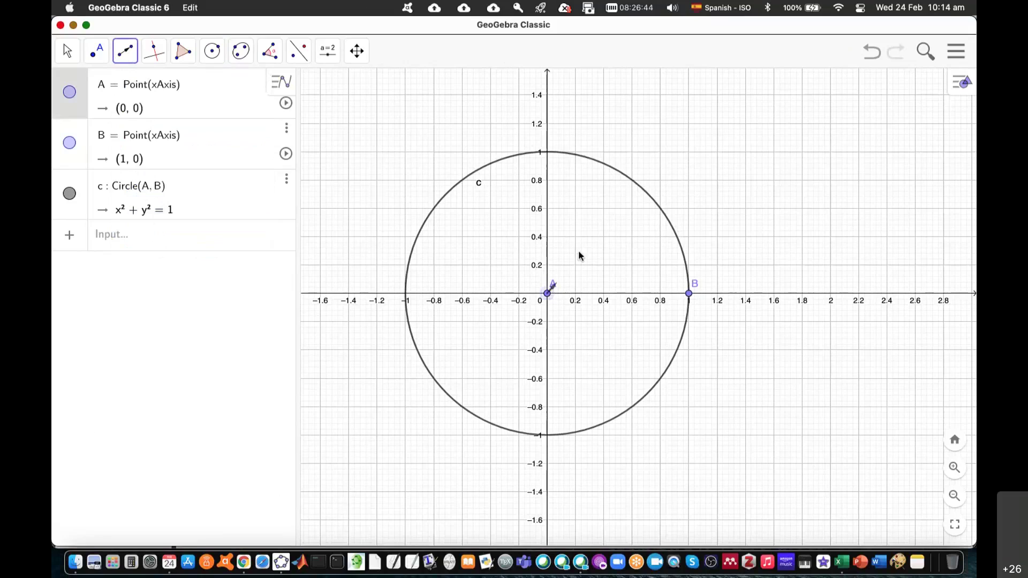
{"action": "left_click", "coordinate": [637, 183]}
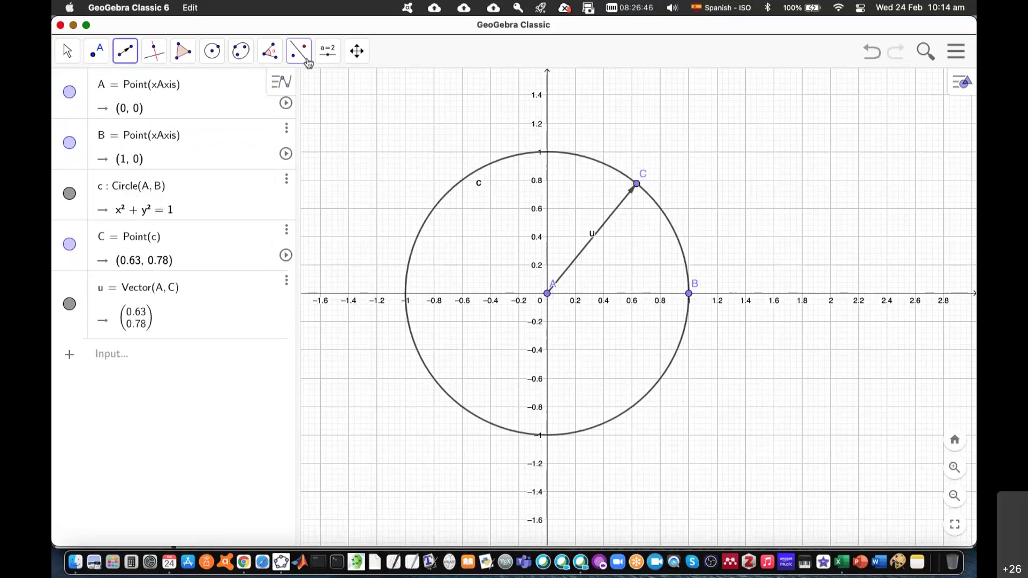
Step: Place a new text label near point C
{"action": "left_click", "coordinate": [328, 51]}
{"action": "left_click", "coordinate": [345, 114]}
{"action": "left_click", "coordinate": [653, 172]}
{"action": "type", "text": "e"}
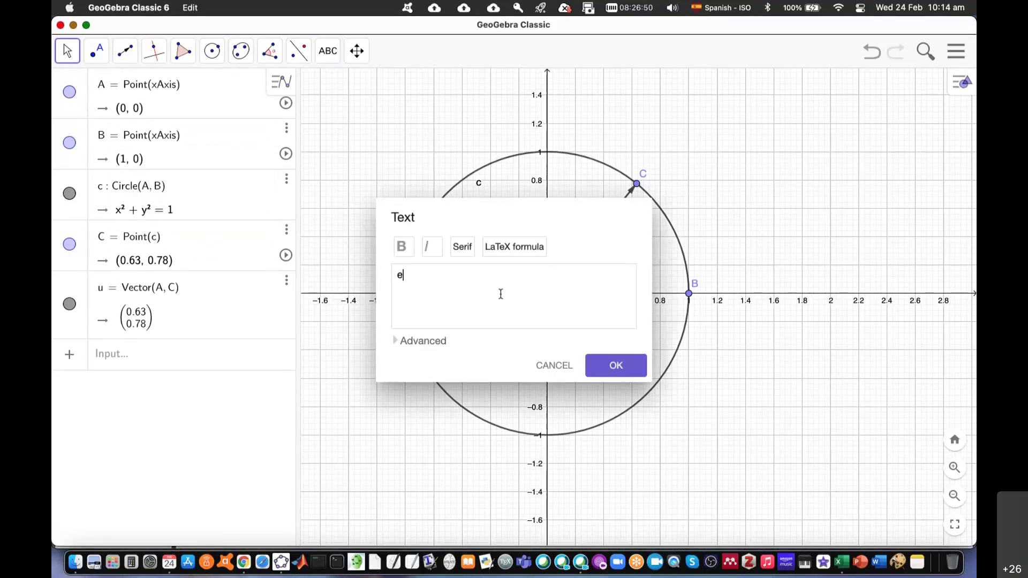
Step: Add LaTeX labels e^{θi} at point C and θ at the angle by the origin
{"action": "type", "text": "^{}"}
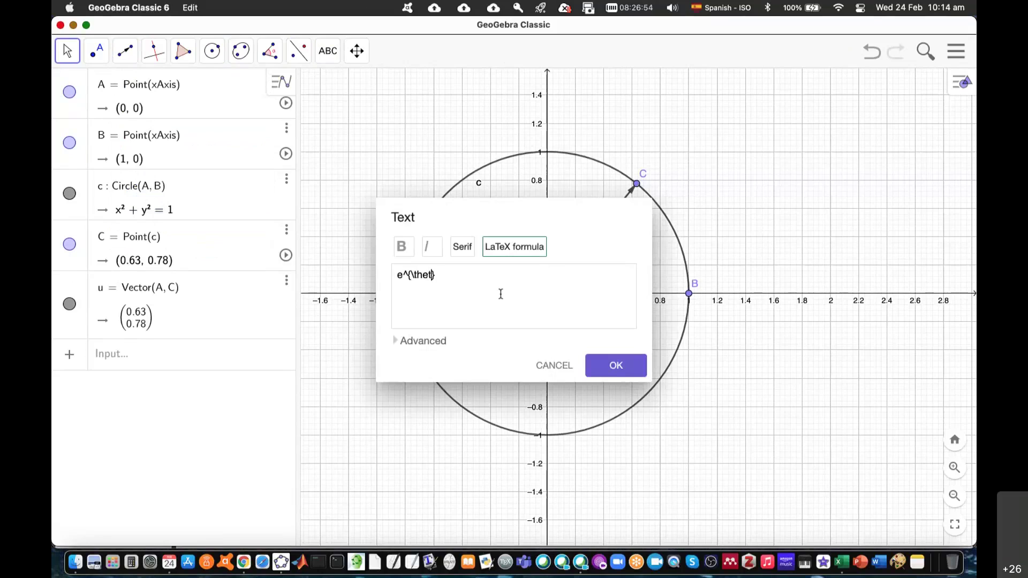
{"action": "type", "text": " i"}
{"action": "left_click", "coordinate": [621, 366]}
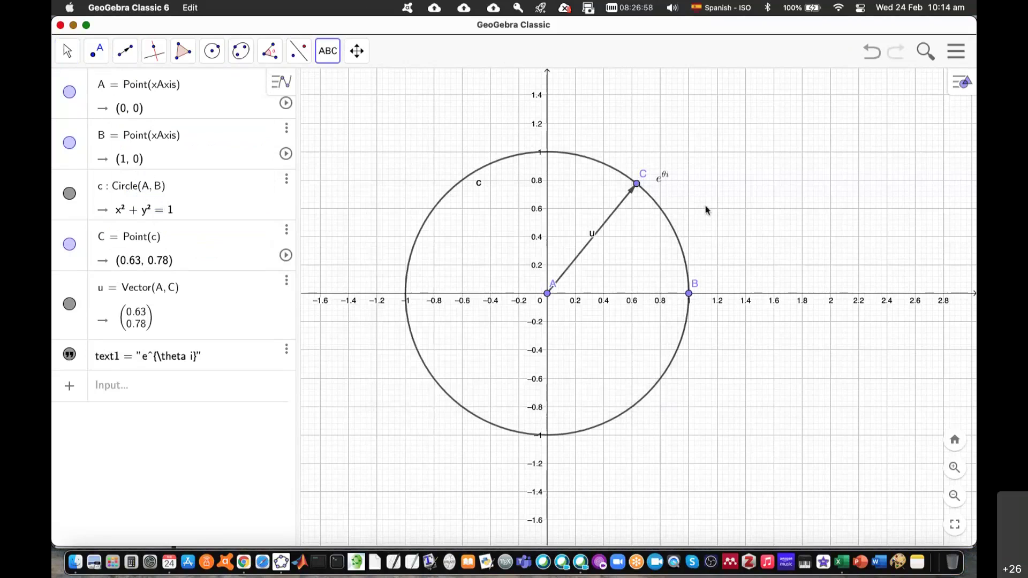
{"action": "right_click", "coordinate": [600, 267]}
{"action": "key", "text": "Escape"}
{"action": "left_click", "coordinate": [591, 267]}
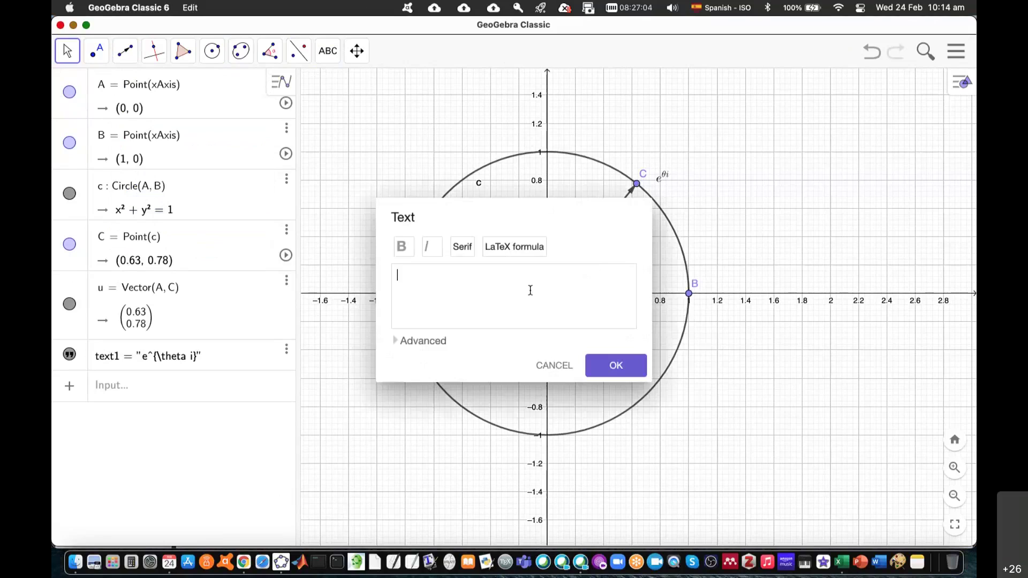
{"action": "type", "text": "\\theta"}
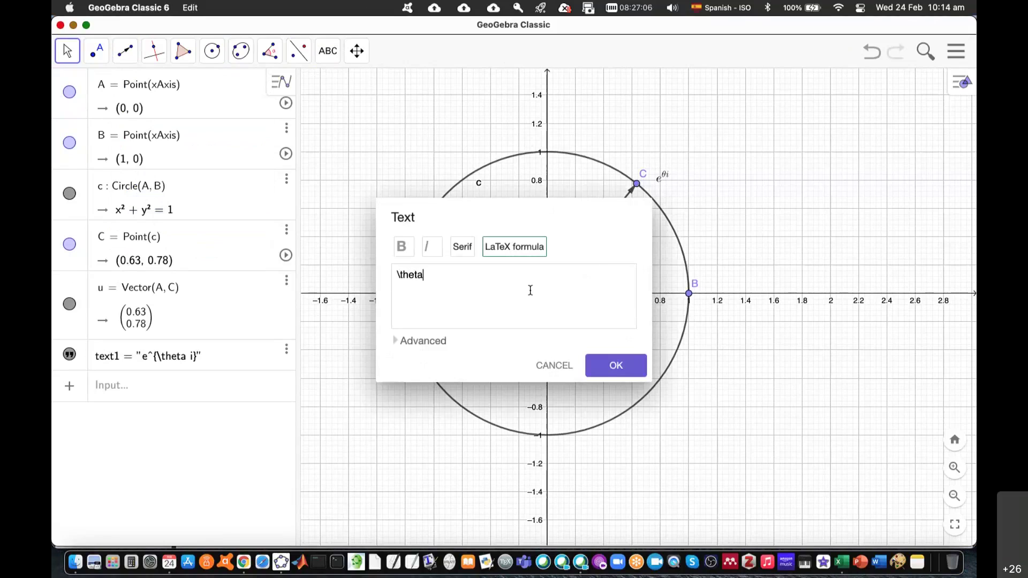
{"action": "left_click", "coordinate": [632, 372]}
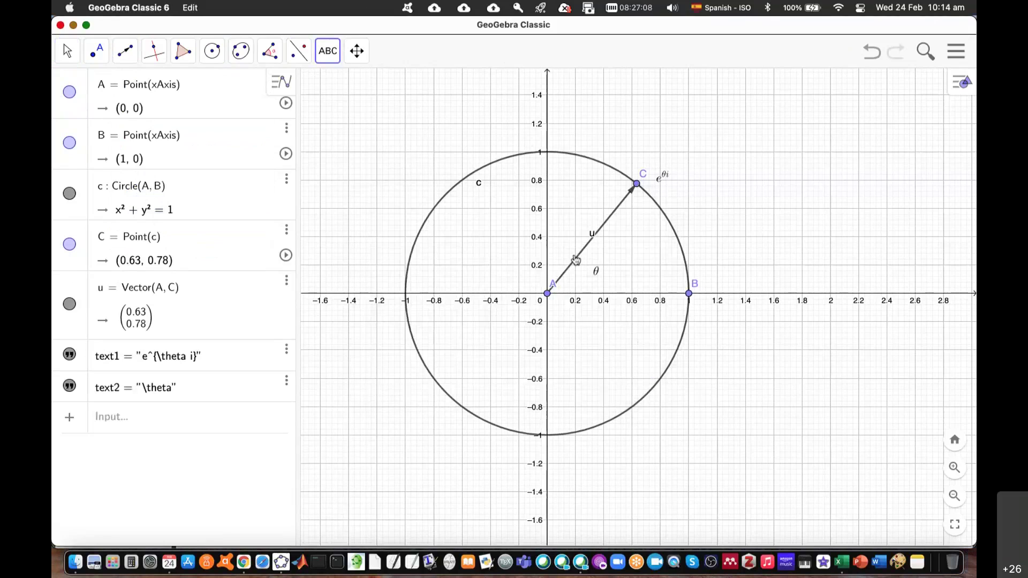
{"action": "left_click", "coordinate": [664, 178]}
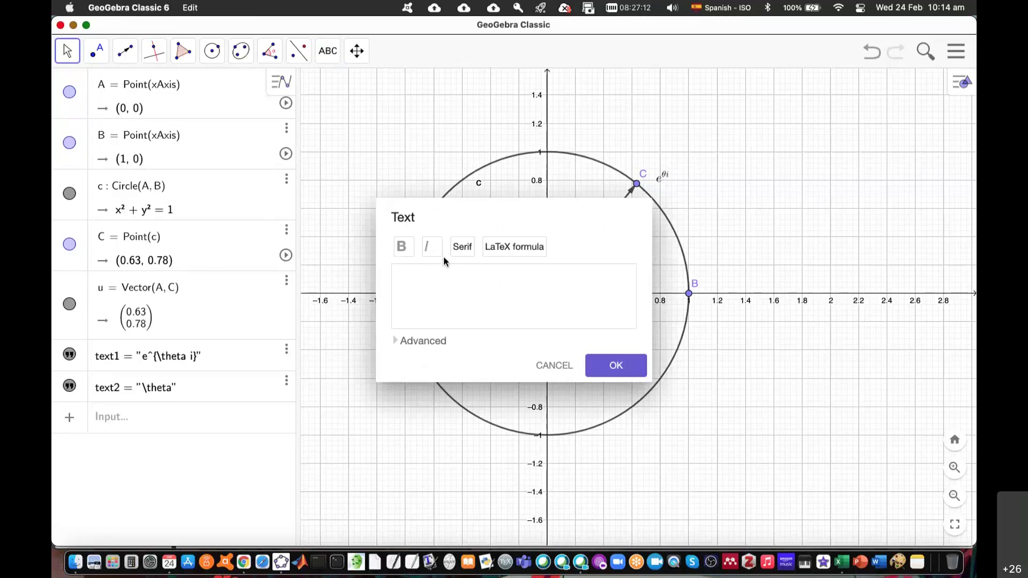
Step: Browse the Advanced LaTeX, Greek and object palettes, then cancel the empty text label
{"action": "left_click", "coordinate": [399, 341]}
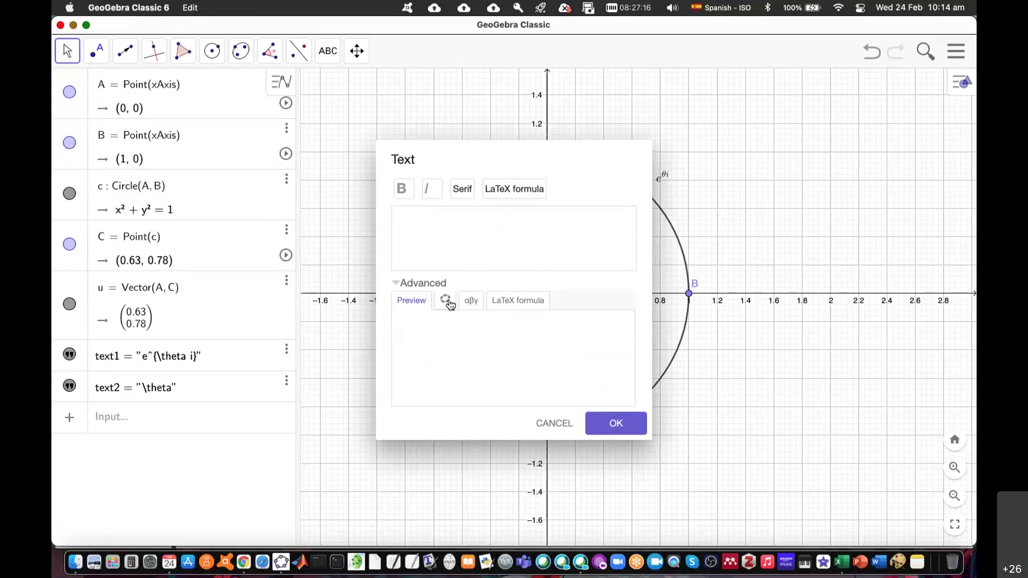
{"action": "left_click", "coordinate": [498, 305]}
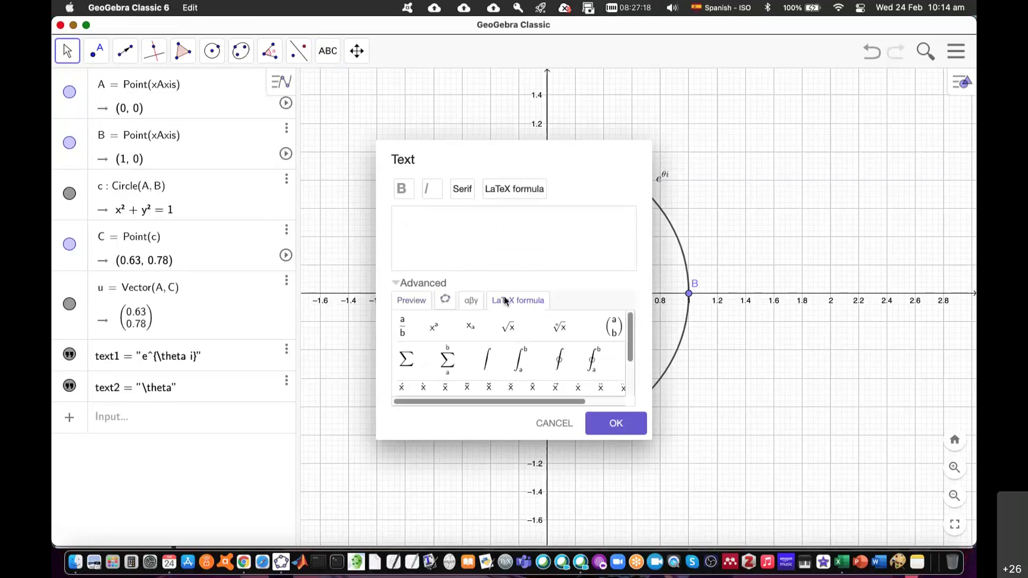
{"action": "scroll", "coordinate": [495, 348], "scroll_direction": "down", "scroll_amount": 3}
{"action": "scroll", "coordinate": [495, 347], "scroll_direction": "up", "scroll_amount": 3}
{"action": "left_click", "coordinate": [473, 301]}
{"action": "left_click", "coordinate": [445, 300]}
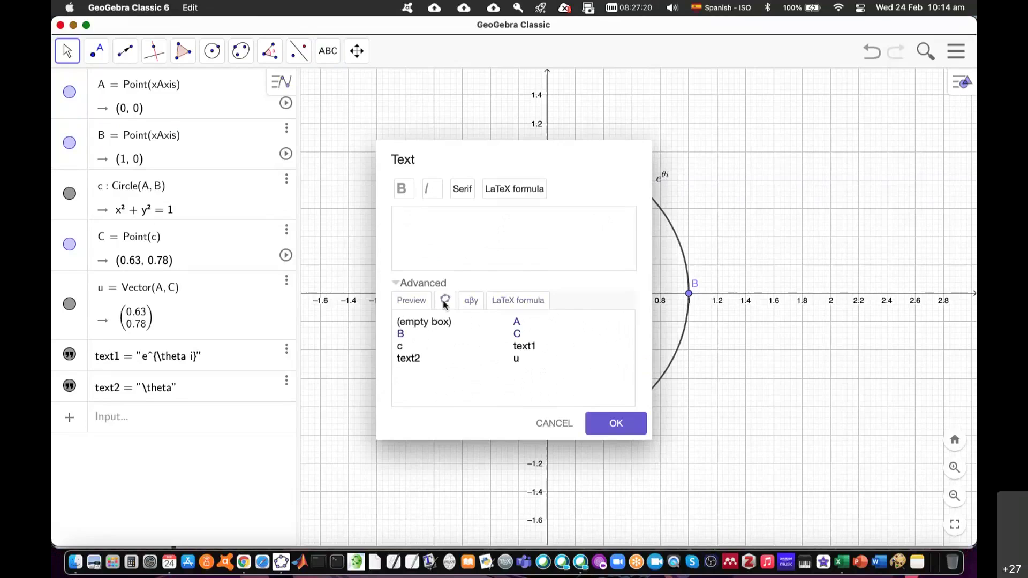
{"action": "left_click", "coordinate": [557, 423]}
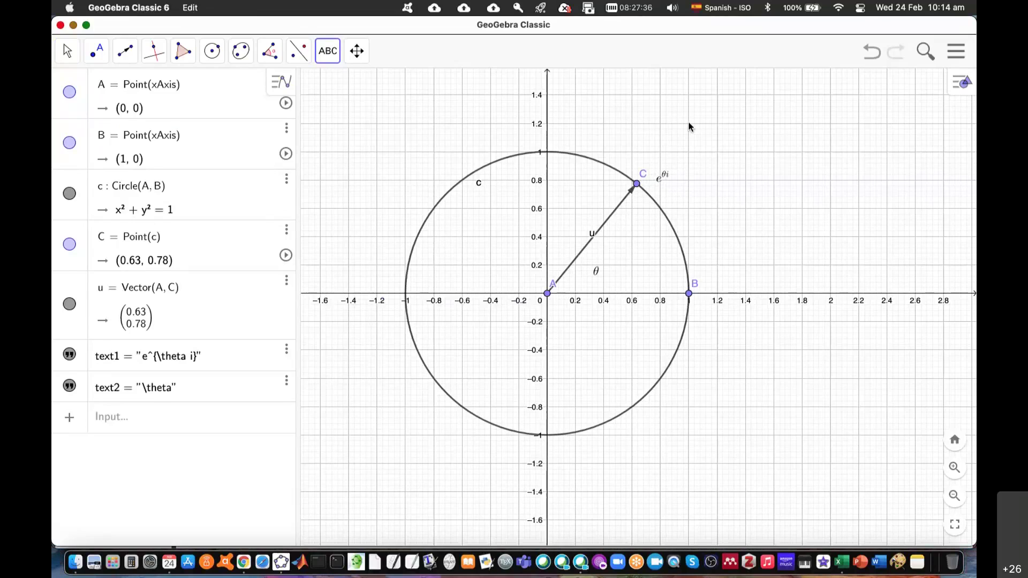
Step: Draw larger circle d centred at A through D(1.66, 0)
{"action": "left_click", "coordinate": [212, 51]}
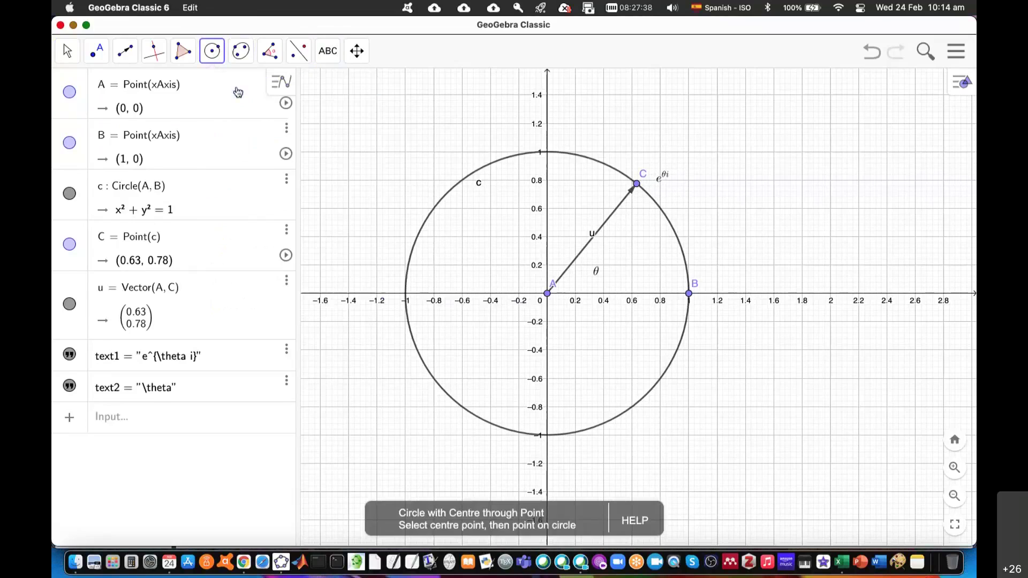
{"action": "left_click", "coordinate": [547, 293]}
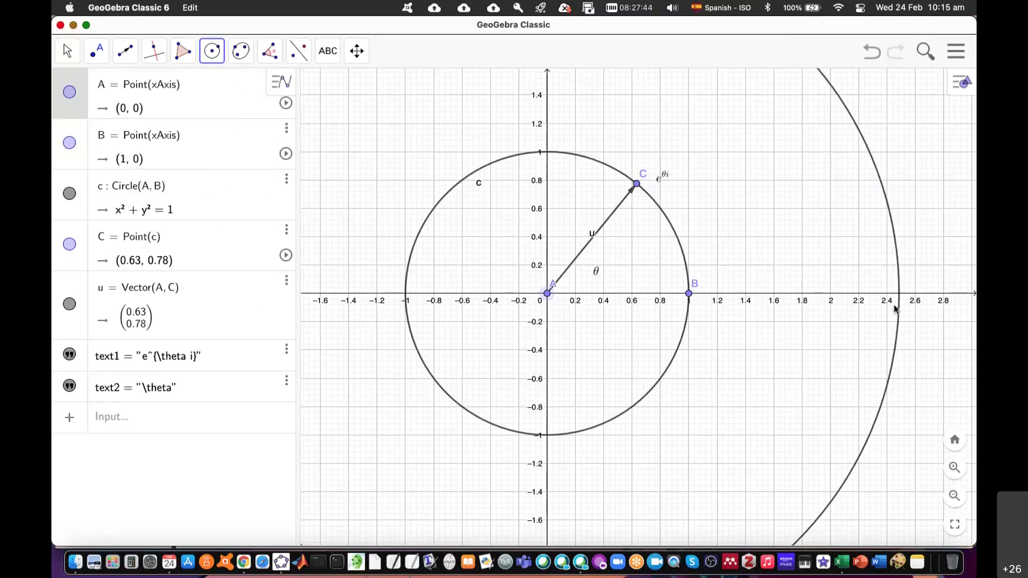
{"action": "left_click", "coordinate": [781, 296]}
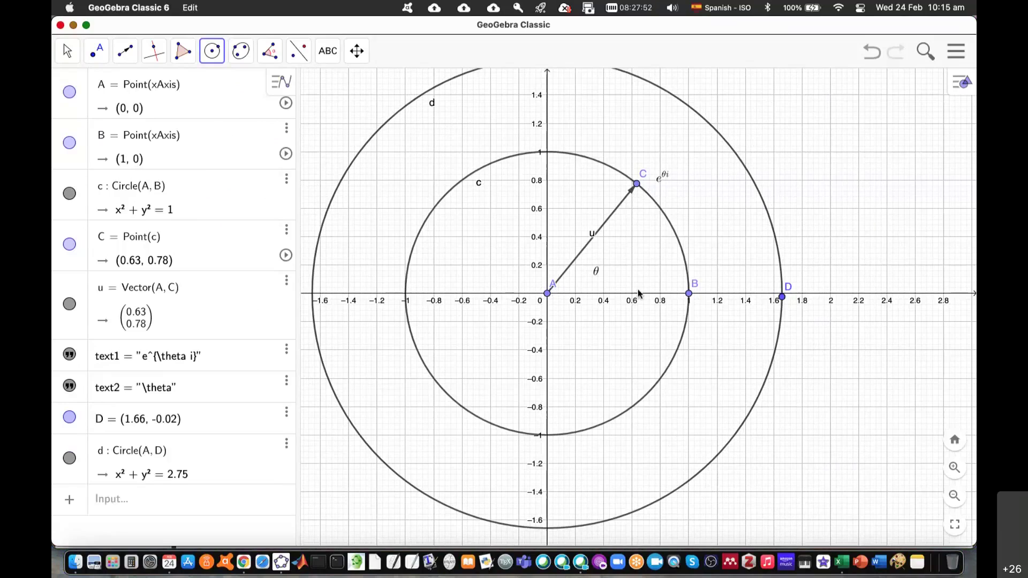
Step: Draw right triangle ACE with vertex E on the x-axis below C
{"action": "left_click", "coordinate": [183, 54]}
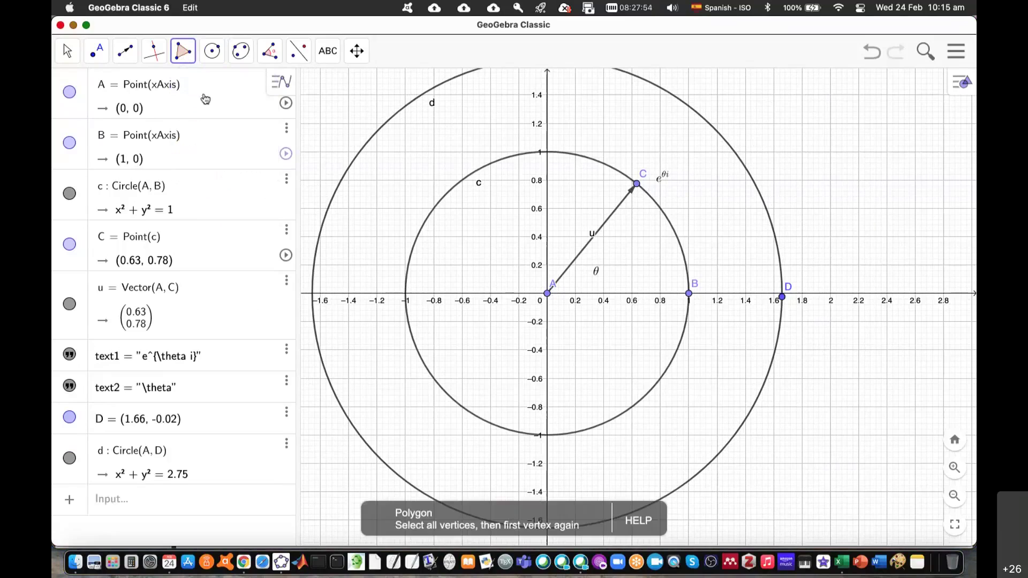
{"action": "left_click", "coordinate": [547, 294]}
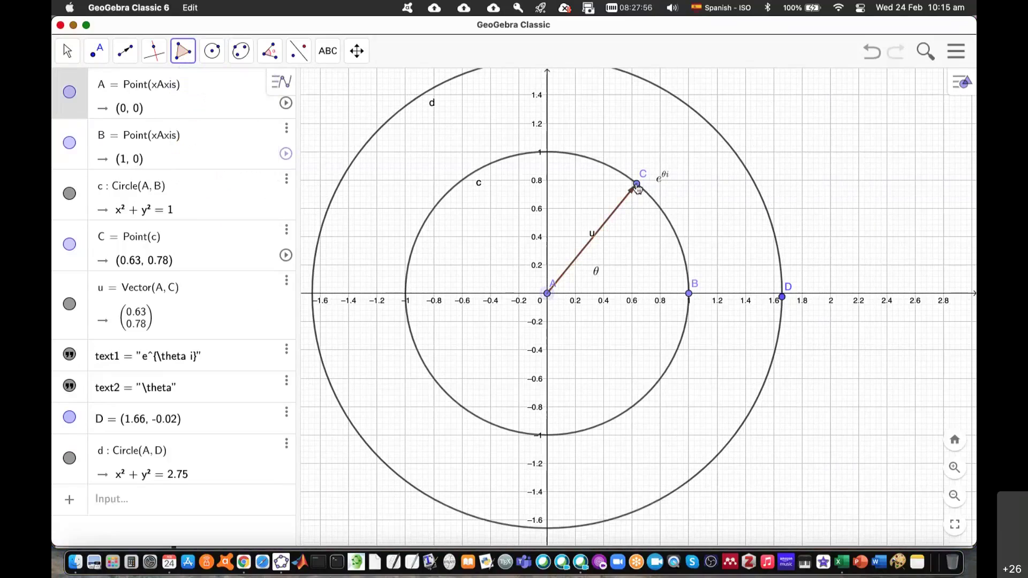
{"action": "left_click", "coordinate": [636, 184]}
{"action": "left_click", "coordinate": [636, 293]}
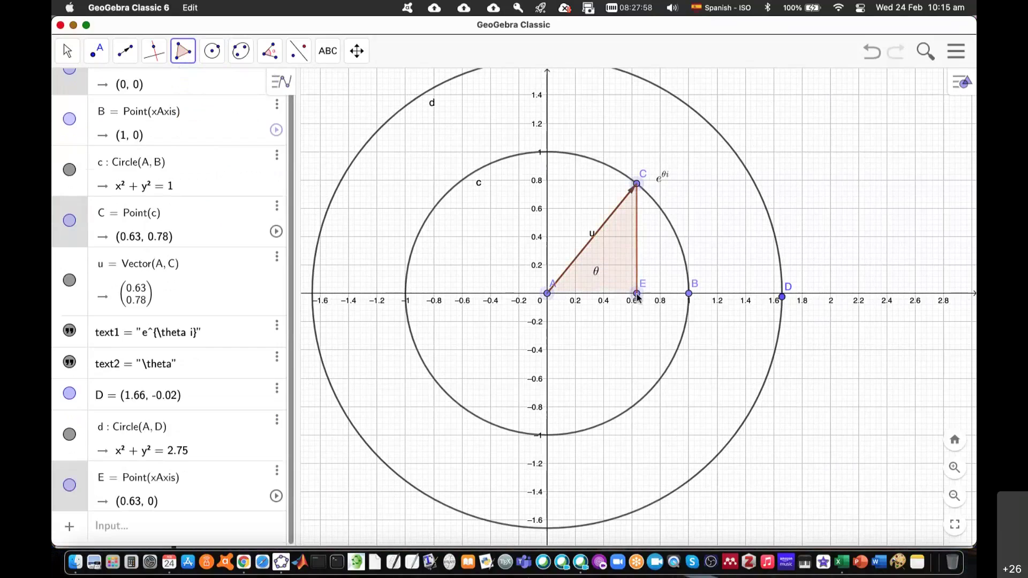
{"action": "left_click", "coordinate": [547, 293]}
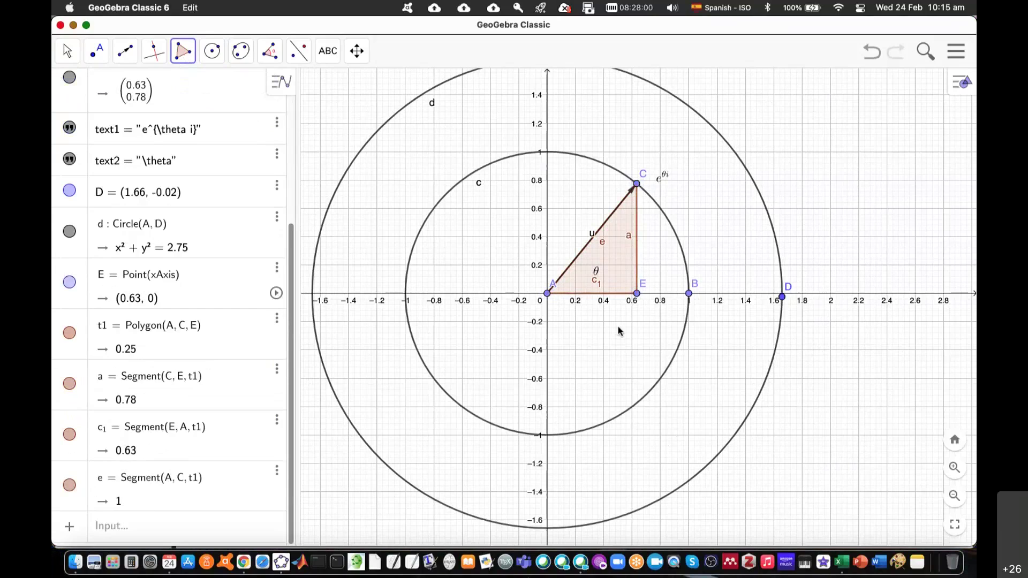
{"action": "left_click", "coordinate": [327, 51]}
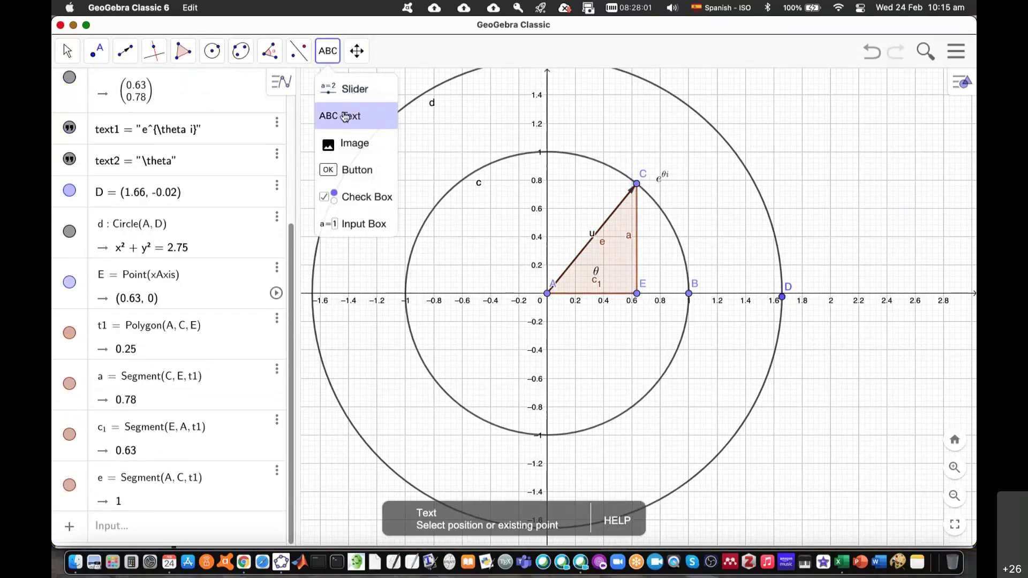
Step: Add a cos θ text label below the triangle's base
{"action": "left_click", "coordinate": [349, 115]}
{"action": "left_click", "coordinate": [581, 319]}
{"action": "type", "text": "cos"}
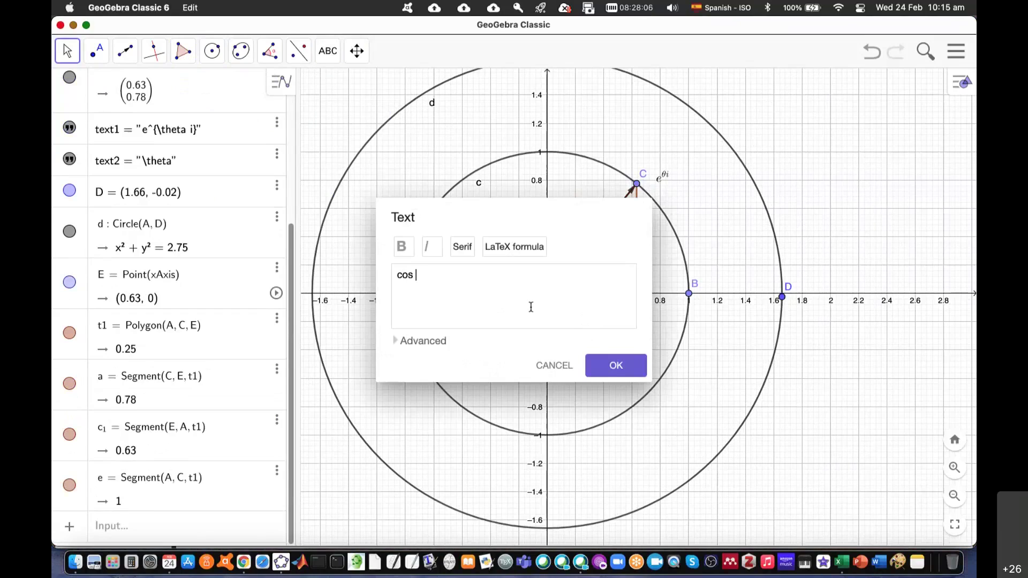
{"action": "type", "text": " \the"}
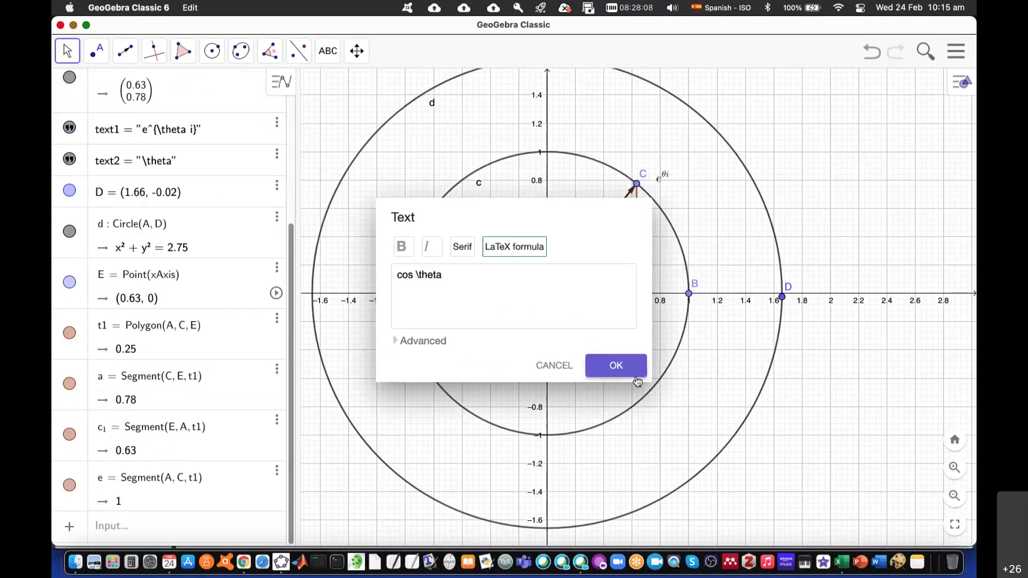
{"action": "left_click", "coordinate": [631, 373]}
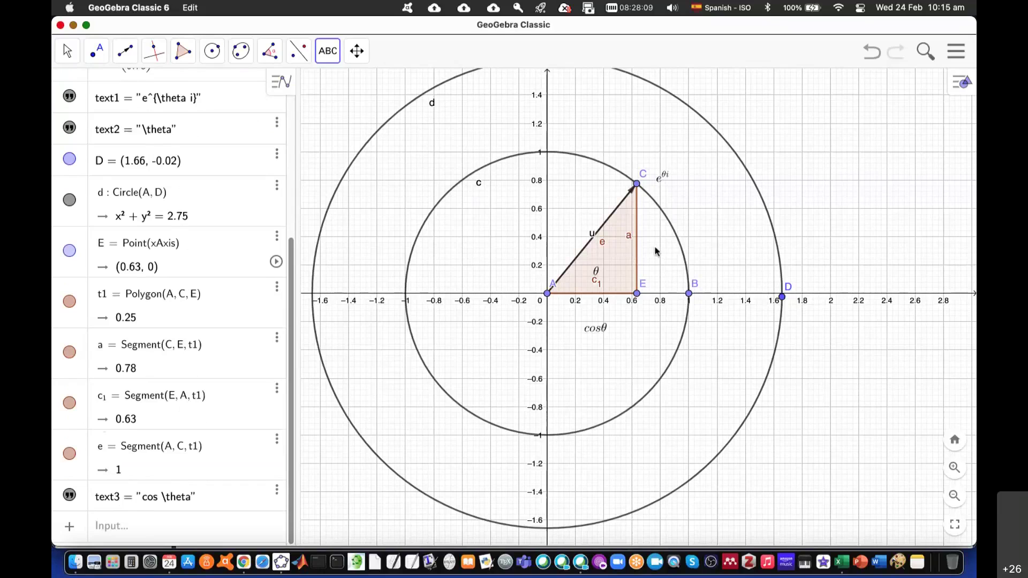
Step: Add a \sin \theta label beside the triangle's vertical leg CE
{"action": "left_click", "coordinate": [654, 249]}
{"action": "type", "text": "sin \\theta"}
{"action": "key", "text": "super+Left"}
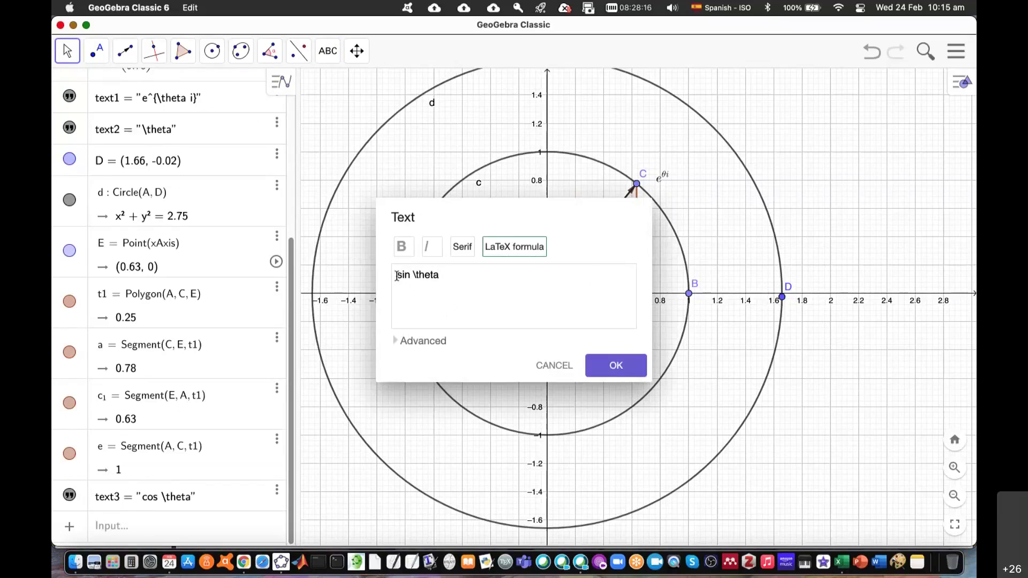
{"action": "type", "text": "\\"}
{"action": "left_click", "coordinate": [614, 369]}
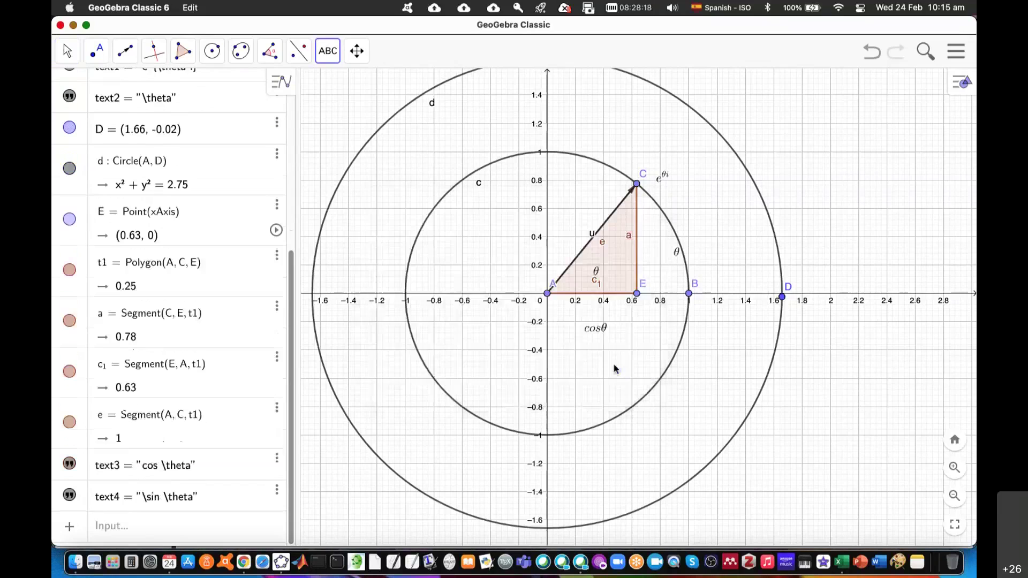
Step: Cancel the stray empty text boxes created by extra canvas clicks
{"action": "left_click", "coordinate": [593, 330]}
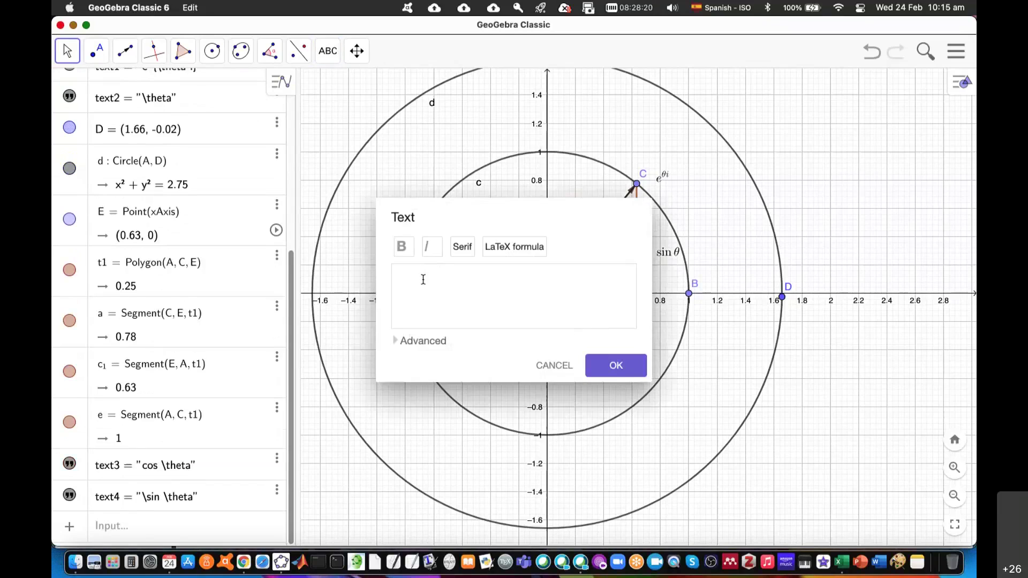
{"action": "left_click", "coordinate": [554, 365]}
{"action": "left_click", "coordinate": [598, 328]}
{"action": "left_click", "coordinate": [554, 365]}
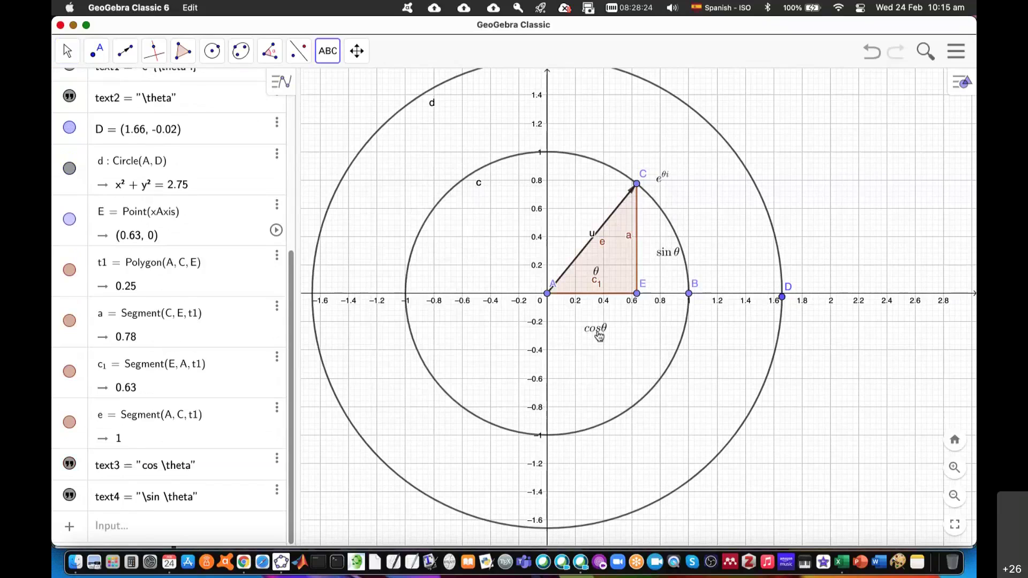
{"action": "left_click", "coordinate": [601, 334]}
{"action": "left_click", "coordinate": [554, 365]}
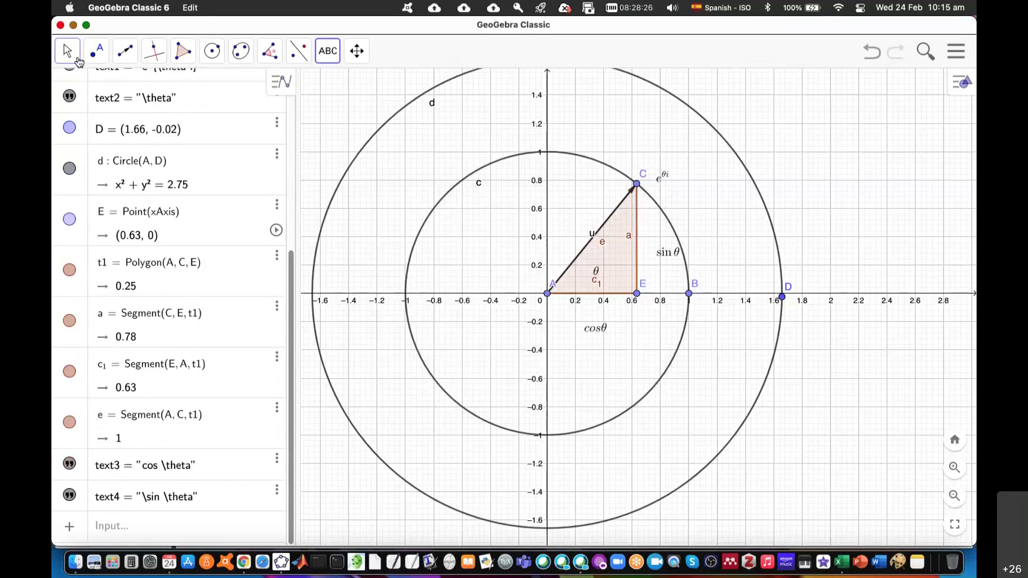
Step: Edit the cosθ label to \cos \theta for an upright cosine, then return to Overleaf
{"action": "left_click", "coordinate": [96, 51]}
{"action": "left_click", "coordinate": [602, 328]}
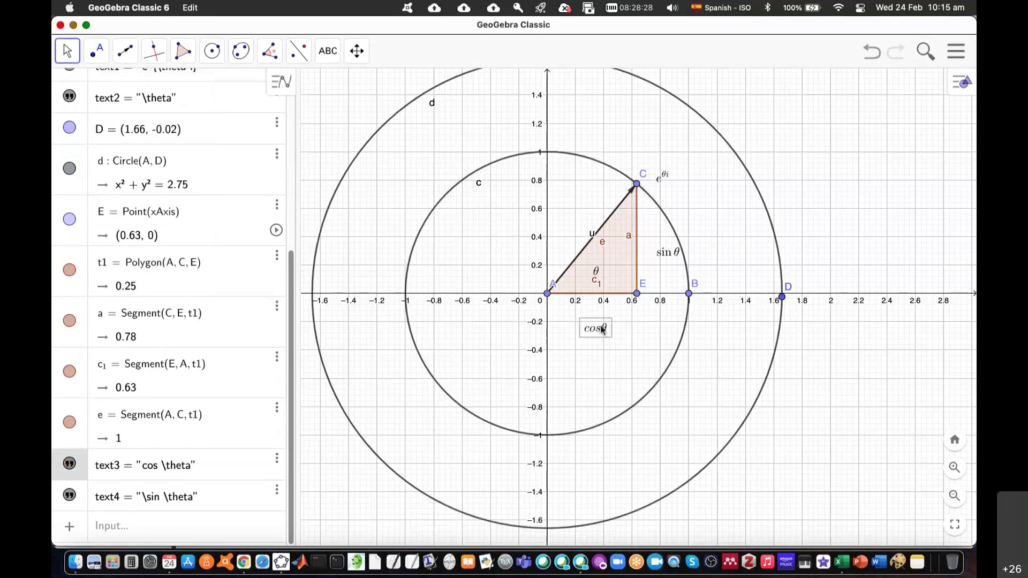
{"action": "double_click", "coordinate": [602, 329]}
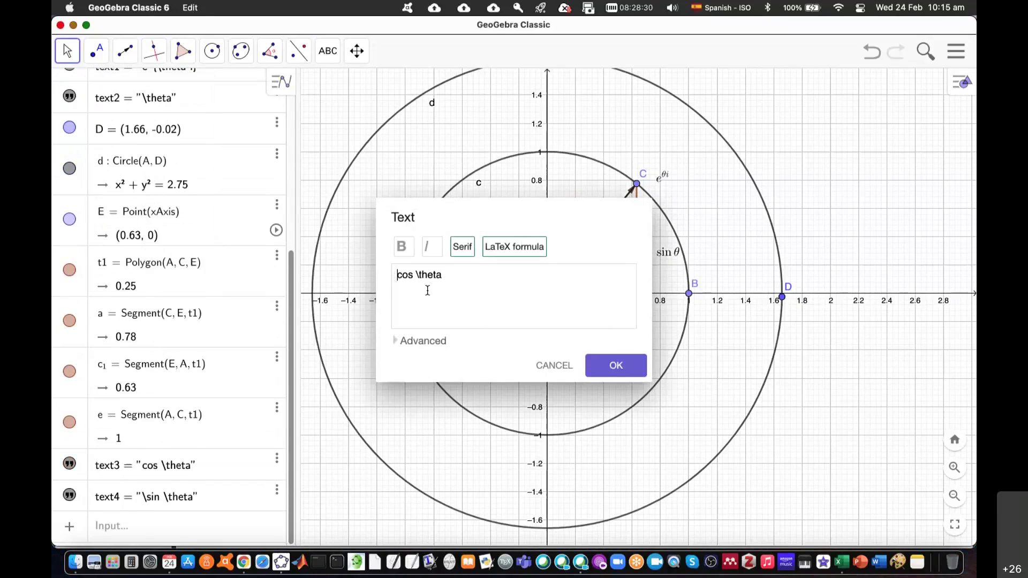
{"action": "type", "text": "\\"}
{"action": "left_click", "coordinate": [613, 364]}
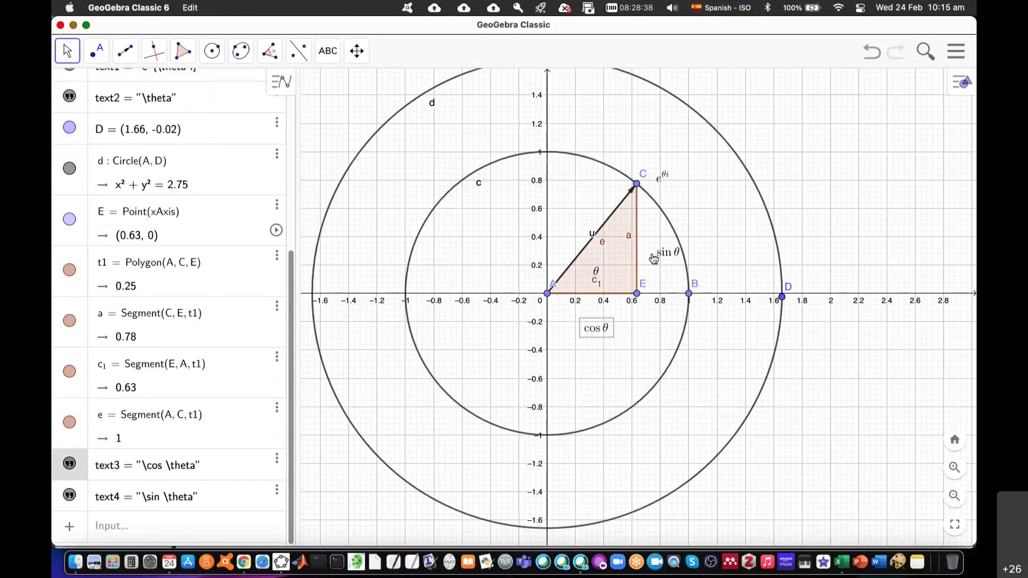
{"action": "key", "text": "super+Tab"}
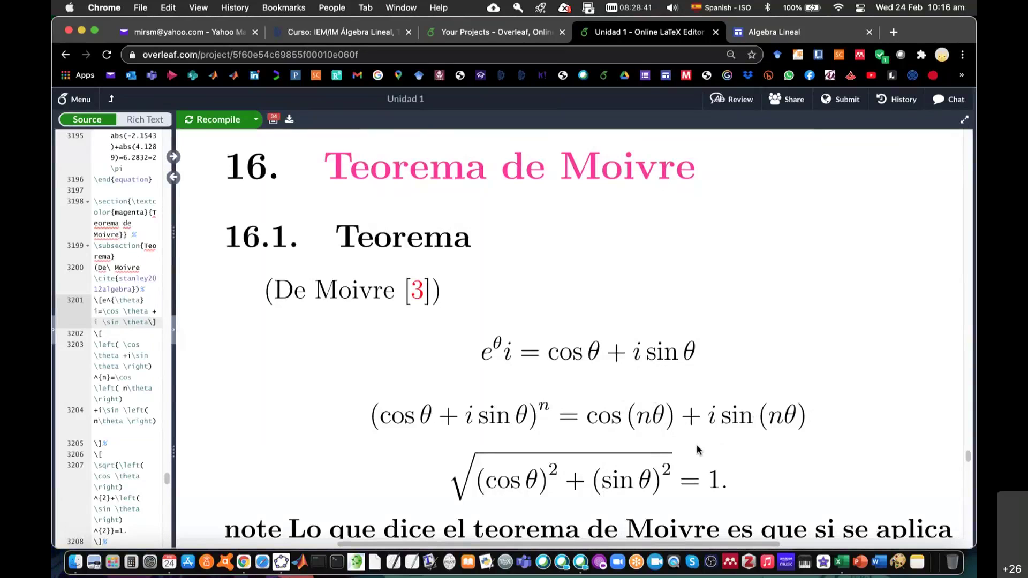
Step: Add an empty \[ \] display block below the first De Moivre equation and recompile
{"action": "scroll", "coordinate": [691, 447], "scroll_direction": "down", "scroll_amount": 2}
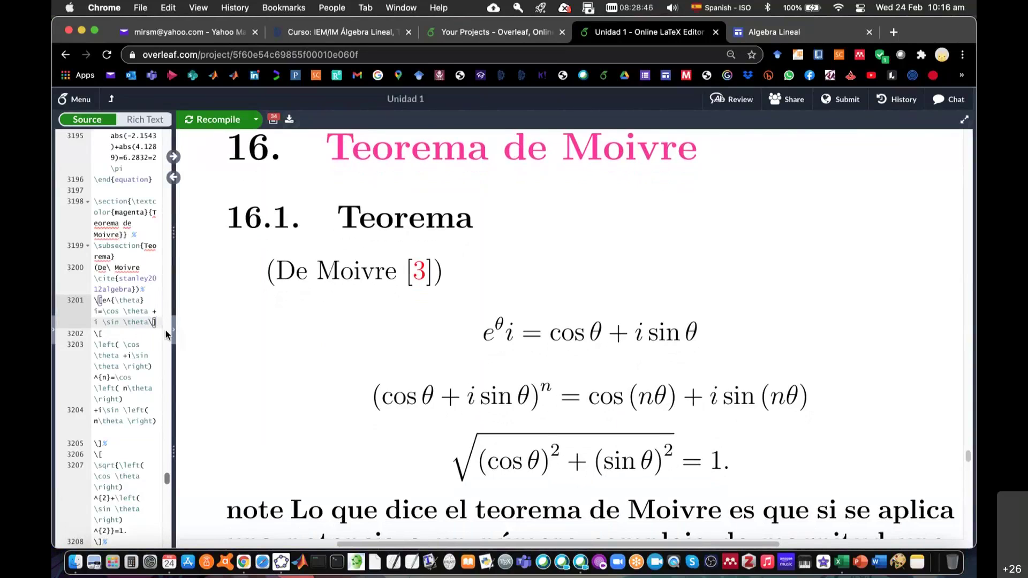
{"action": "key", "text": "Return"}
{"action": "type", "text": "\\["}
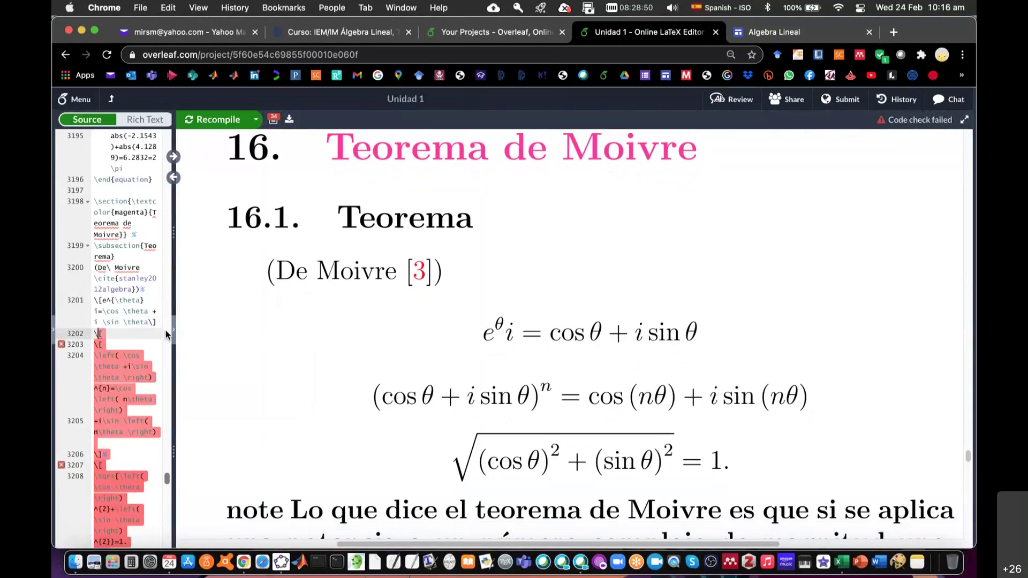
{"action": "type", "text": "\\]"}
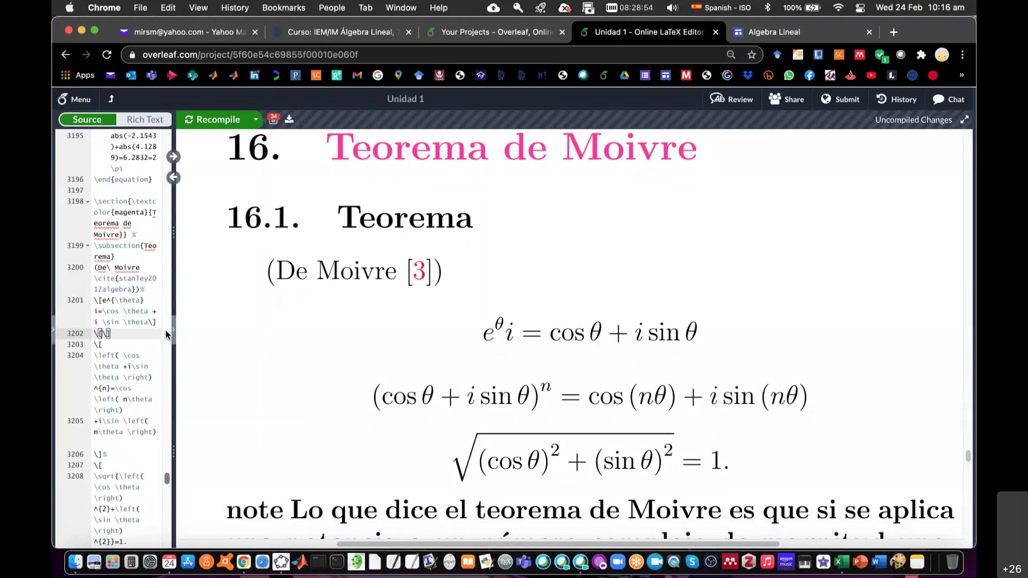
{"action": "key", "text": "ctrl+s"}
Step: Move the stray i before the equals sign into the first equation's exponent
{"action": "left_click", "coordinate": [143, 300]}
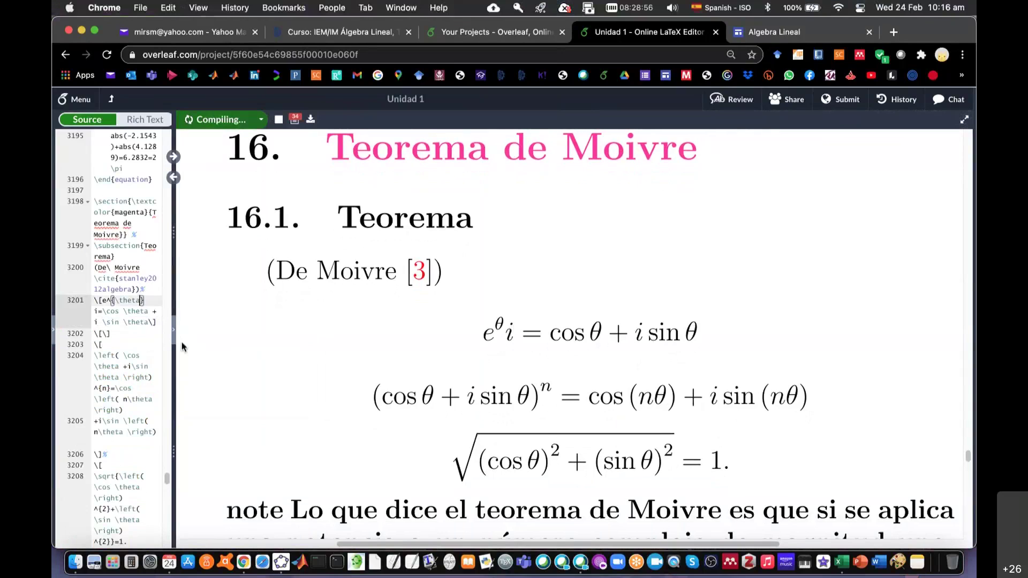
{"action": "type", "text": "i"}
{"action": "left_click", "coordinate": [98, 310]}
{"action": "key", "text": "BackSpace"}
Step: Type e^{\theta i} into the new display line
{"action": "left_click", "coordinate": [113, 336]}
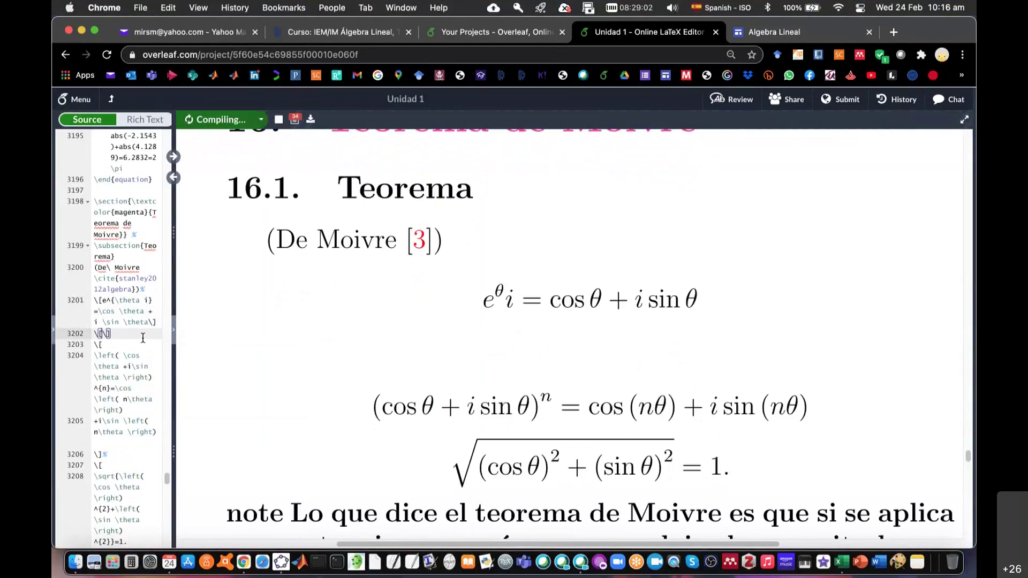
{"action": "key", "text": "Left"}
{"action": "key", "text": "Left"}
{"action": "type", "text": "e"}
{"action": "type", "text": "^{"}
{"action": "type", "text": "\\theta i"}
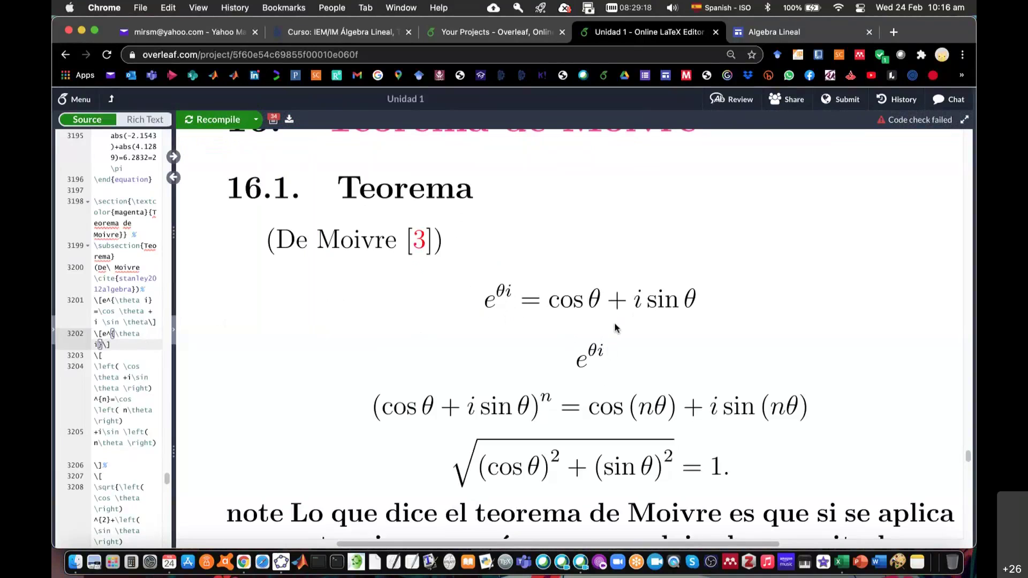
Step: Wrap the new line as \left(e^{\theta i}\right)^n and recompile to show (e^{θi})^n
{"action": "left_click", "coordinate": [105, 335]}
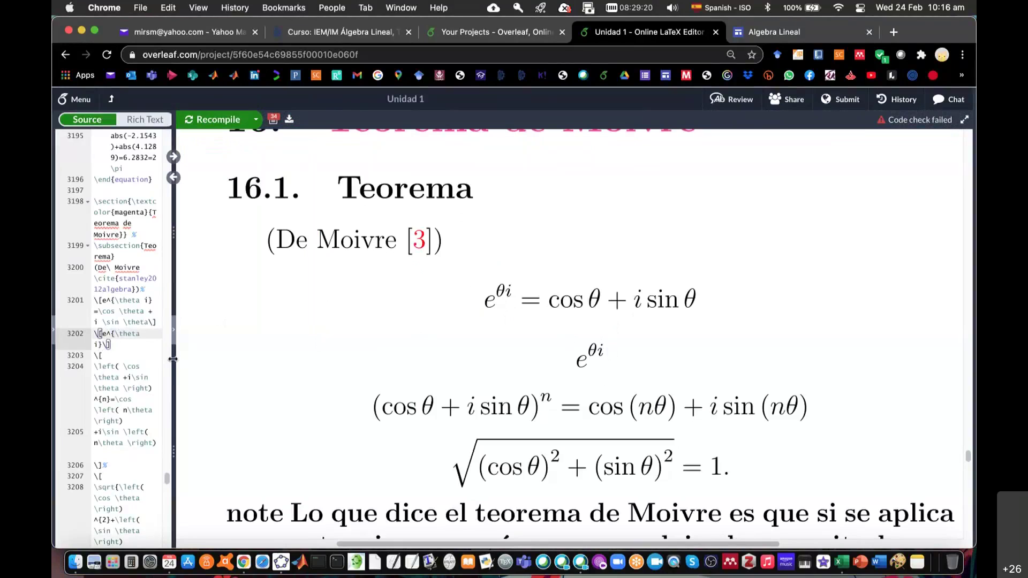
{"action": "type", "text": "\\left"}
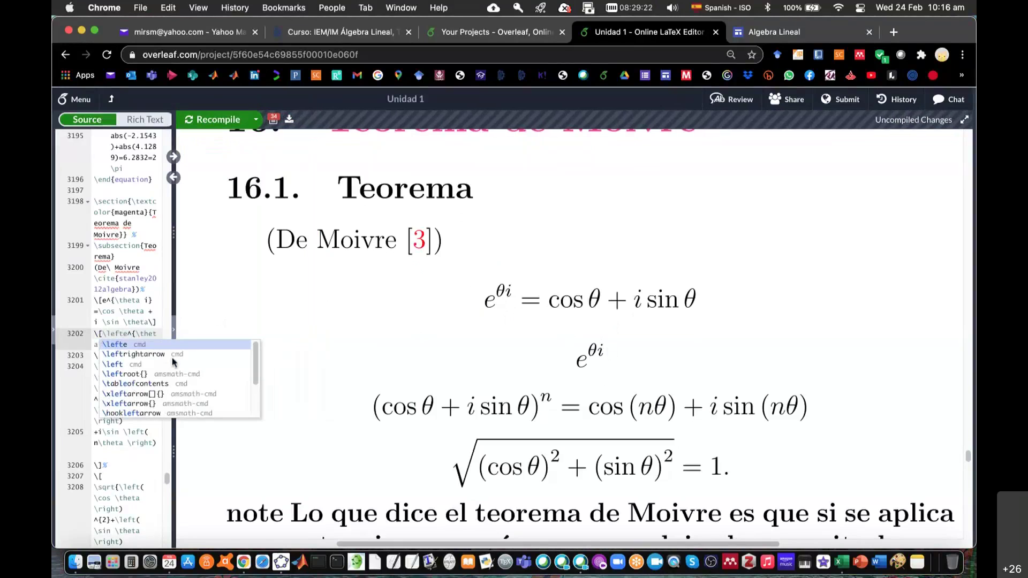
{"action": "type", "text": "("}
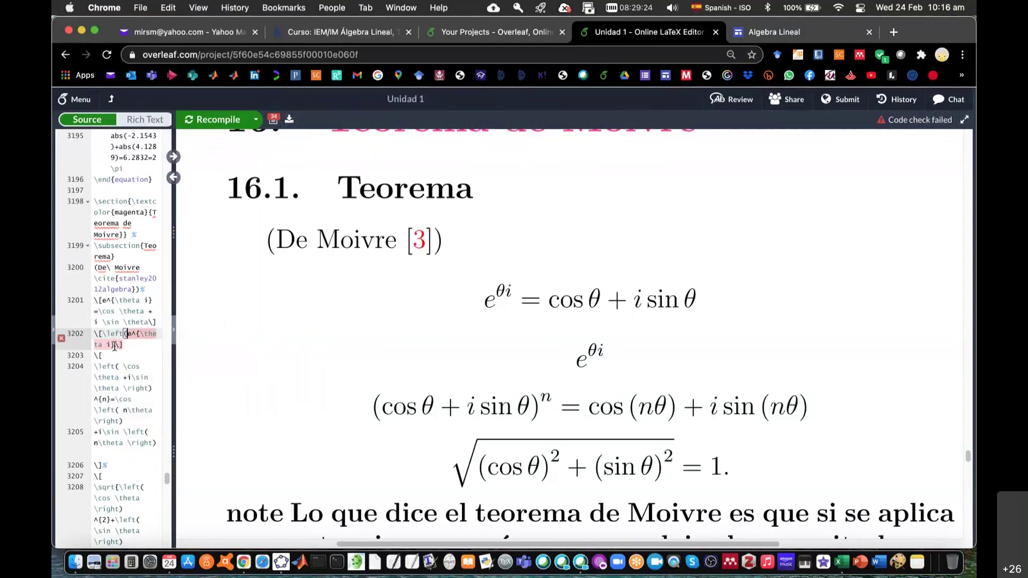
{"action": "left_click", "coordinate": [114, 345]}
{"action": "type", "text": "ight)\\"}
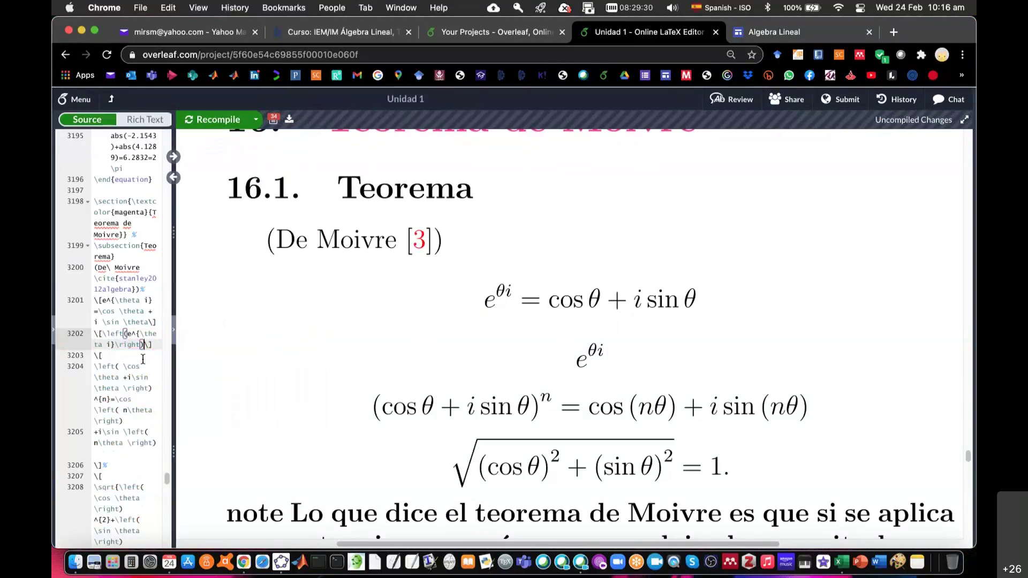
{"action": "key", "text": "super+s"}
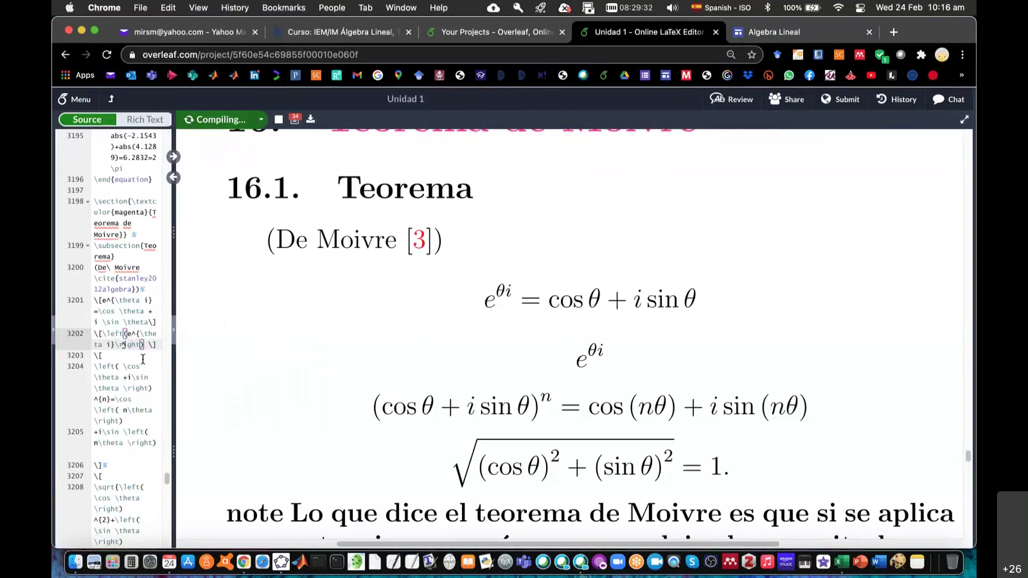
{"action": "type", "text": "^n"}
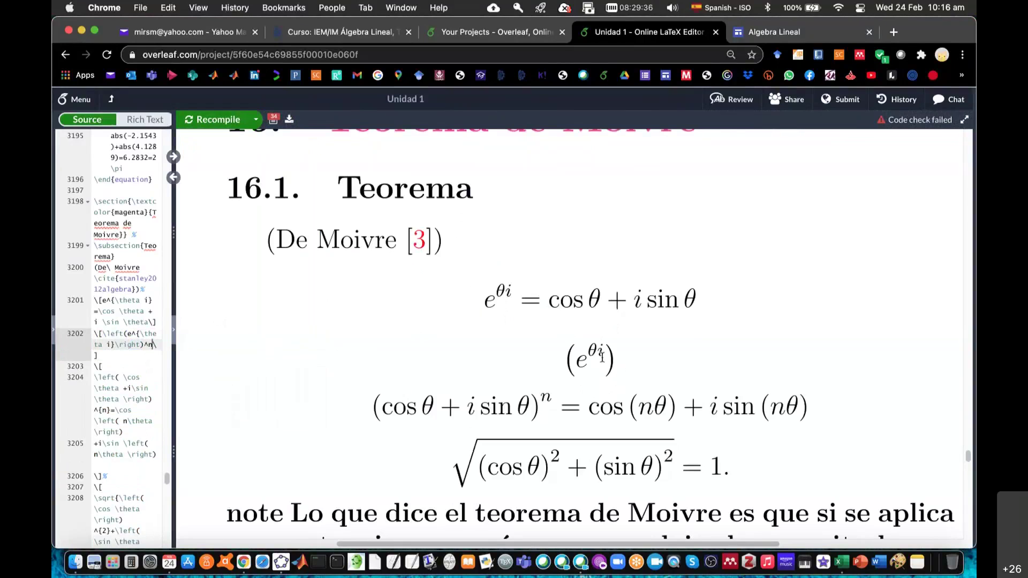
{"action": "left_click", "coordinate": [214, 119]}
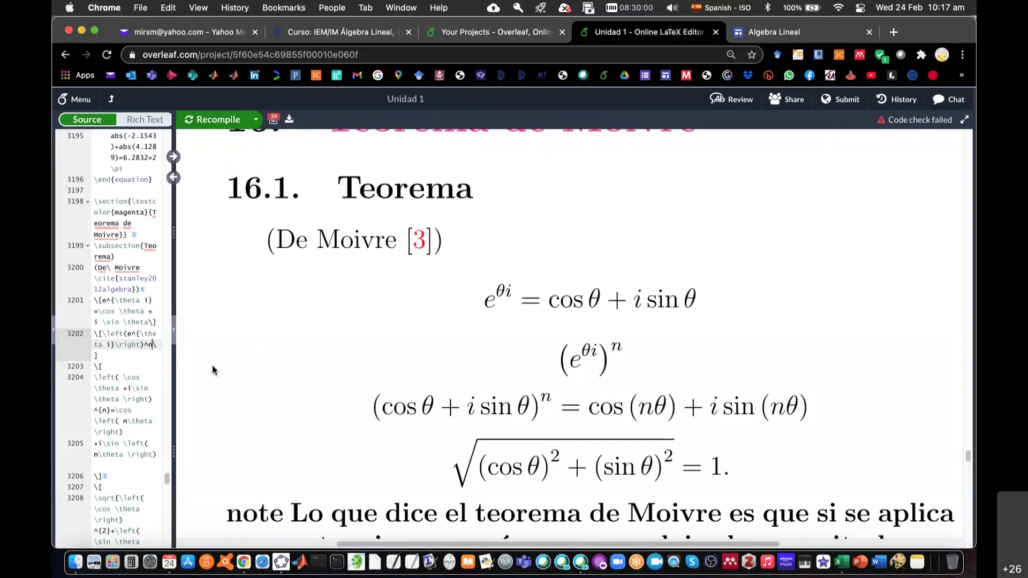
Step: Append =e^{n\theta i} after ^n and recompile so the line shows (e^{θi})^n = e^{nθi}
{"action": "type", "text": "="}
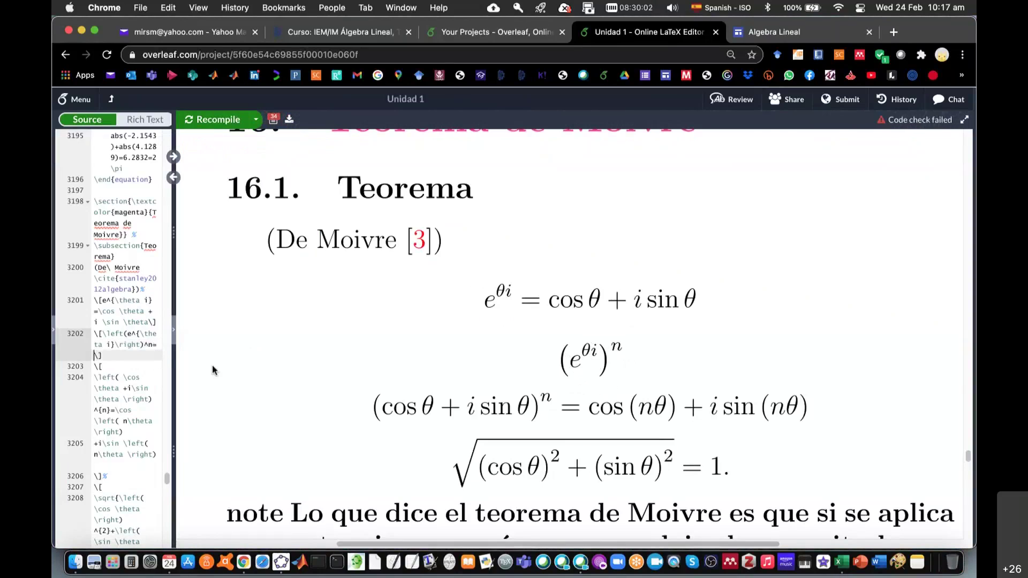
{"action": "type", "text": "e"}
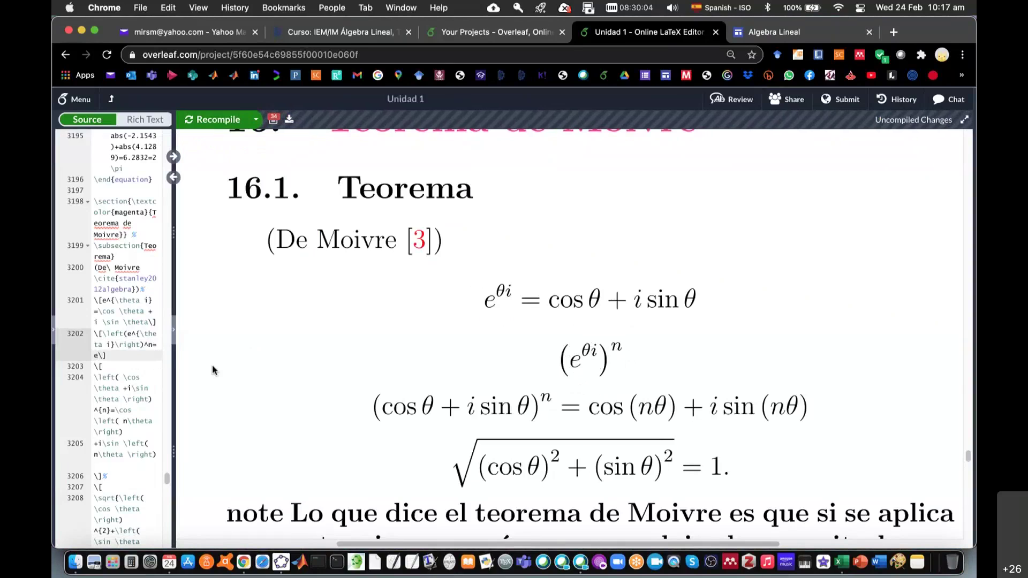
{"action": "type", "text": "^{"}
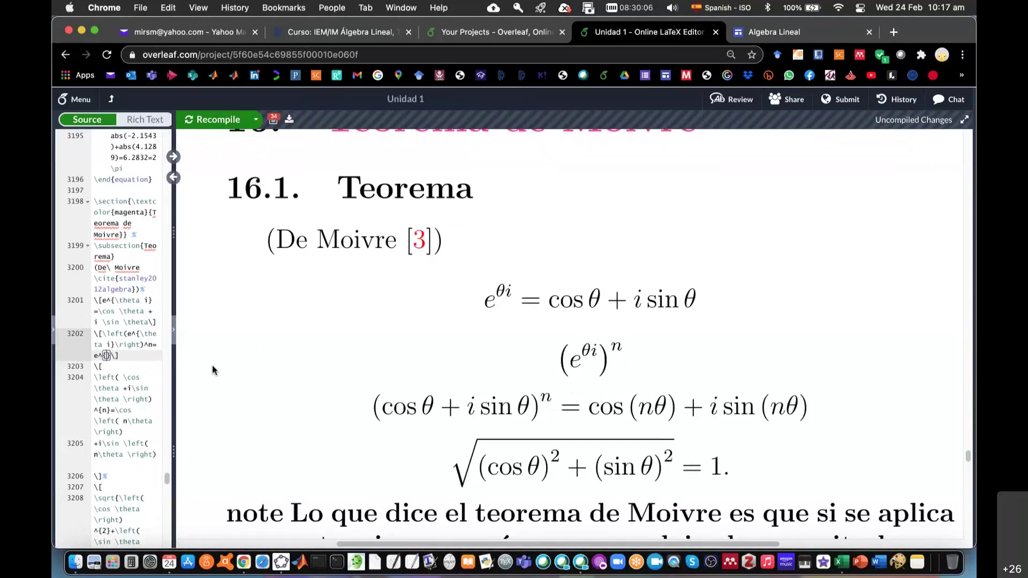
{"action": "type", "text": "n"}
{"action": "key", "text": "super+s"}
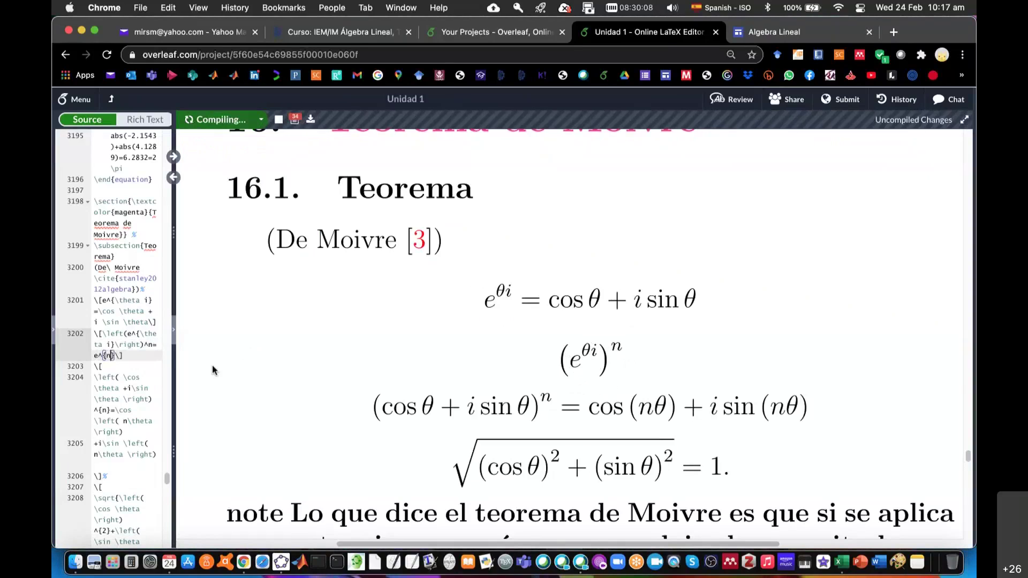
{"action": "type", "text": "\\theta"}
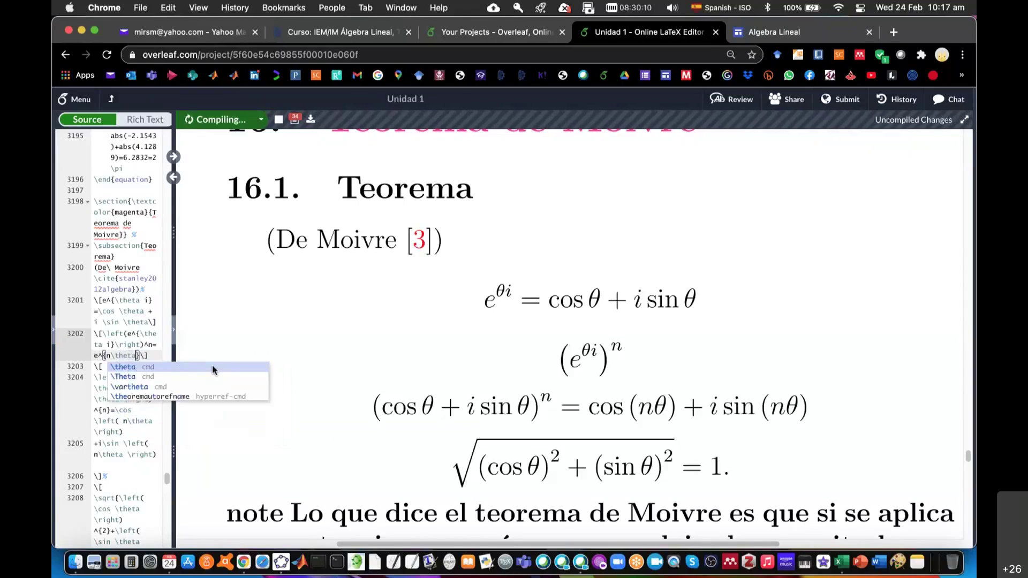
{"action": "type", "text": " i"}
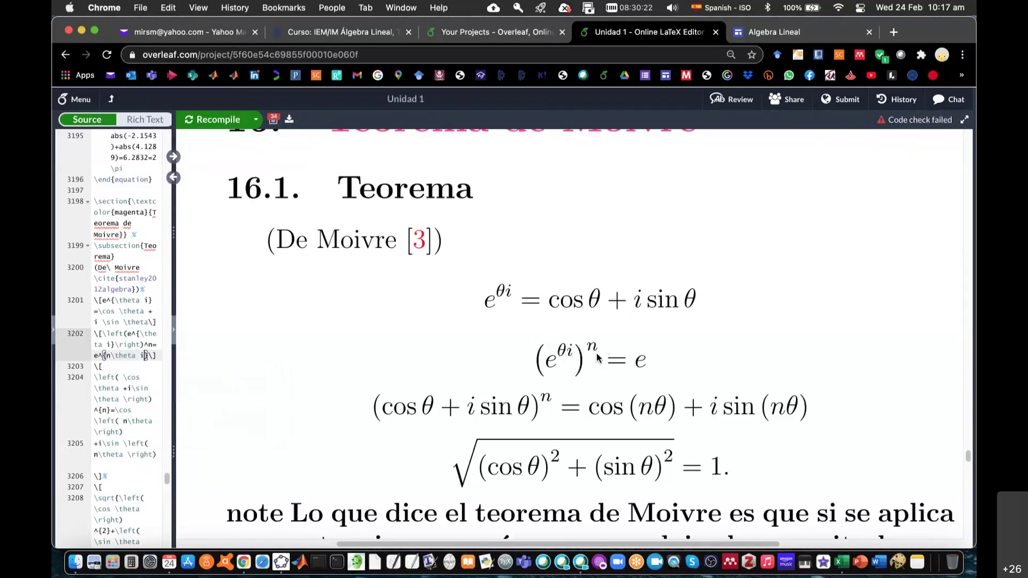
{"action": "left_click", "coordinate": [220, 120]}
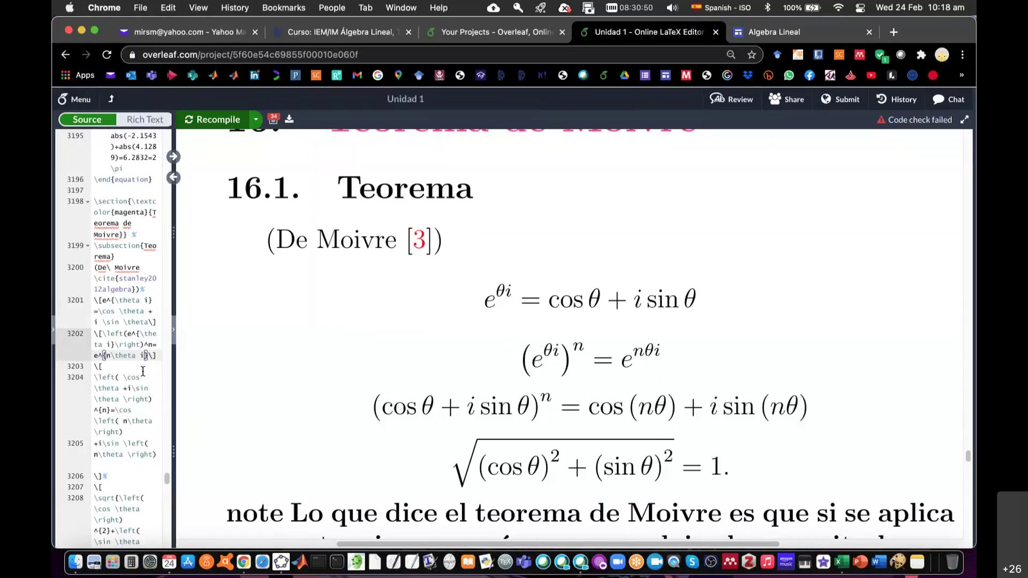
{"action": "scroll", "coordinate": [149, 446], "scroll_direction": "down", "scroll_amount": 1}
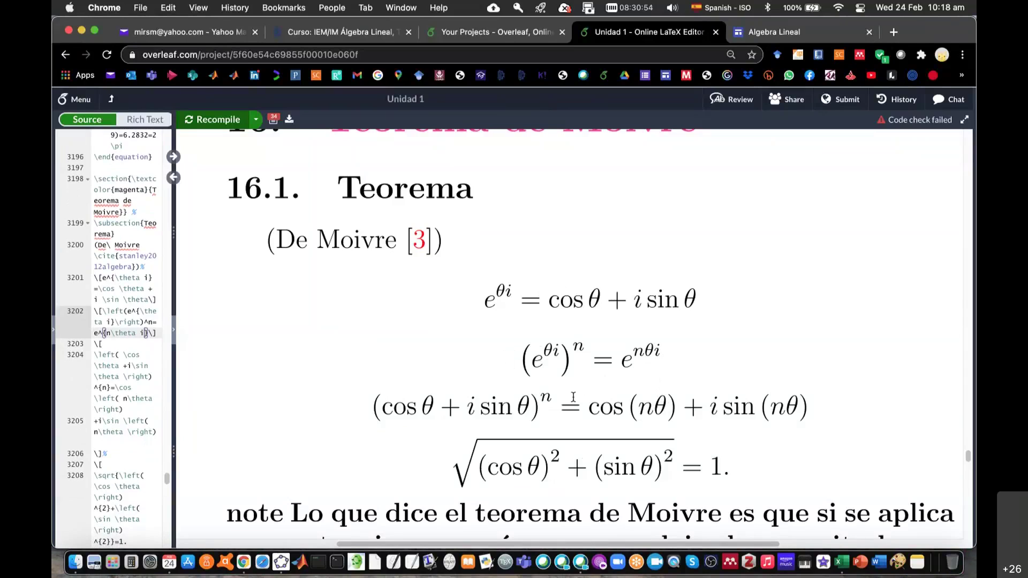
{"action": "scroll", "coordinate": [128, 440], "scroll_direction": "down", "scroll_amount": 1}
{"action": "scroll", "coordinate": [129, 440], "scroll_direction": "down", "scroll_amount": 2}
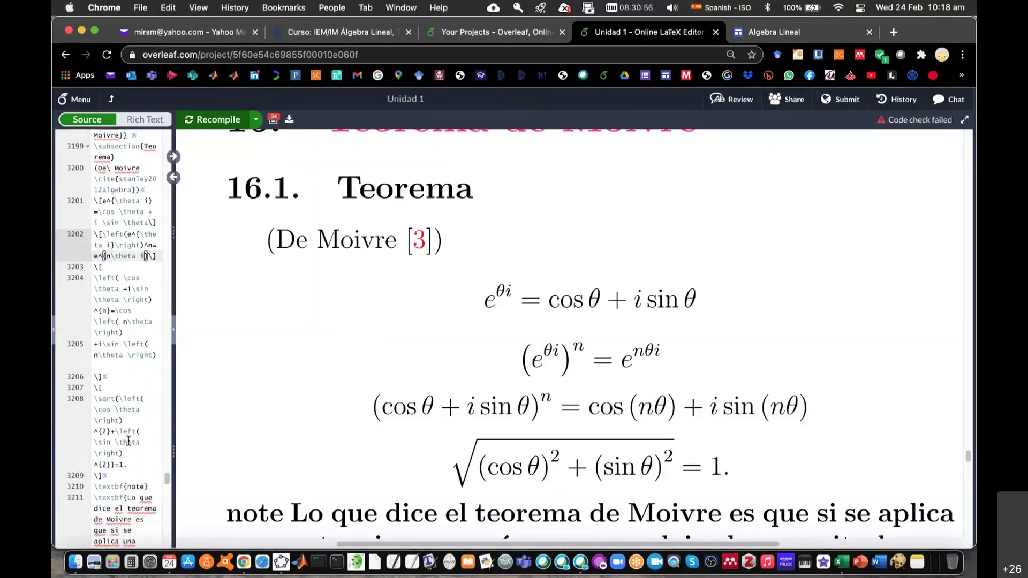
{"action": "scroll", "coordinate": [128, 440], "scroll_direction": "down", "scroll_amount": 2}
{"action": "left_click", "coordinate": [132, 447]}
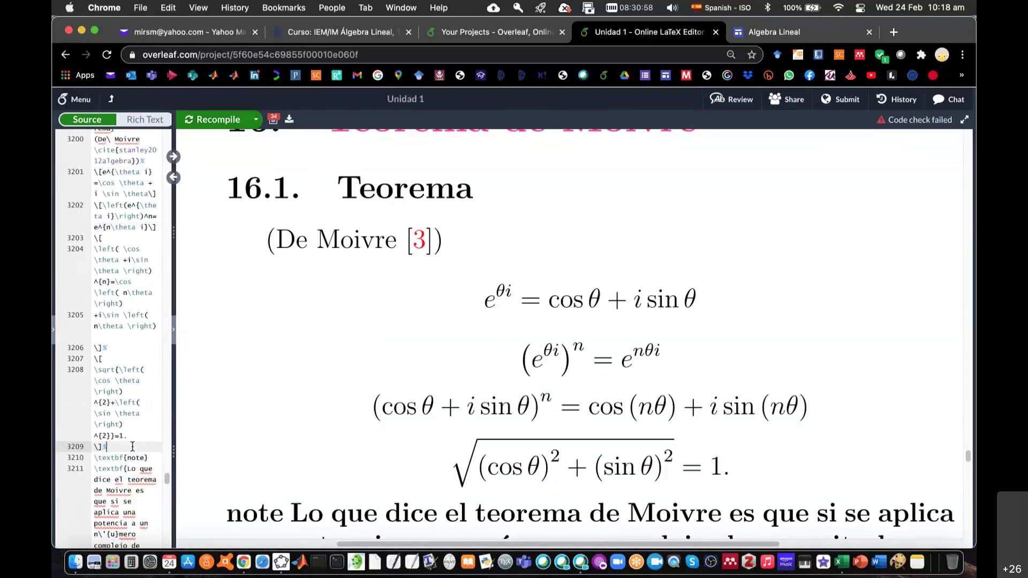
{"action": "key", "text": "Return"}
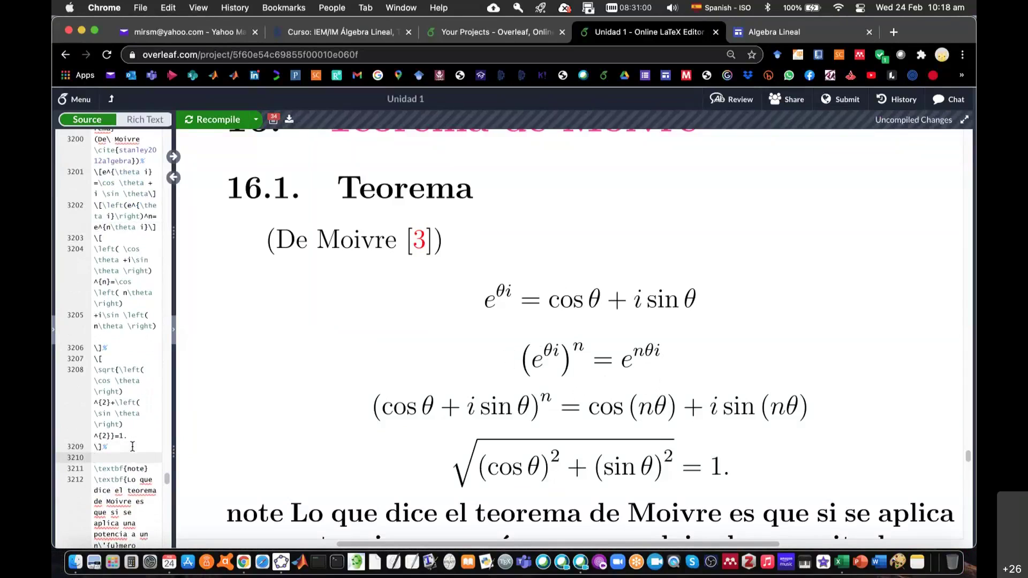
Step: Type "Cuando el número complejo no es unitario" ending with a line break, then compile
{"action": "type", "text": "Cuando el n"}
{"action": "type", "text": "úmero comple"}
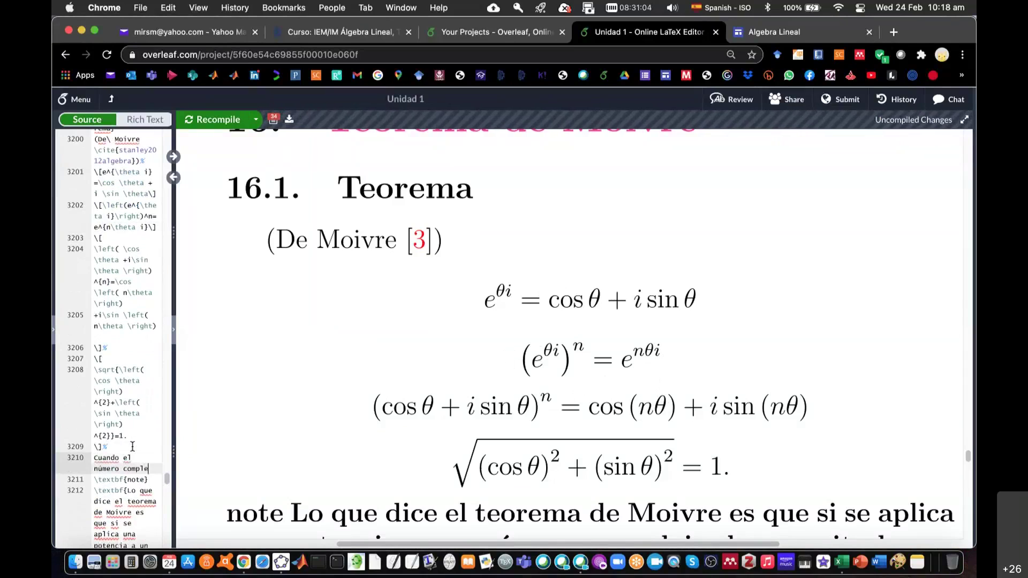
{"action": "type", "text": "jo no es ut"}
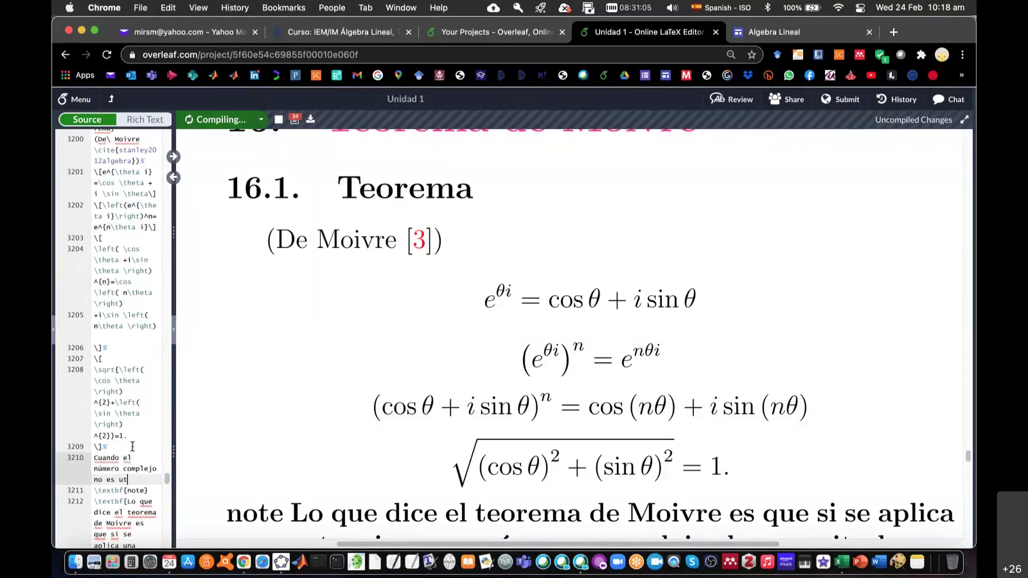
{"action": "key", "text": "BackSpace"}
{"action": "type", "text": "nitario"}
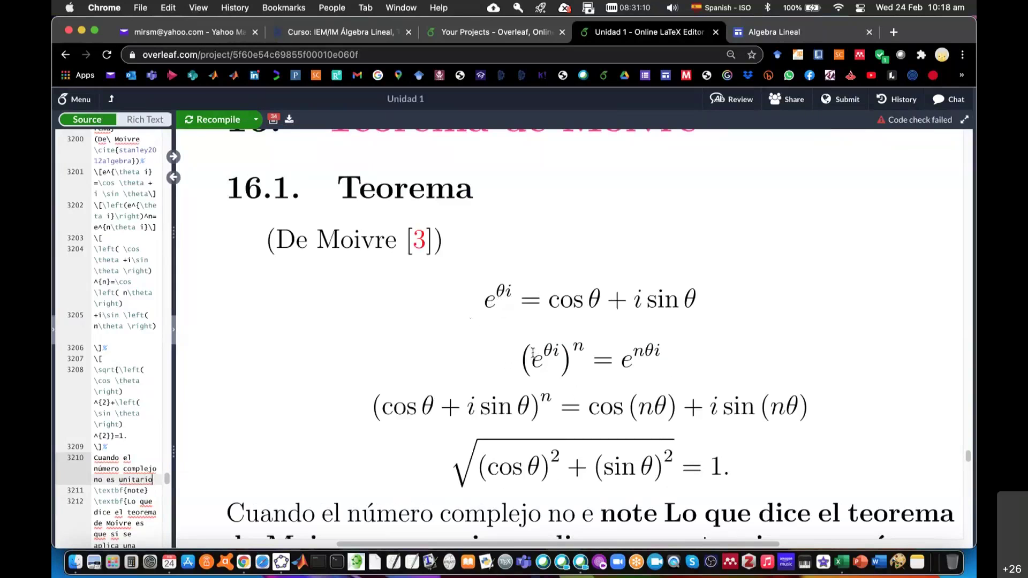
{"action": "scroll", "coordinate": [494, 362], "scroll_direction": "down", "scroll_amount": 2}
{"action": "scroll", "coordinate": [494, 362], "scroll_direction": "down", "scroll_amount": 3}
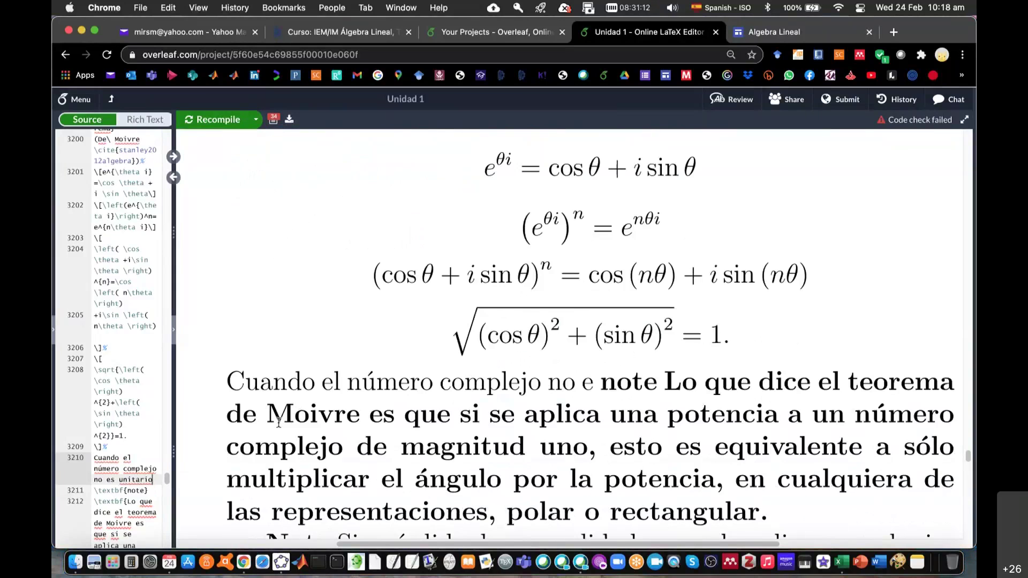
{"action": "type", "text": "\\"}
{"action": "key", "text": "Return"}
{"action": "key", "text": "Return"}
{"action": "key", "text": "Up"}
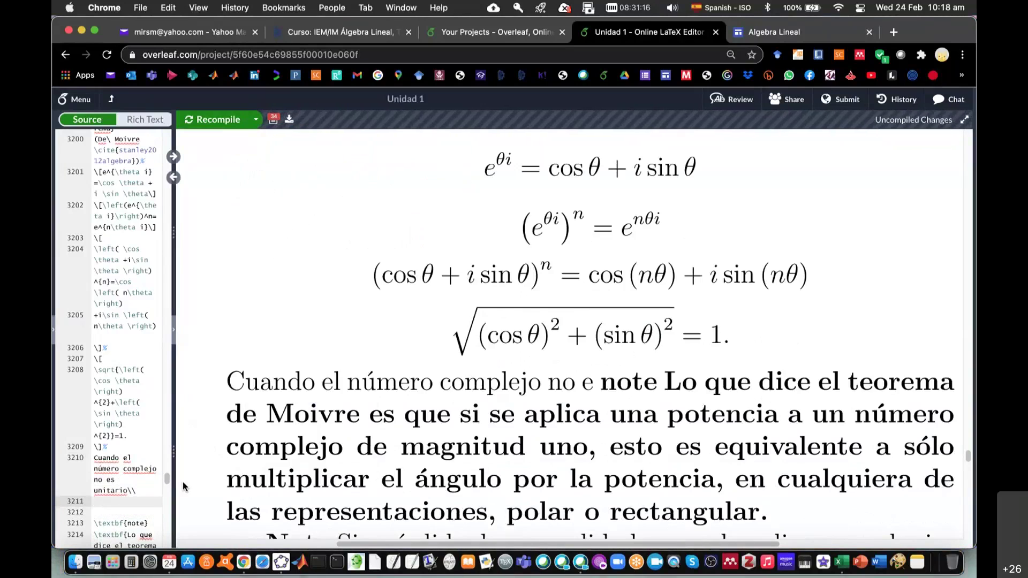
{"action": "scroll", "coordinate": [134, 474], "scroll_direction": "down", "scroll_amount": 2}
{"action": "key", "text": "super+s"}
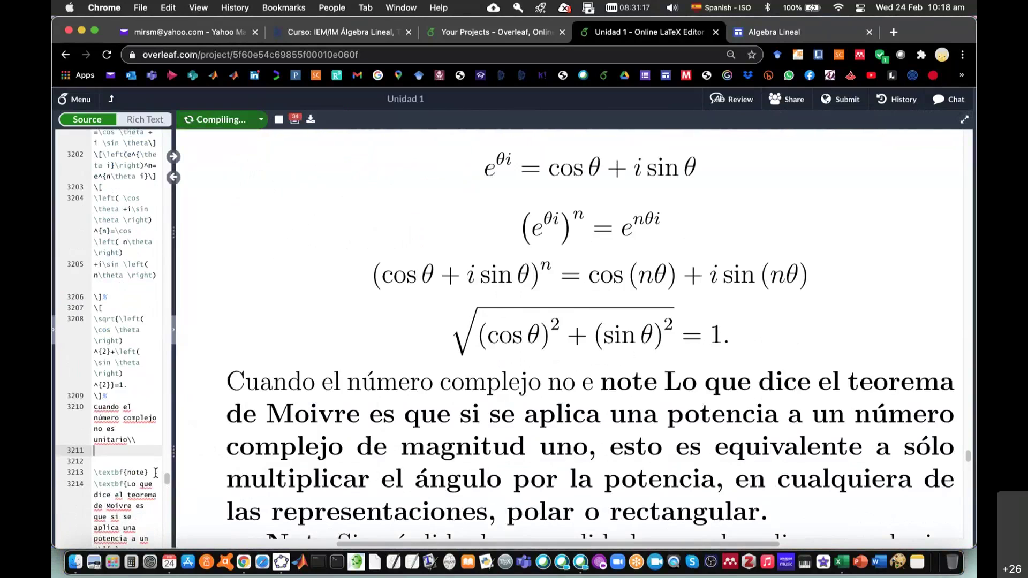
Step: Relabel the bold note as "Nota:" and add a blank line after the new sentence
{"action": "left_click", "coordinate": [143, 472]}
{"action": "key", "text": "BackSpace"}
{"action": "key", "text": "BackSpace"}
{"action": "key", "text": "BackSpace"}
{"action": "key", "text": "BackSpace"}
{"action": "type", "text": "Nota:"}
{"action": "left_click_drag", "start_coordinate": [152, 459], "coordinate": [136, 472]}
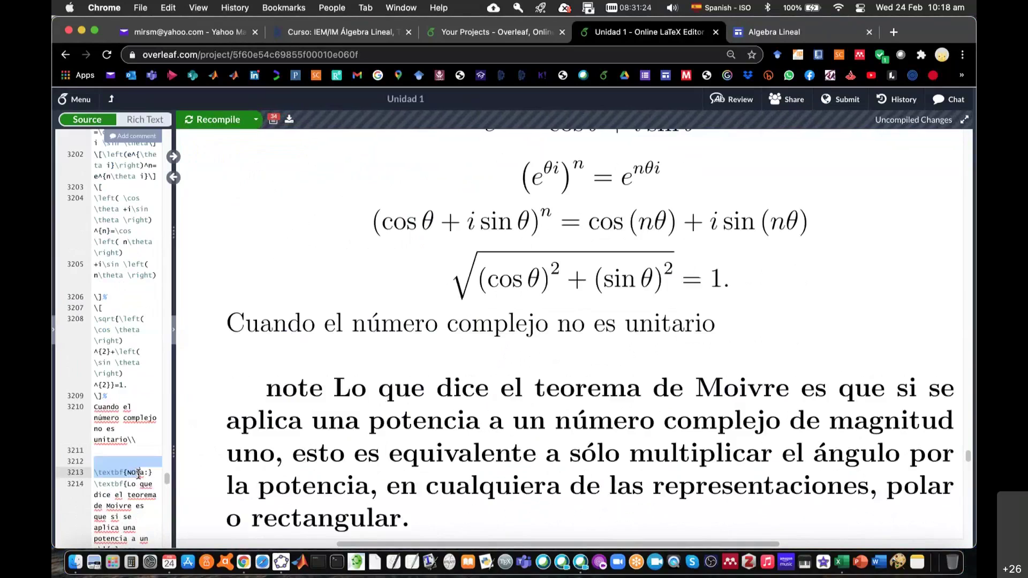
{"action": "key", "text": "BackSpace"}
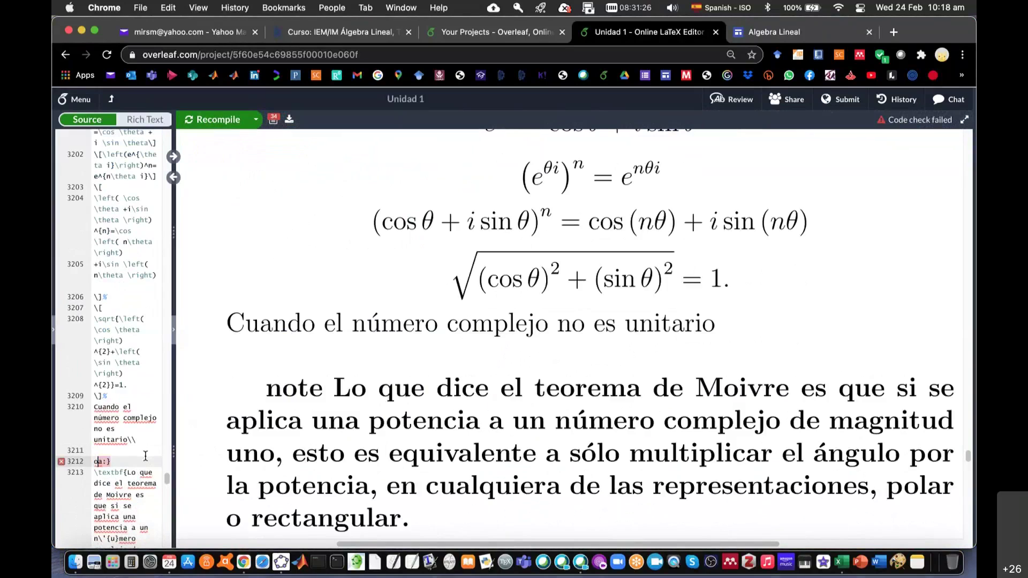
{"action": "key", "text": "super+z"}
{"action": "key", "text": "super+z"}
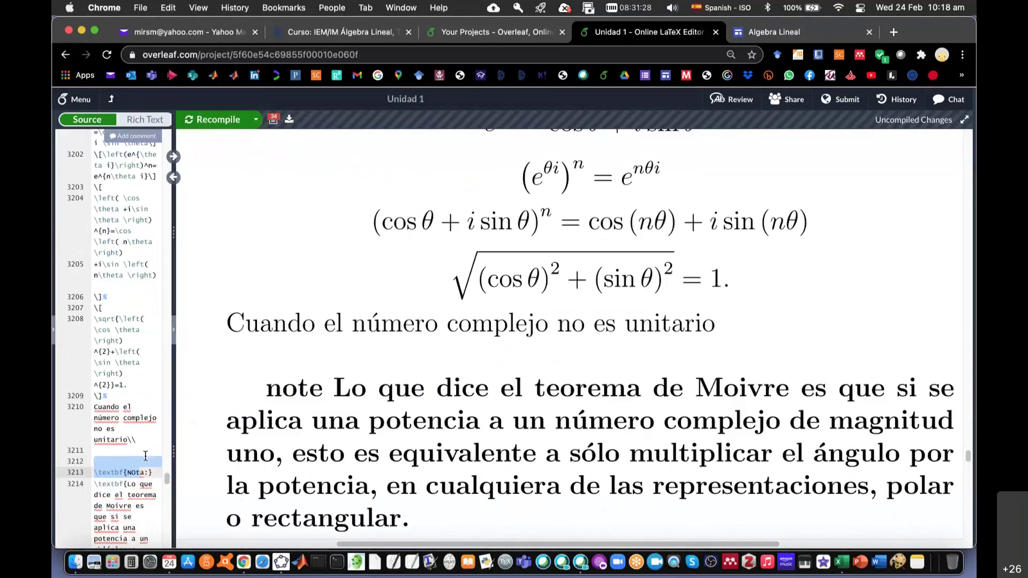
{"action": "left_click", "coordinate": [138, 472]}
{"action": "key", "text": "BackSpace"}
{"action": "type", "text": "o"}
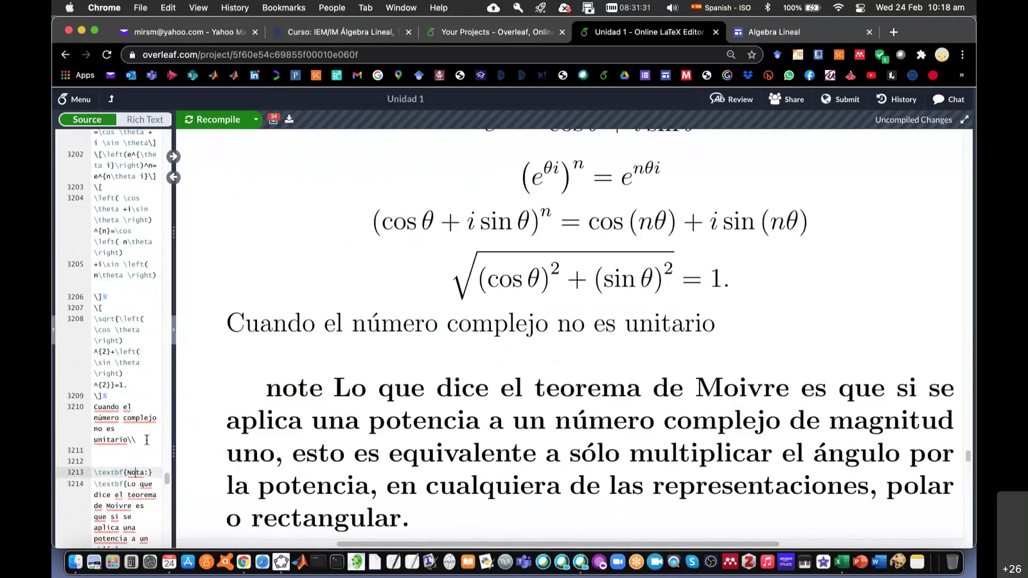
{"action": "left_click", "coordinate": [147, 440]}
{"action": "key", "text": "Return"}
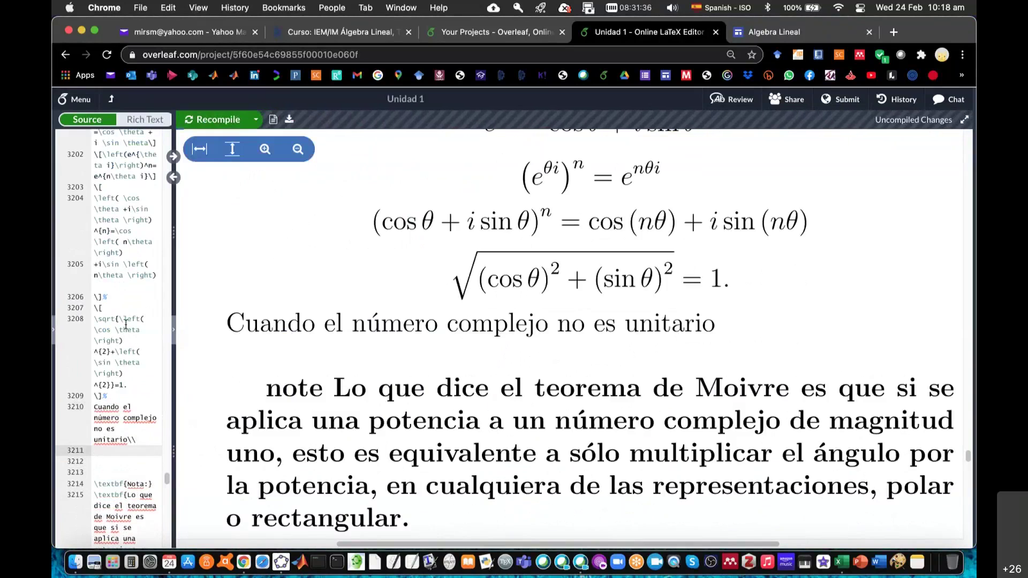
{"action": "scroll", "coordinate": [118, 214], "scroll_direction": "up", "scroll_amount": 3}
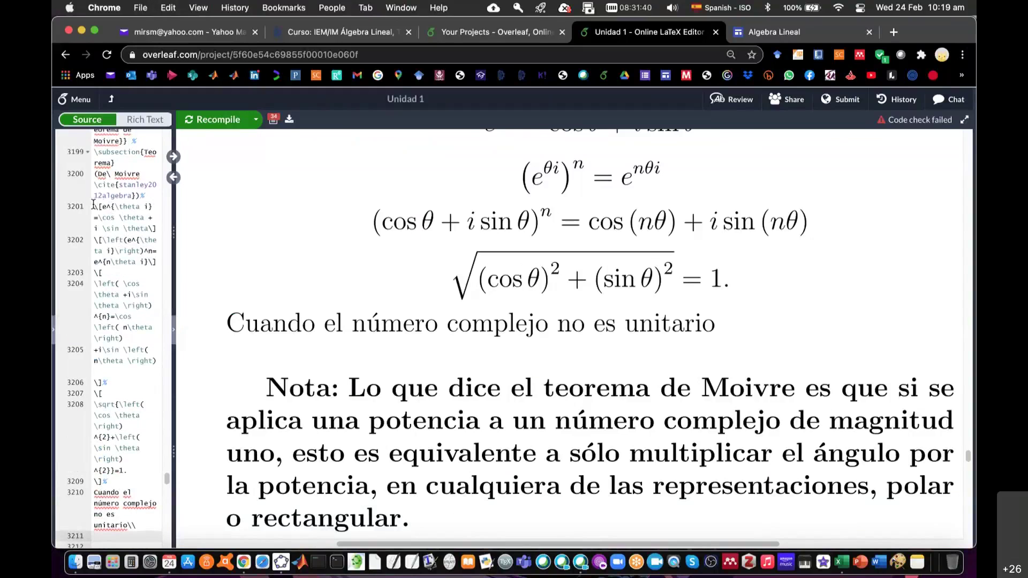
Step: Select and copy the four De Moivre equation lines, source lines 3201–3209
{"action": "left_click", "coordinate": [94, 207]}
{"action": "key", "text": "Down"}
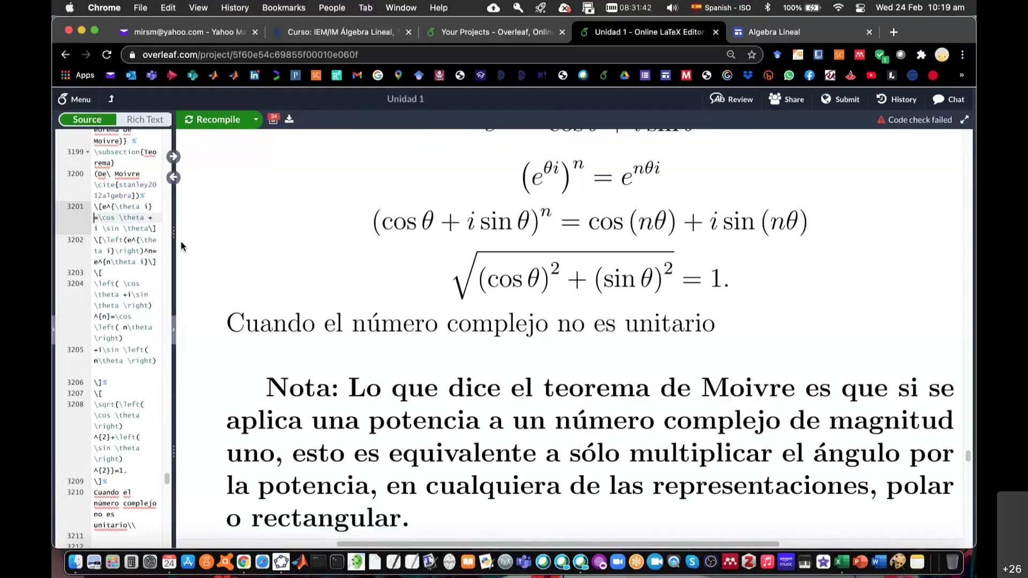
{"action": "key", "text": "Down"}
{"action": "key", "text": "Down"}
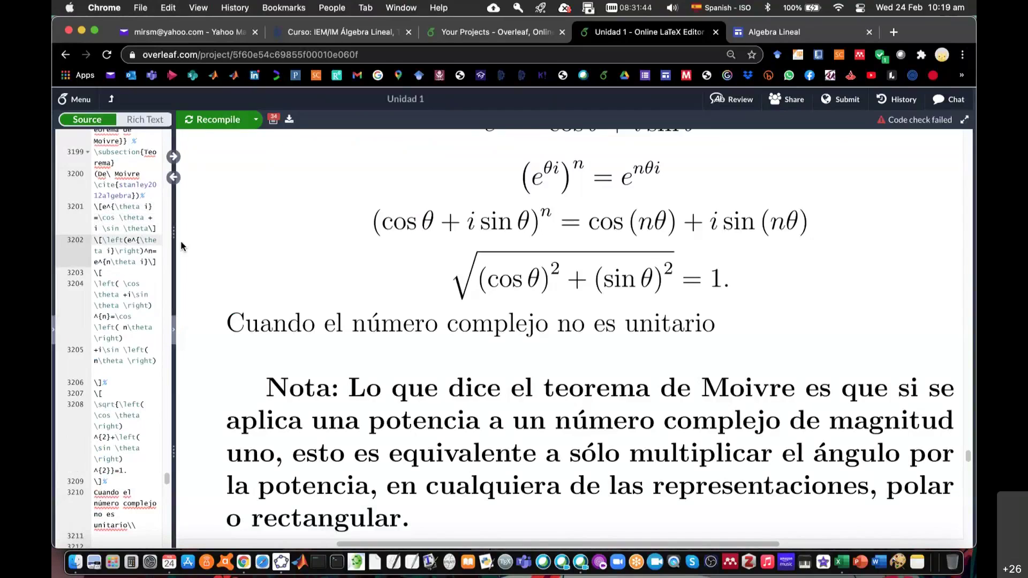
{"action": "key", "text": "shift+Down"}
{"action": "key", "text": "shift+Down"}
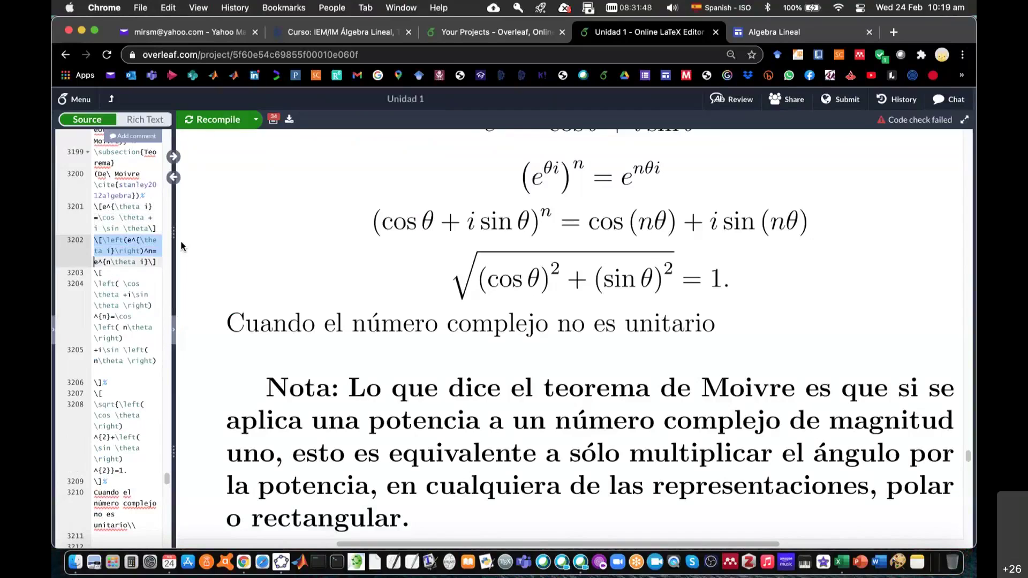
{"action": "key", "text": "shift+Up"}
{"action": "key", "text": "shift+Up"}
{"action": "key", "text": "Up"}
{"action": "key", "text": "Up"}
{"action": "key", "text": "Up"}
{"action": "key", "text": "shift+Down"}
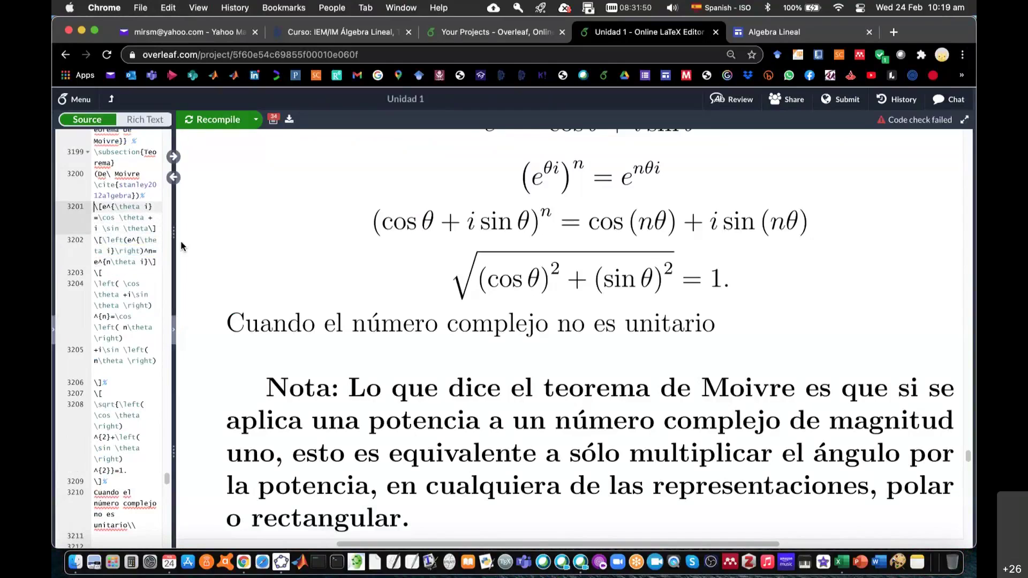
{"action": "key", "text": "shift+Down"}
{"action": "key", "text": "shift+Down"}
{"action": "key", "text": "shift+Down"}
{"action": "key", "text": "shift+Down"}
{"action": "key", "text": "shift+Down"}
{"action": "key", "text": "shift+Down"}
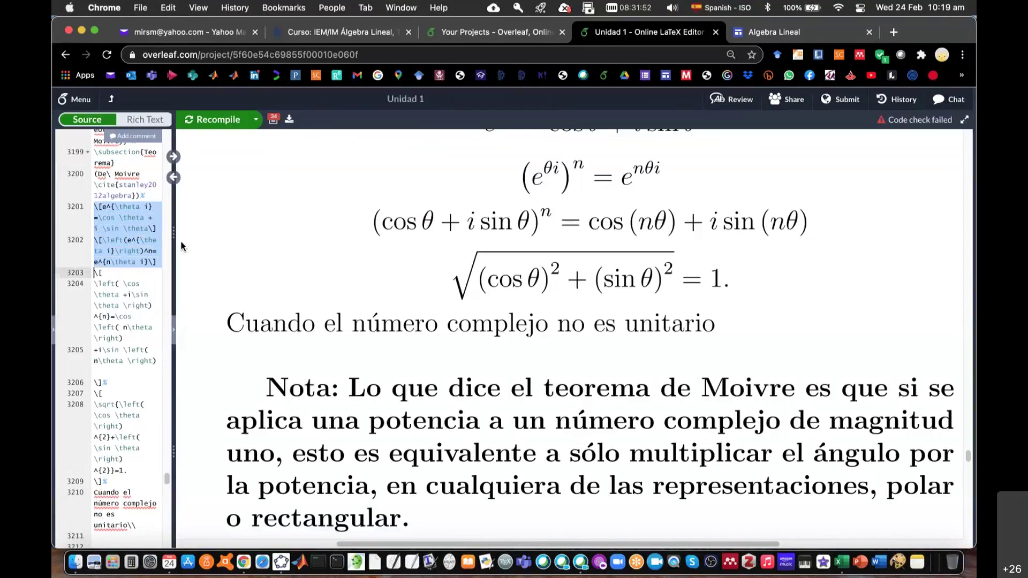
{"action": "key", "text": "shift+Down"}
{"action": "key", "text": "shift+Down"}
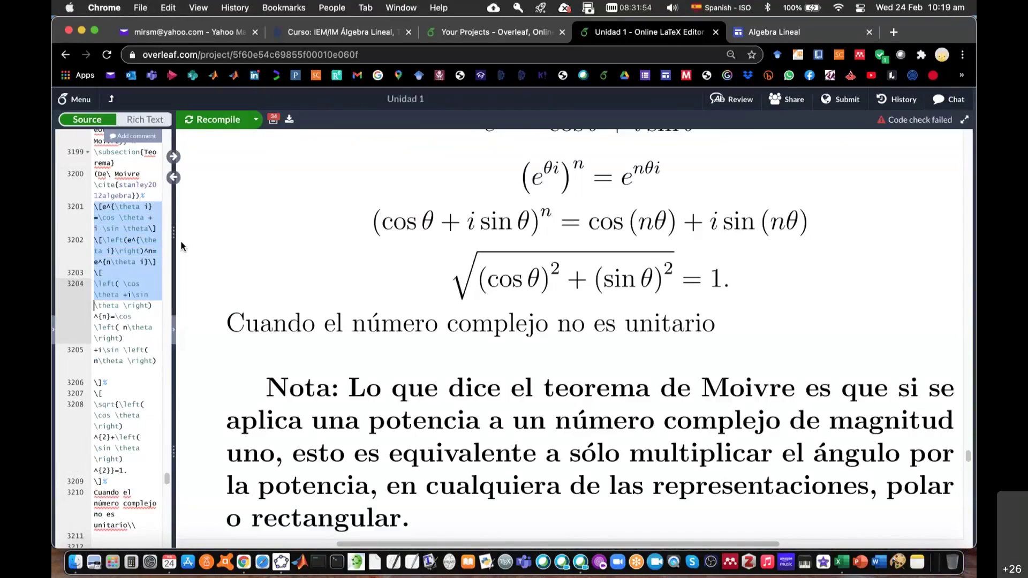
{"action": "key", "text": "shift+Down"}
{"action": "key", "text": "shift+Down"}
{"action": "key", "text": "shift+Down"}
{"action": "key", "text": "shift+Down"}
{"action": "key", "text": "shift+Down"}
{"action": "key", "text": "shift+Down"}
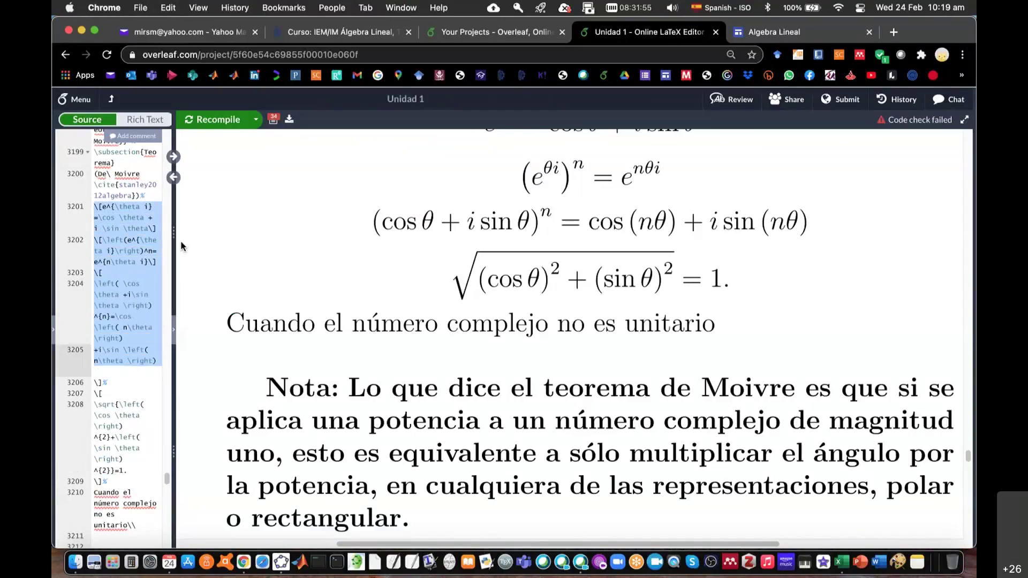
{"action": "key", "text": "shift+Down"}
{"action": "key", "text": "shift+Down"}
{"action": "key", "text": "shift+Down"}
{"action": "key", "text": "shift+Down"}
{"action": "key", "text": "shift+Down"}
{"action": "key", "text": "shift+Down"}
{"action": "key", "text": "shift+Down"}
{"action": "key", "text": "shift+Down"}
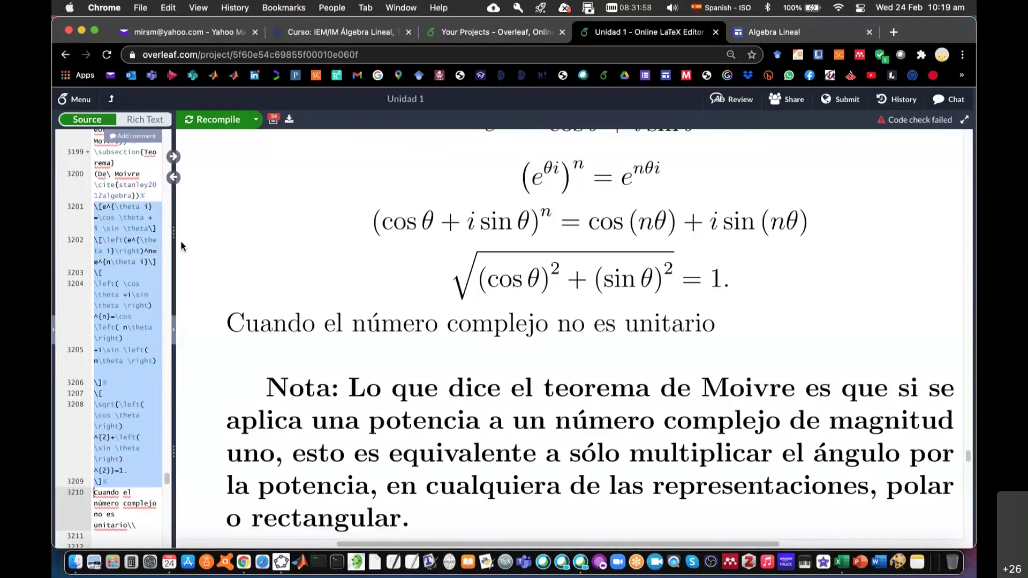
{"action": "scroll", "coordinate": [134, 384], "scroll_direction": "down", "scroll_amount": 5}
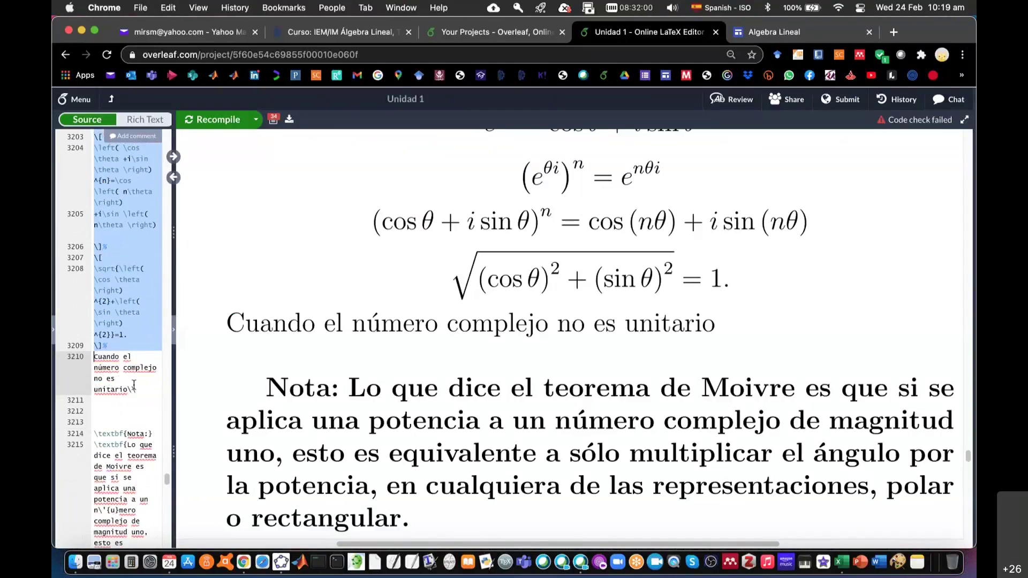
{"action": "key", "text": "super+c"}
Step: Paste the equations on the blank line after the sentence and recompile to preview them
{"action": "left_click", "coordinate": [130, 404]}
{"action": "key", "text": "super+v"}
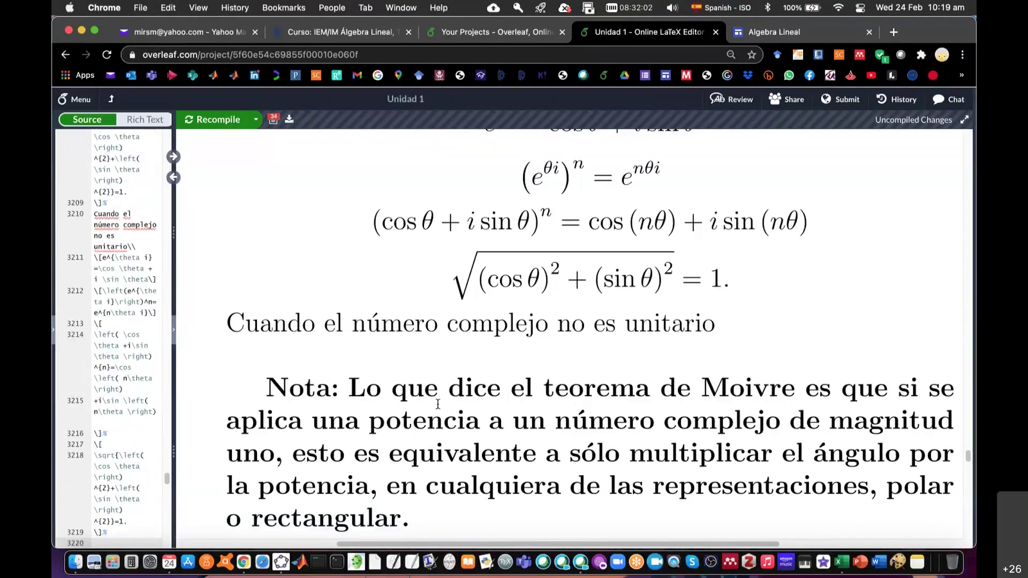
{"action": "key", "text": "super+s"}
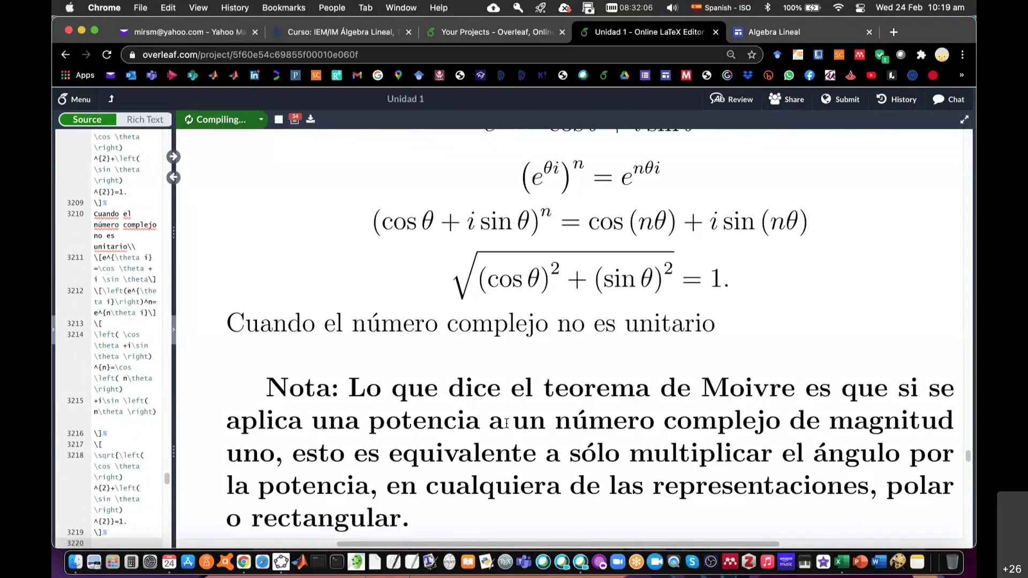
{"action": "scroll", "coordinate": [607, 380], "scroll_direction": "up", "scroll_amount": 3}
{"action": "scroll", "coordinate": [607, 380], "scroll_direction": "up", "scroll_amount": 3}
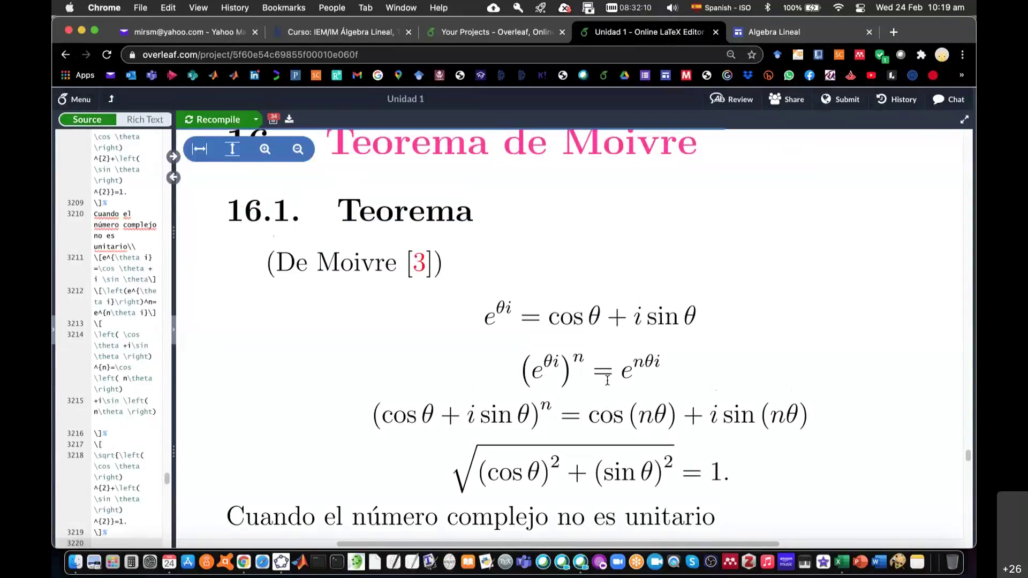
{"action": "scroll", "coordinate": [607, 380], "scroll_direction": "down", "scroll_amount": 3}
{"action": "scroll", "coordinate": [607, 380], "scroll_direction": "down", "scroll_amount": 3}
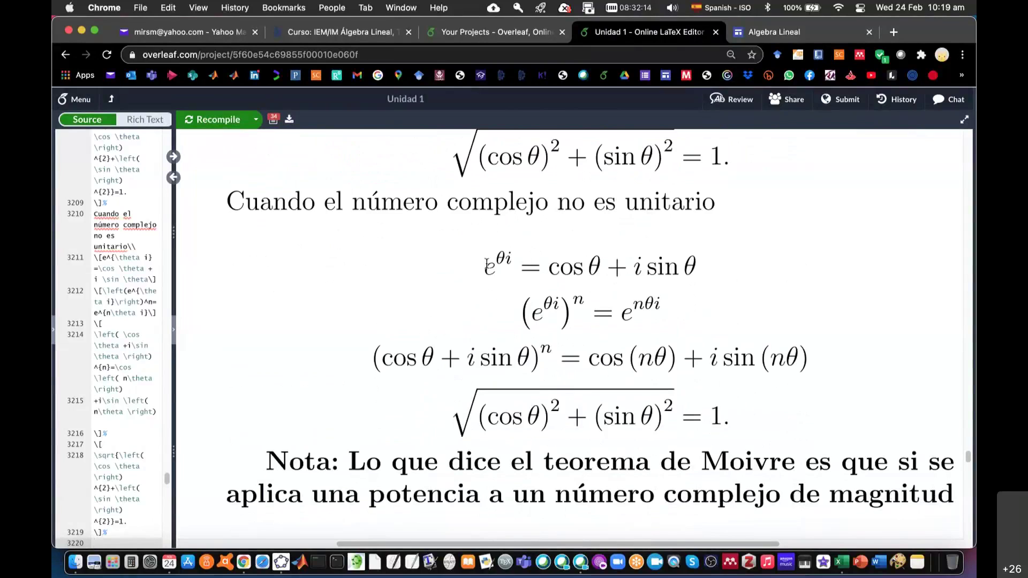
{"action": "scroll", "coordinate": [117, 377], "scroll_direction": "down", "scroll_amount": 2}
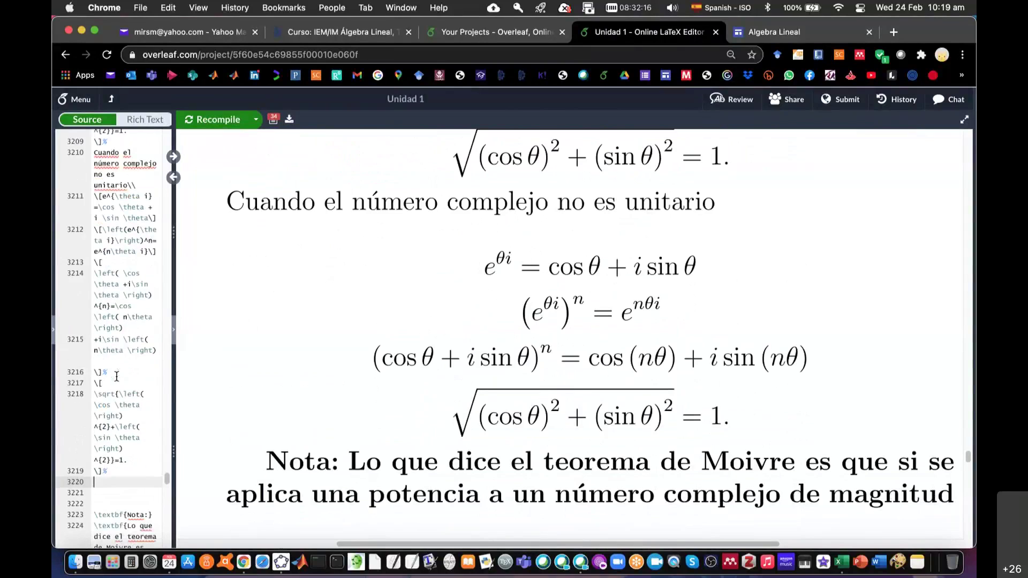
Step: Review the GeoGebra unit-circle diagram, then insert r before the copied e^{\theta i} on line 3211
{"action": "left_click", "coordinate": [279, 562]}
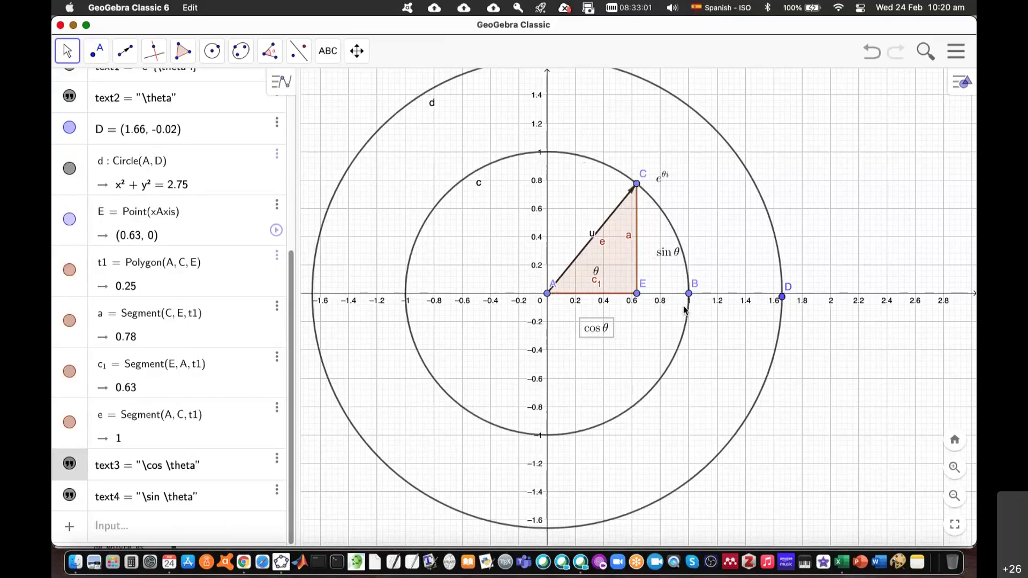
{"action": "key", "text": "super+Tab"}
{"action": "double_click", "coordinate": [483, 266]}
{"action": "left_click", "coordinate": [105, 313]}
{"action": "type", "text": "r"}
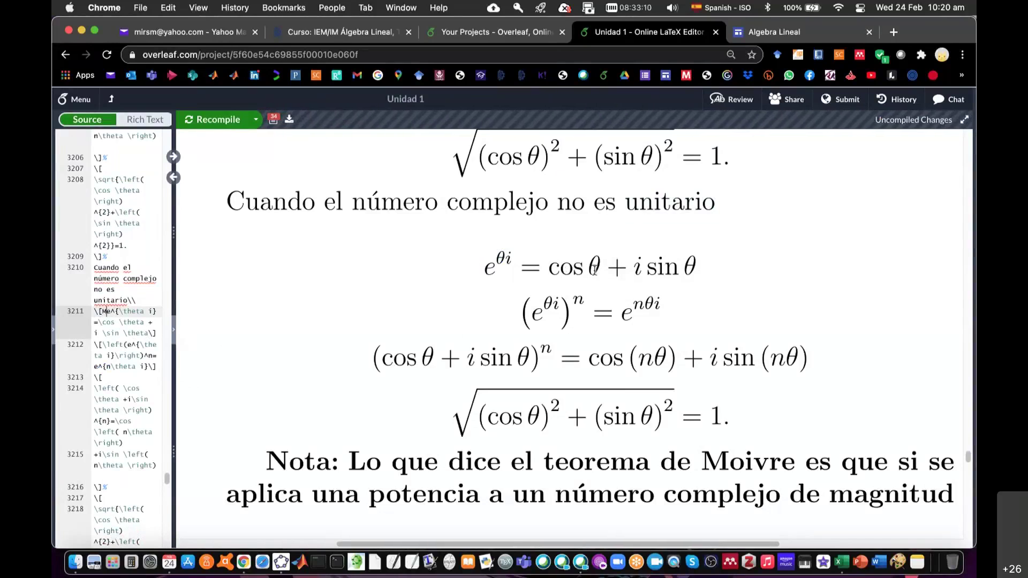
Step: Insert M before \cos and \sin on line 3211 and before e^ on line 3212, recompiling
{"action": "key", "text": "super+Return"}
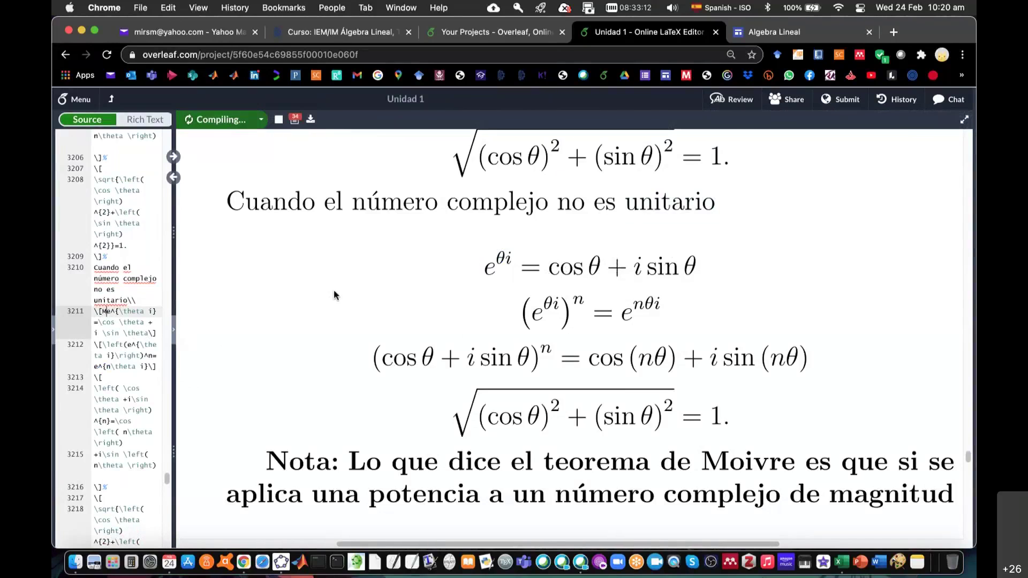
{"action": "left_click", "coordinate": [101, 323]}
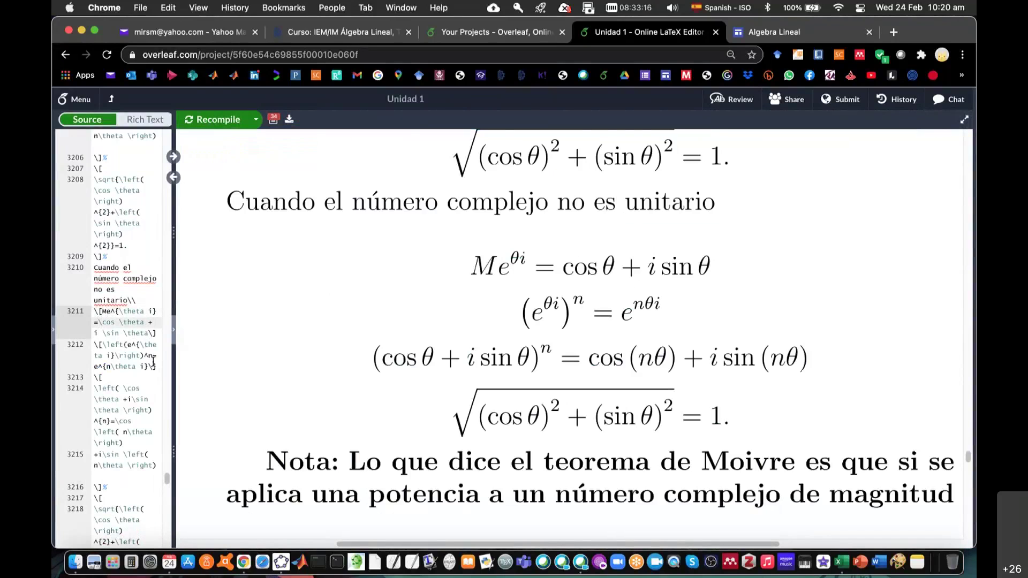
{"action": "type", "text": "M"}
{"action": "key", "text": "Down"}
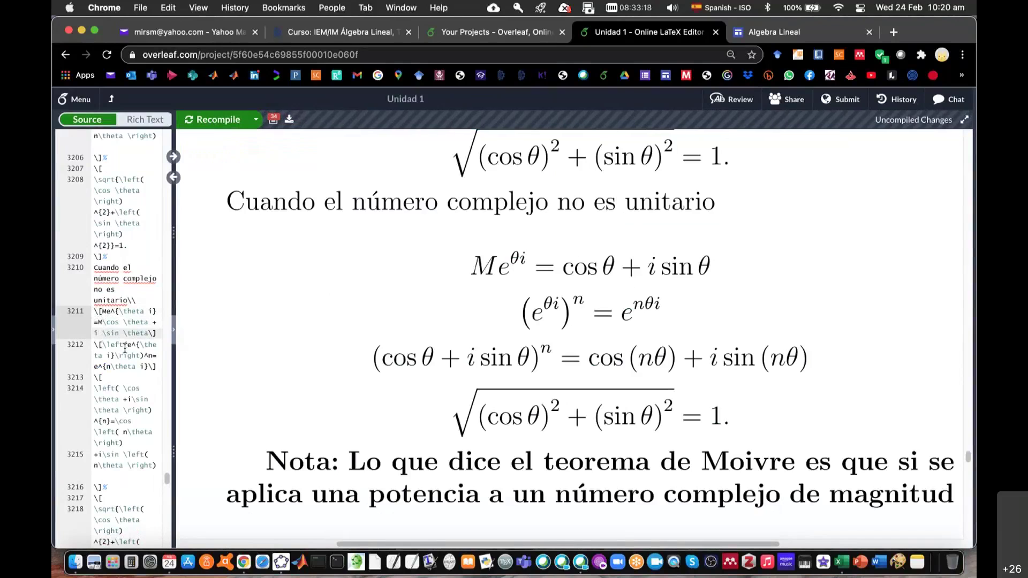
{"action": "type", "text": "M"}
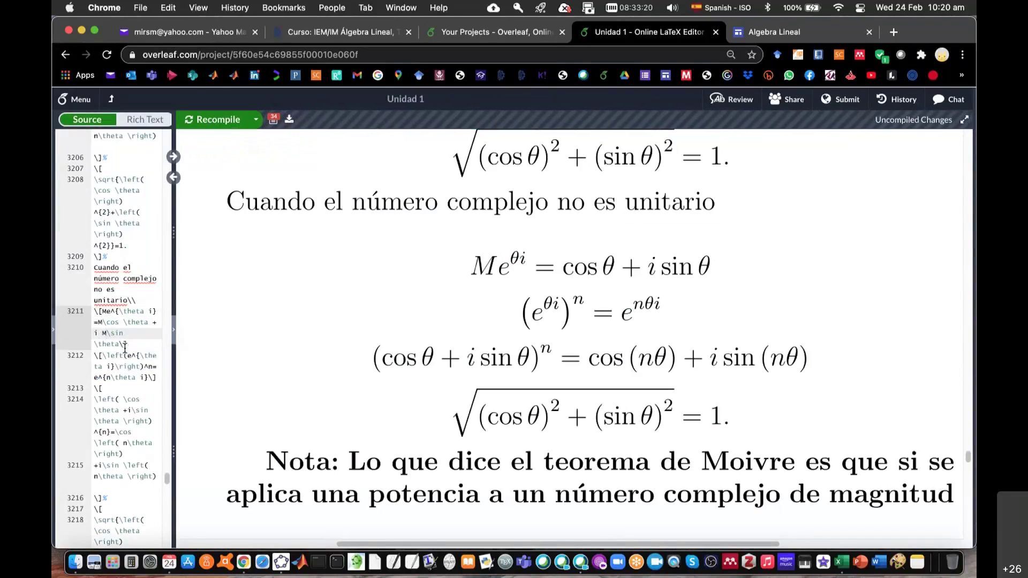
{"action": "key", "text": "super+s"}
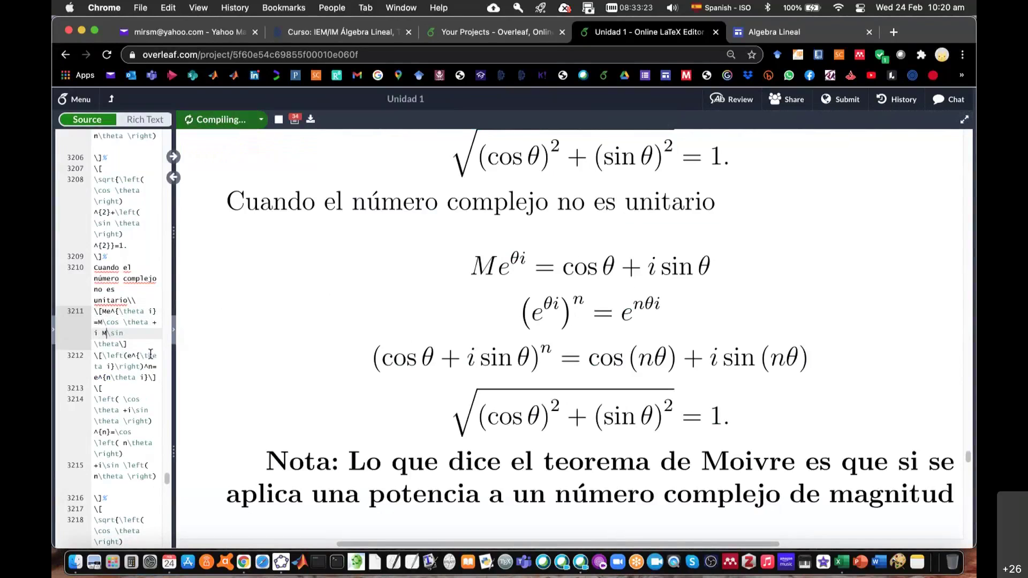
{"action": "left_click", "coordinate": [128, 356]}
{"action": "type", "text": "M"}
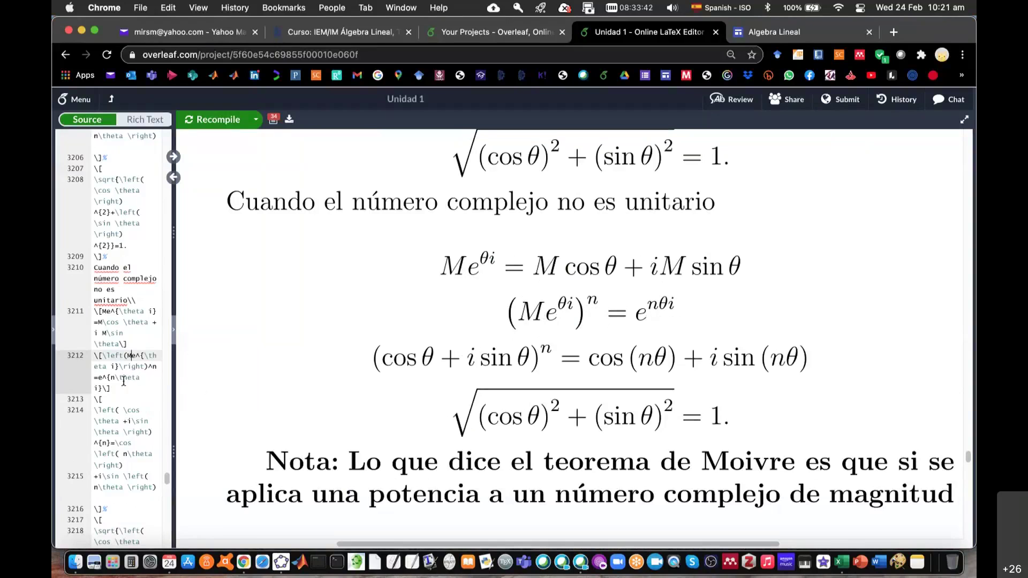
Step: Add M^n before the right-hand exponential on line 3212 and recompile
{"action": "left_click", "coordinate": [98, 377]}
{"action": "type", "text": "M"}
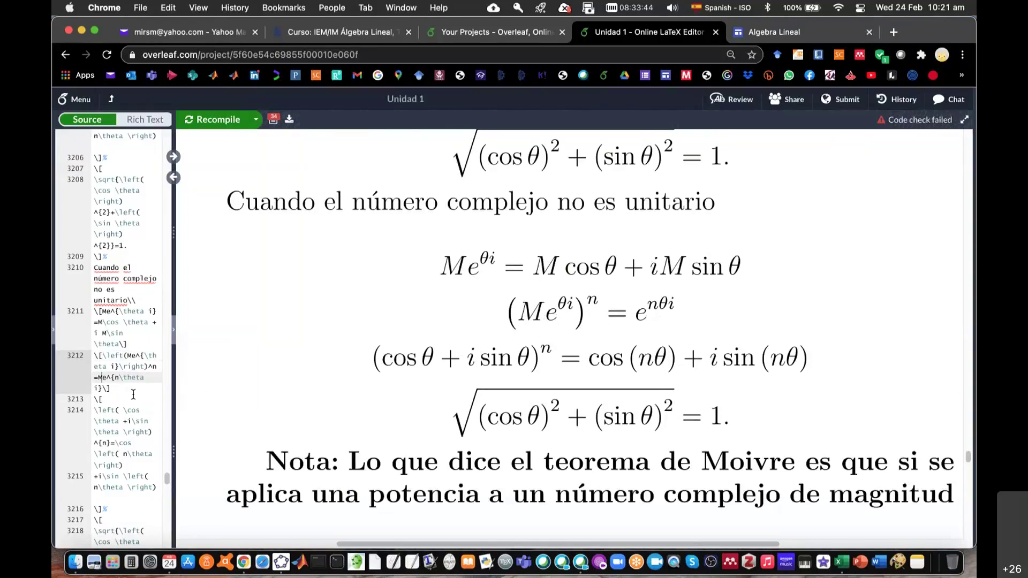
{"action": "type", "text": "^n"}
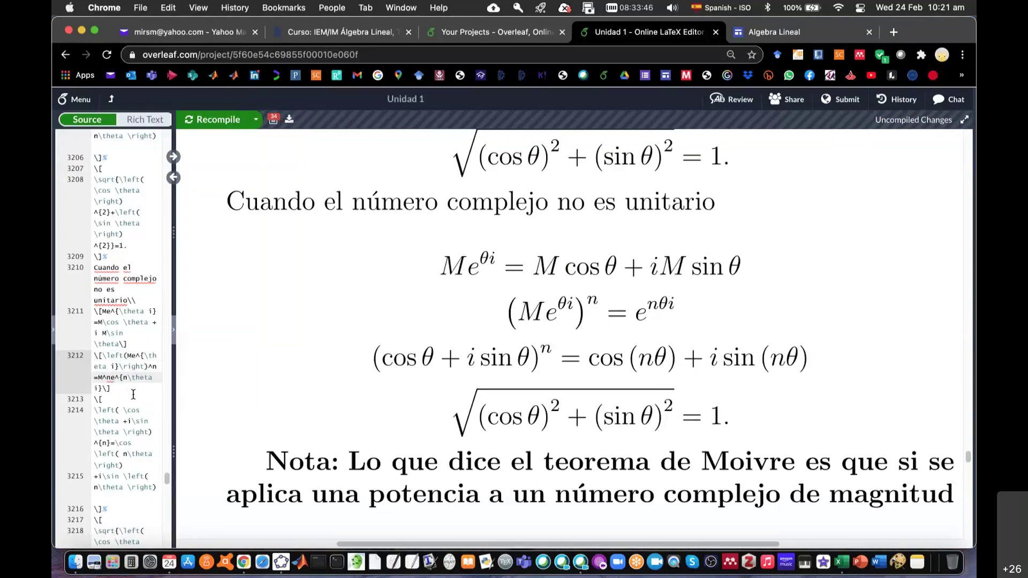
{"action": "key", "text": "super+Return"}
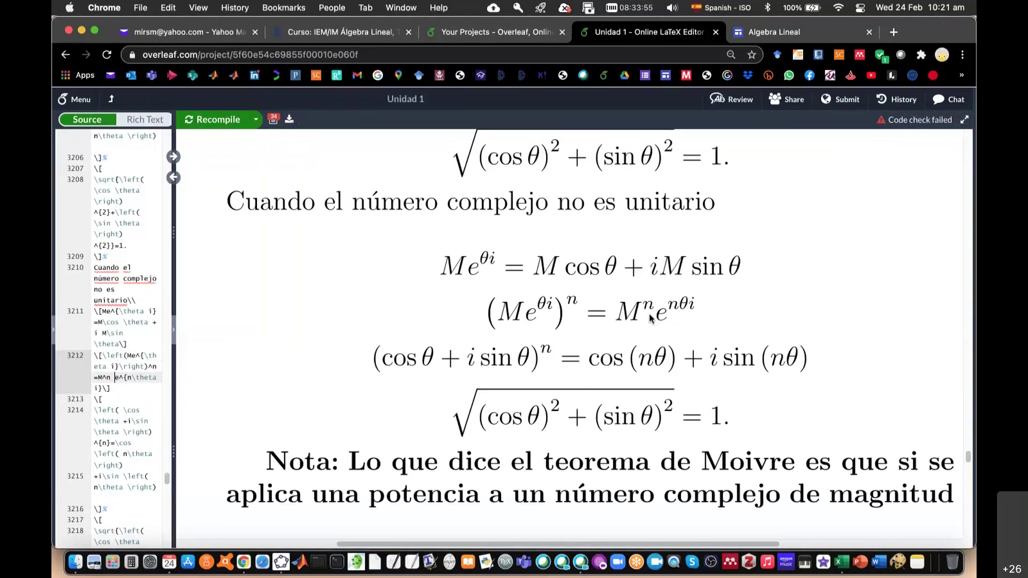
{"action": "scroll", "coordinate": [636, 310], "scroll_direction": "right", "scroll_amount": 2}
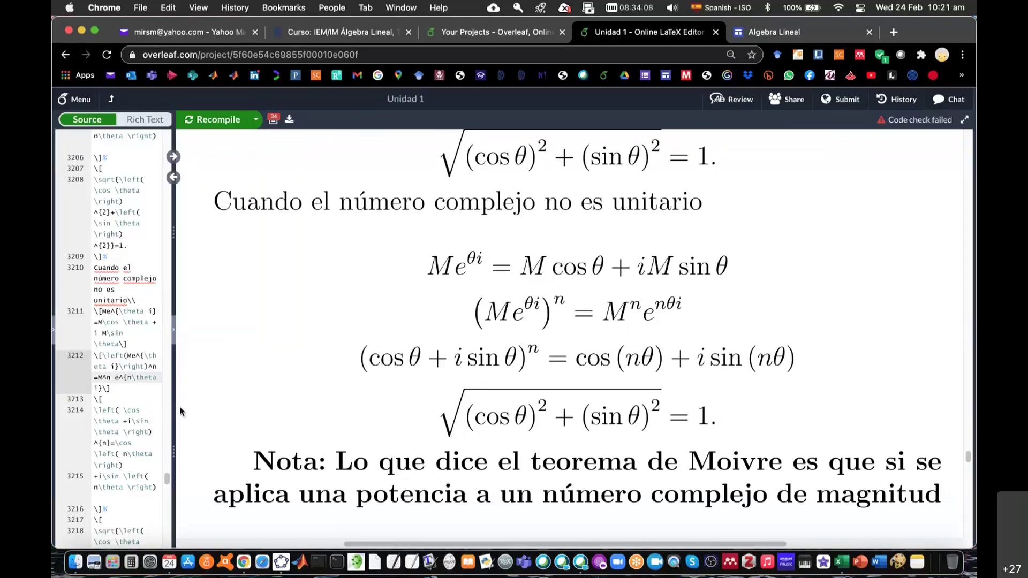
{"action": "scroll", "coordinate": [110, 415], "scroll_direction": "down", "scroll_amount": 1}
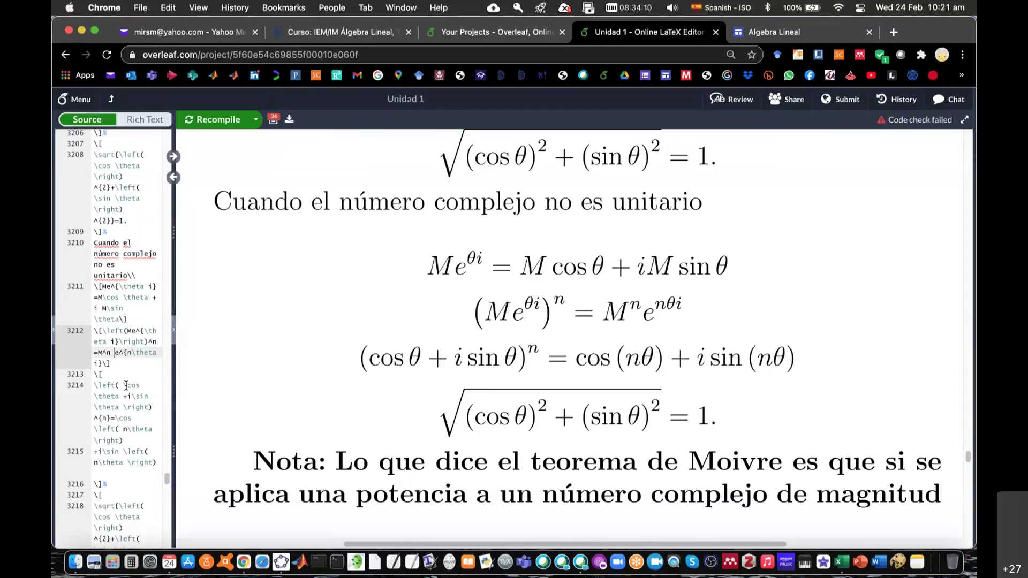
Step: Scale both terms of the cos + i sin base by M and recompile
{"action": "left_click", "coordinate": [130, 404]}
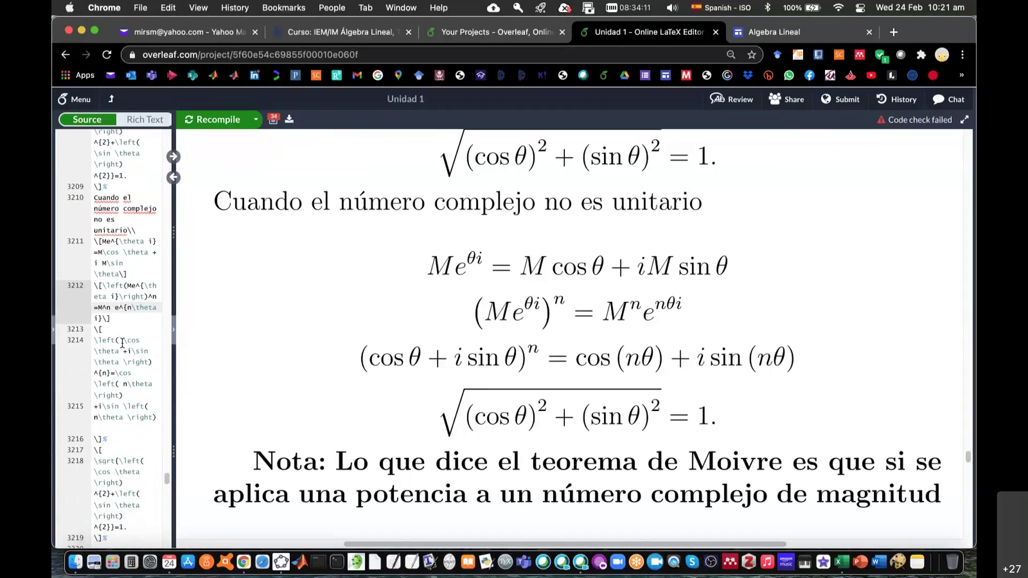
{"action": "scroll", "coordinate": [122, 338], "scroll_direction": "down", "scroll_amount": 2}
{"action": "type", "text": "M"}
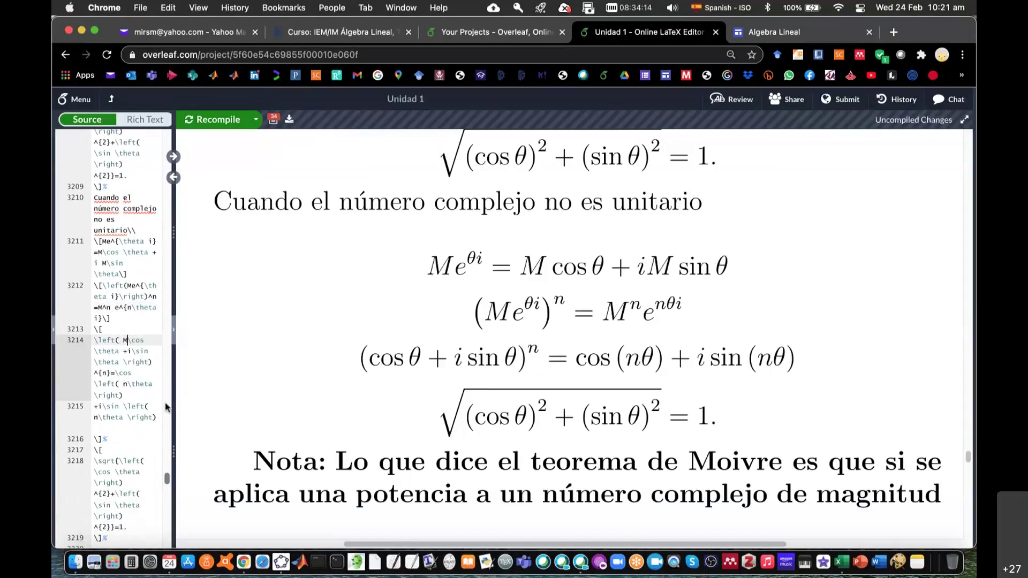
{"action": "left_click", "coordinate": [131, 351]}
{"action": "type", "text": "M"}
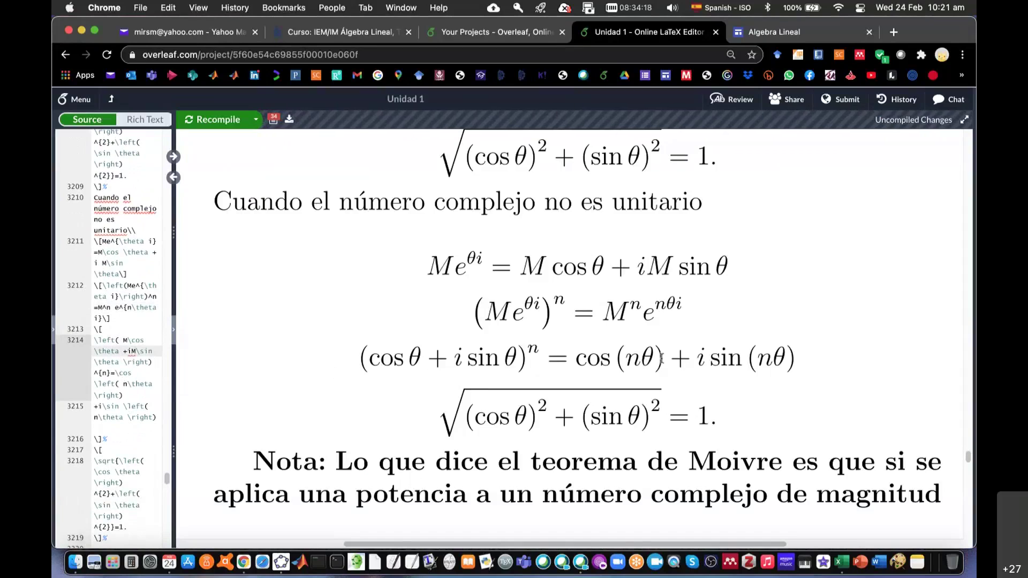
{"action": "key", "text": "super+s"}
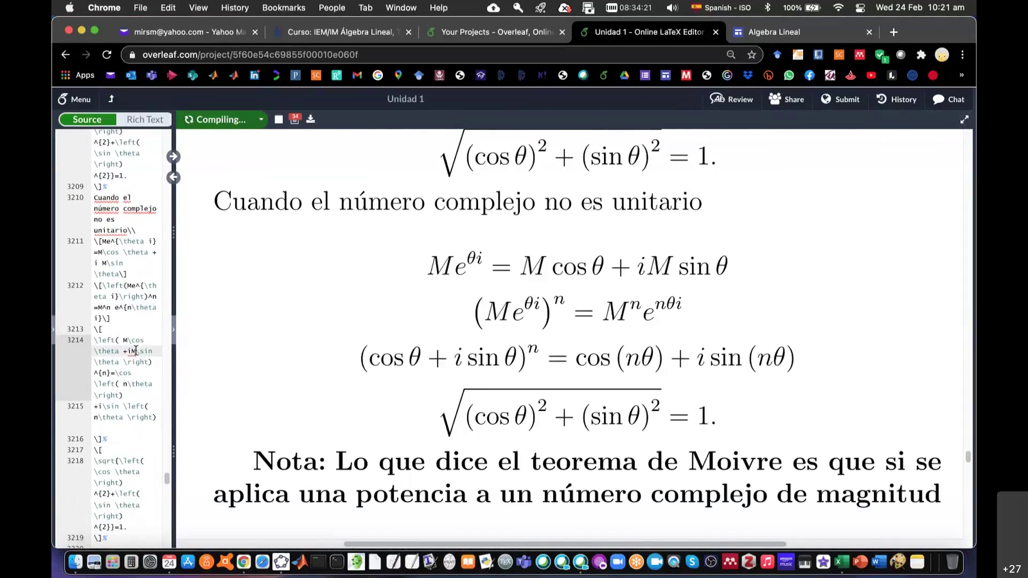
Step: Give the right-hand cos(nθ) and sin(nθ) terms an M^n factor, correcting lowercase m, and recompile
{"action": "left_click", "coordinate": [116, 374]}
{"action": "type", "text": "M^n"}
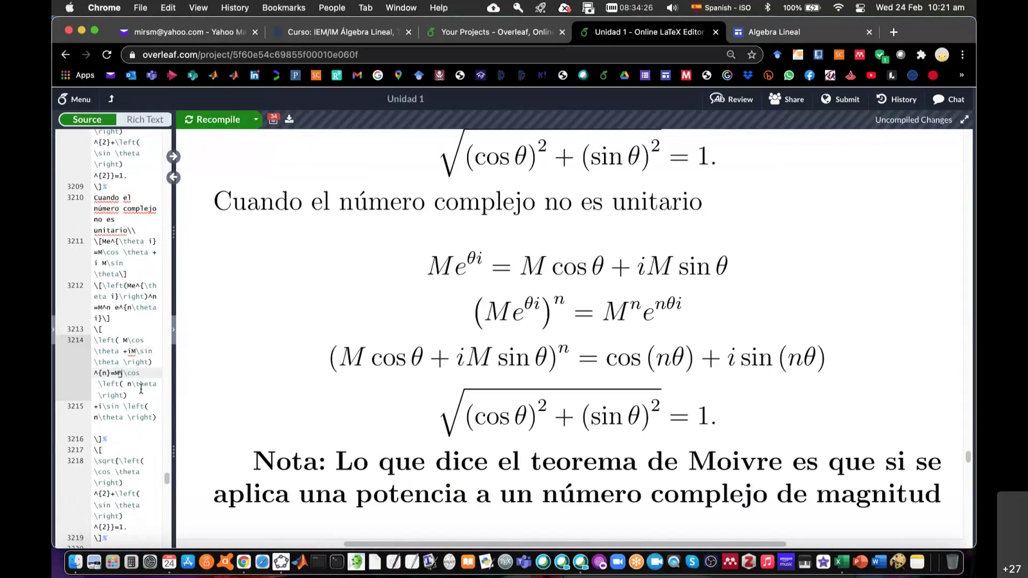
{"action": "left_click", "coordinate": [135, 394]}
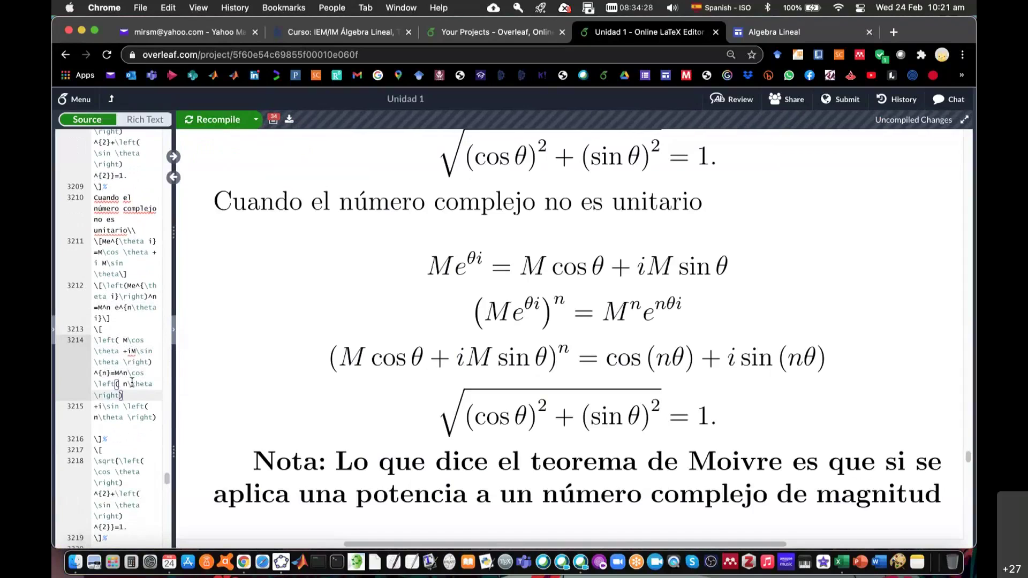
{"action": "key", "text": "super+s"}
{"action": "left_click", "coordinate": [105, 406]}
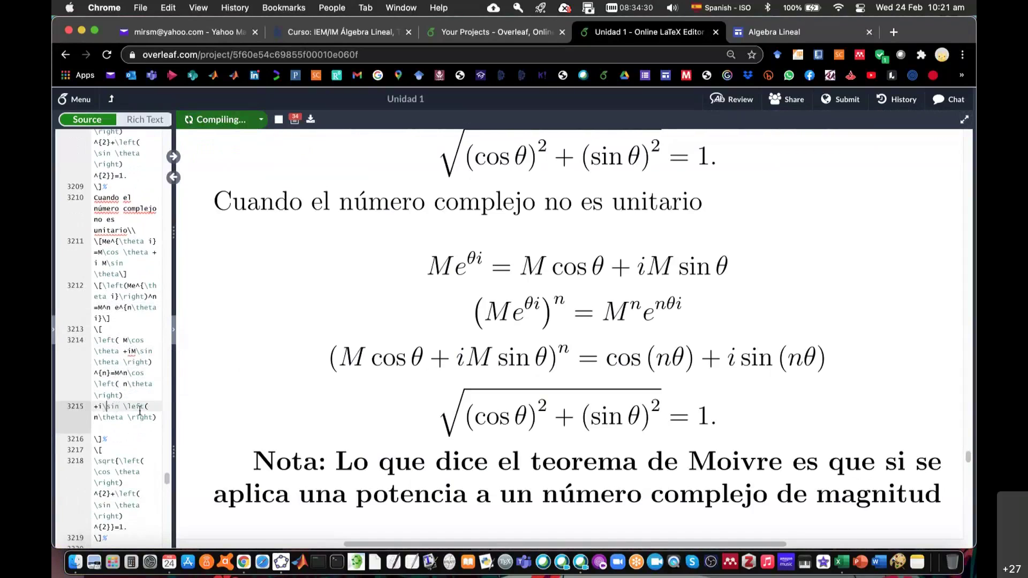
{"action": "type", "text": "Mm^n"}
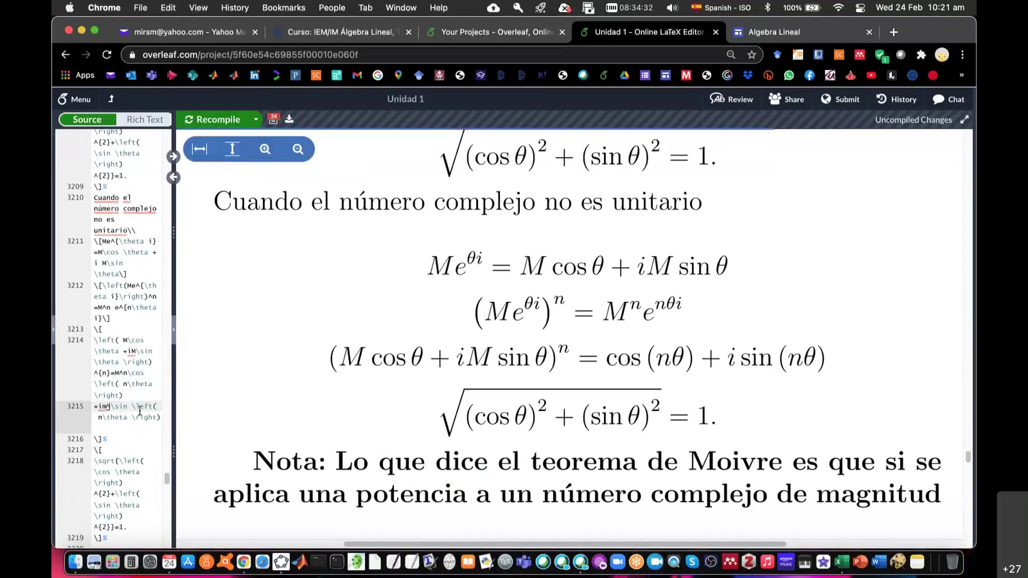
{"action": "key", "text": "Left"}
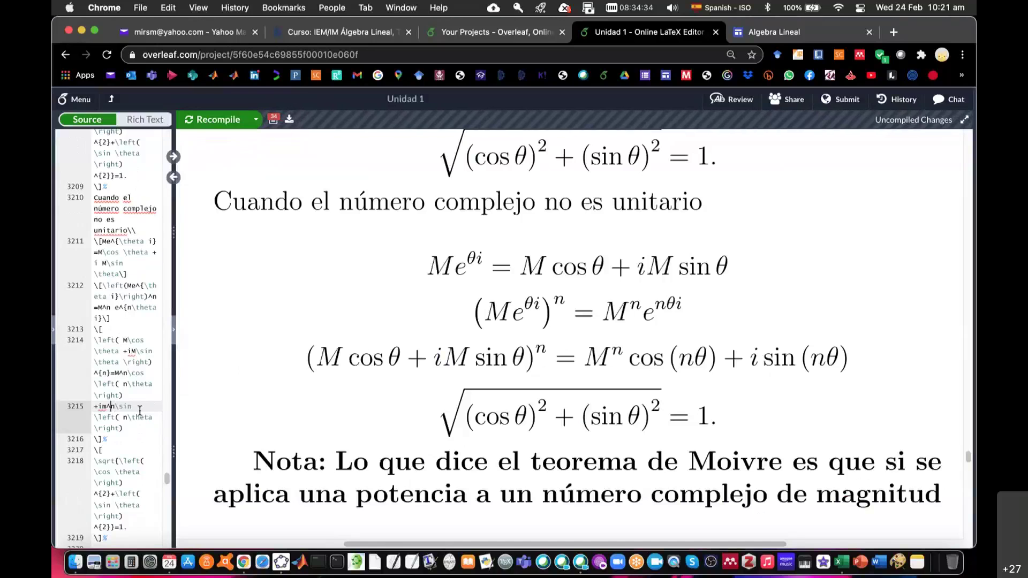
{"action": "key", "text": "BackSpace"}
{"action": "type", "text": "M"}
{"action": "key", "text": "super+s"}
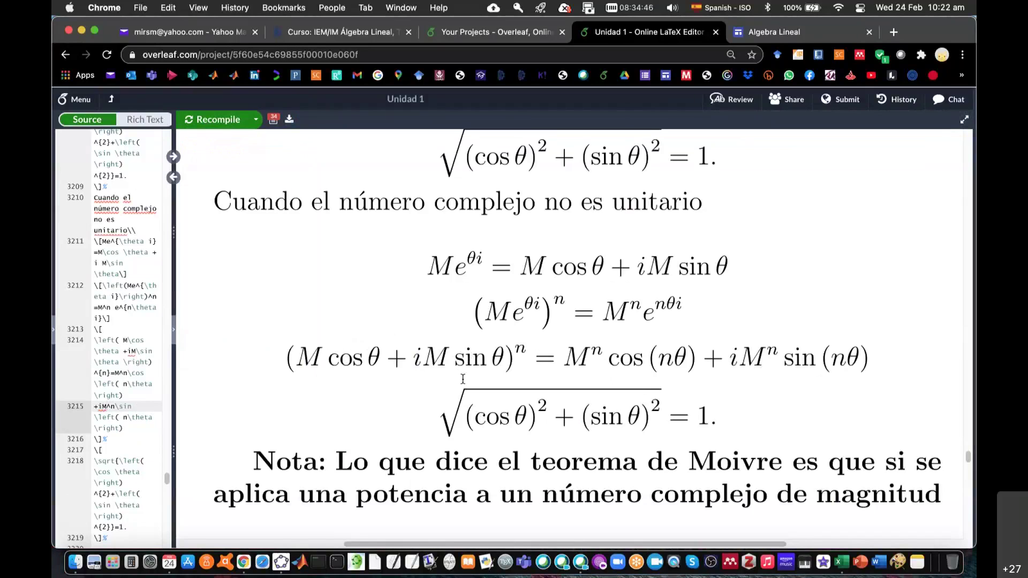
{"action": "scroll", "coordinate": [129, 461], "scroll_direction": "down", "scroll_amount": 2}
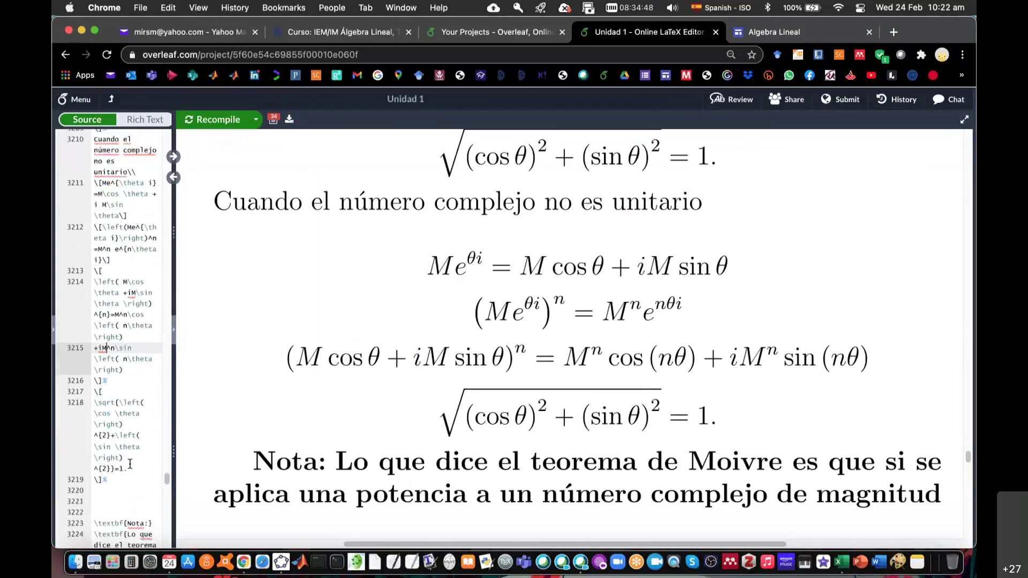
{"action": "scroll", "coordinate": [126, 422], "scroll_direction": "down", "scroll_amount": 1}
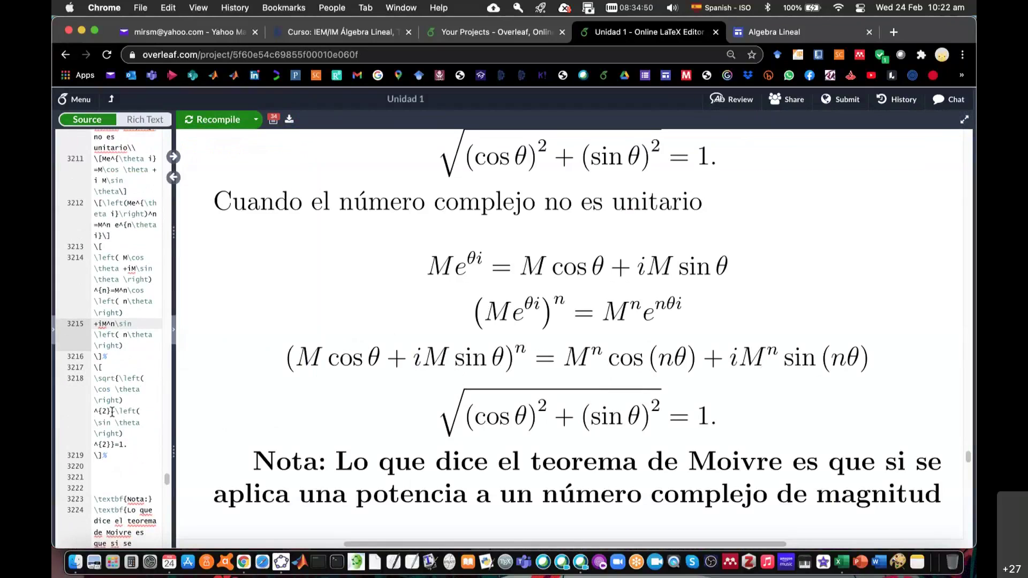
Step: Insert M before cos and sin under the root and change the result from 1 to M
{"action": "left_click", "coordinate": [95, 389]}
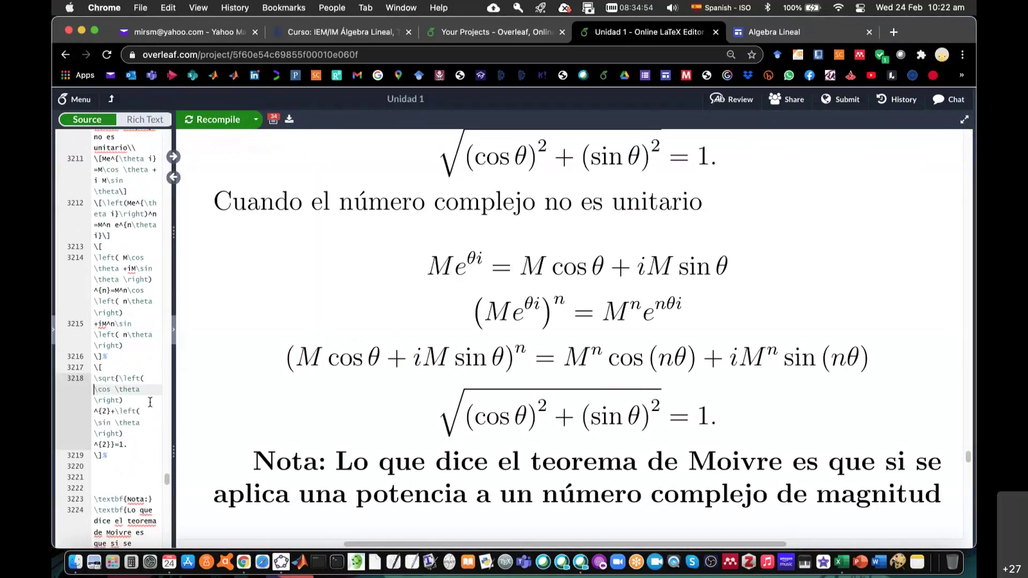
{"action": "type", "text": "M"}
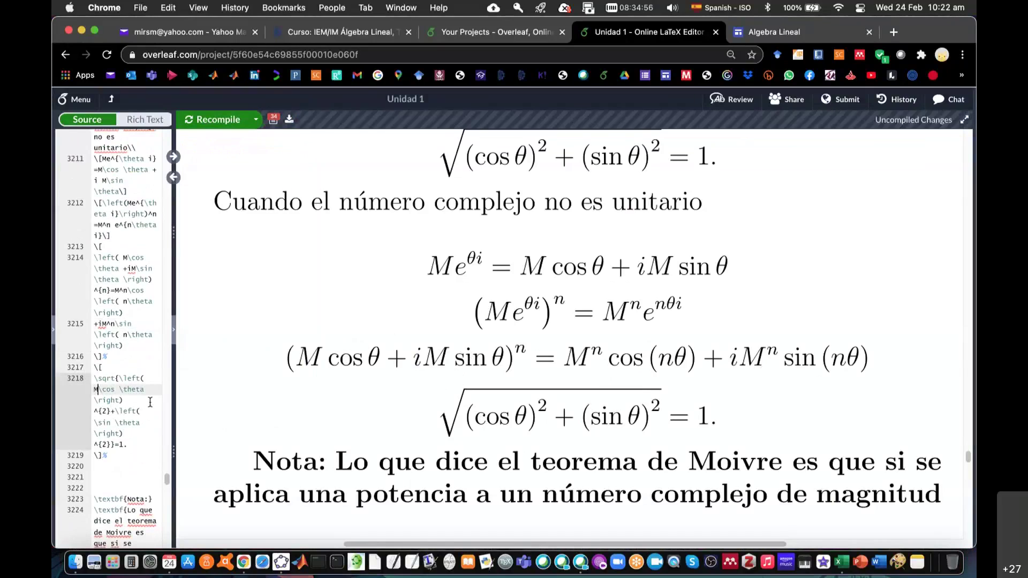
{"action": "left_click", "coordinate": [95, 423]}
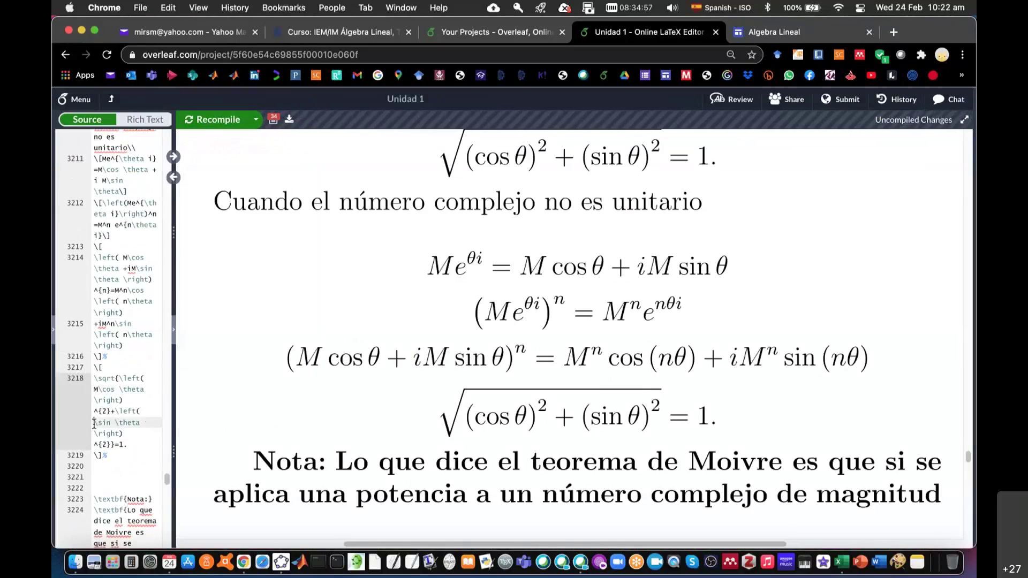
{"action": "type", "text": "M"}
{"action": "key", "text": "super+s"}
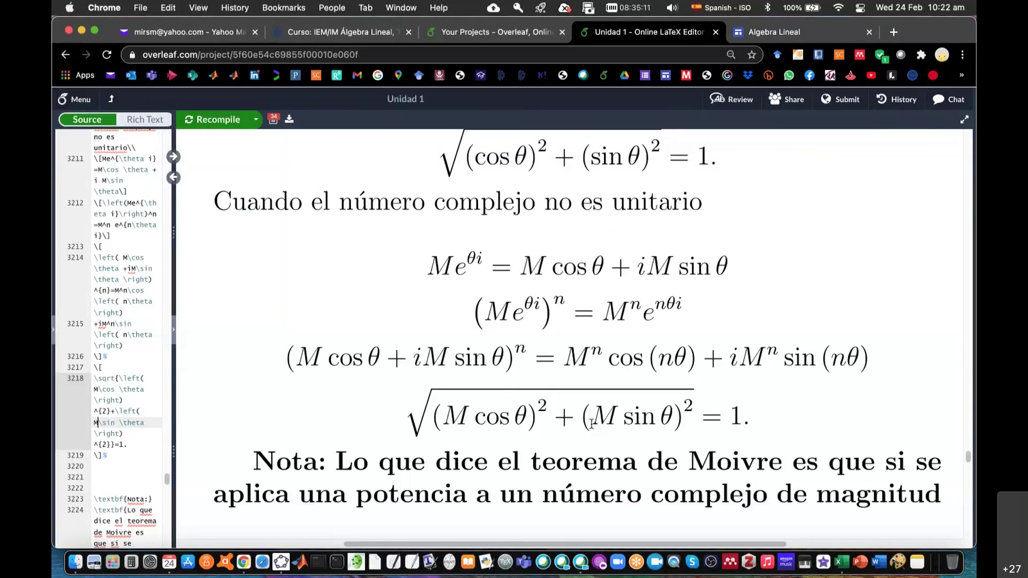
{"action": "left_click", "coordinate": [128, 444]}
{"action": "key", "text": "BackSpace"}
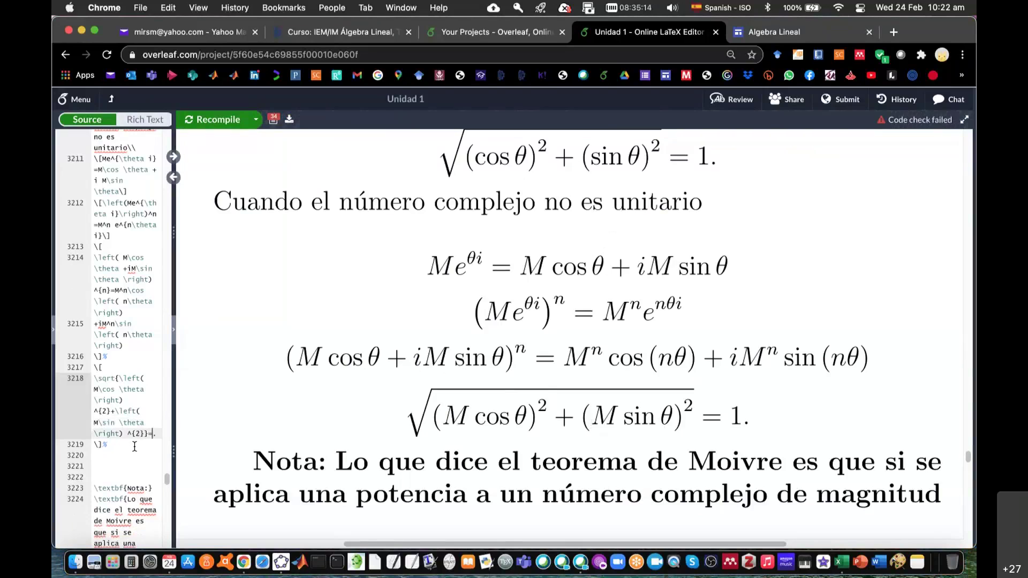
{"action": "type", "text": "M"}
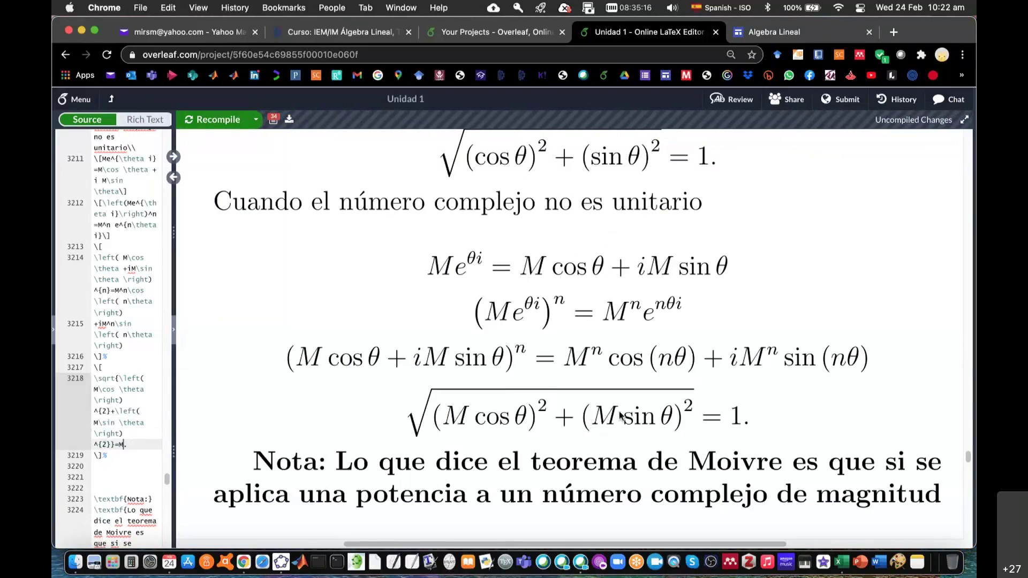
{"action": "key", "text": "super+s"}
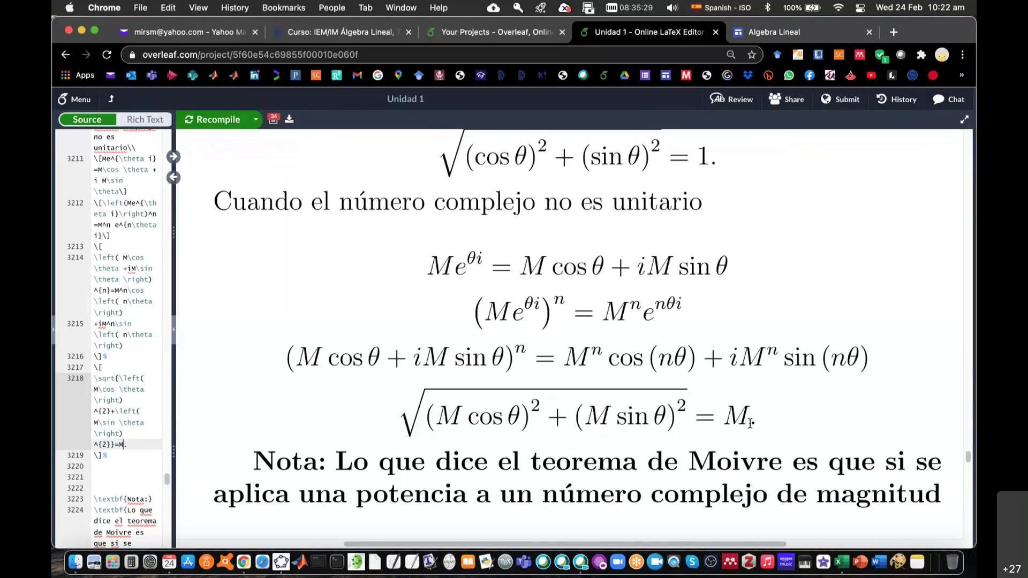
{"action": "scroll", "coordinate": [760, 348], "scroll_direction": "up", "scroll_amount": 3}
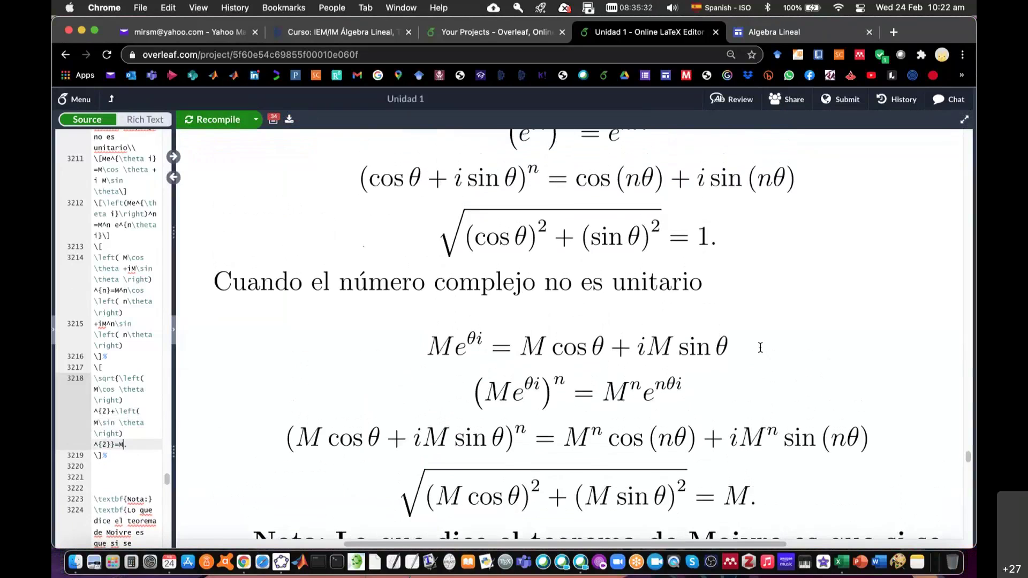
{"action": "scroll", "coordinate": [760, 348], "scroll_direction": "up", "scroll_amount": 1}
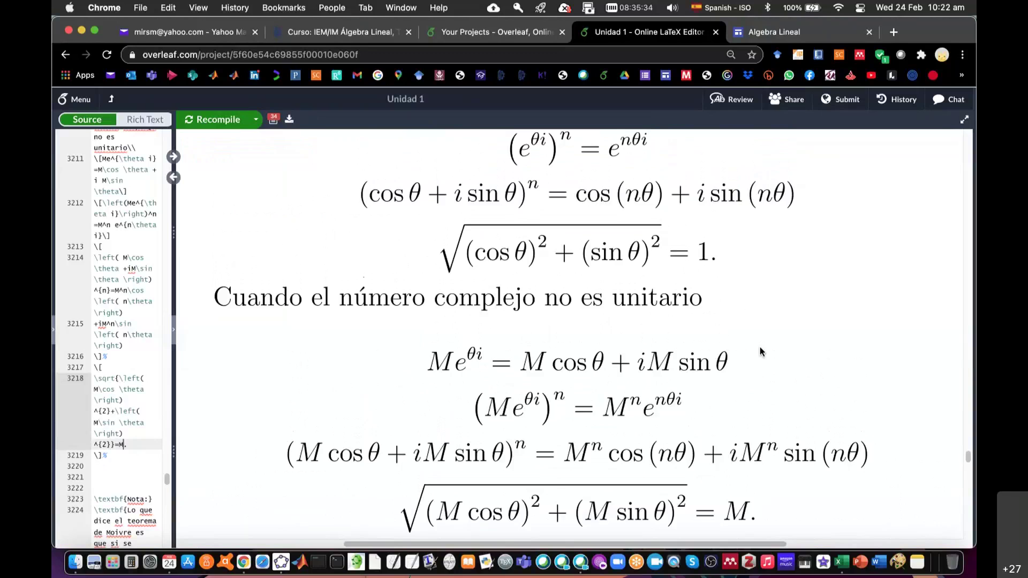
{"action": "scroll", "coordinate": [760, 352], "scroll_direction": "up", "scroll_amount": 6}
{"action": "scroll", "coordinate": [760, 352], "scroll_direction": "down", "scroll_amount": 1}
{"action": "scroll", "coordinate": [760, 351], "scroll_direction": "up", "scroll_amount": 1}
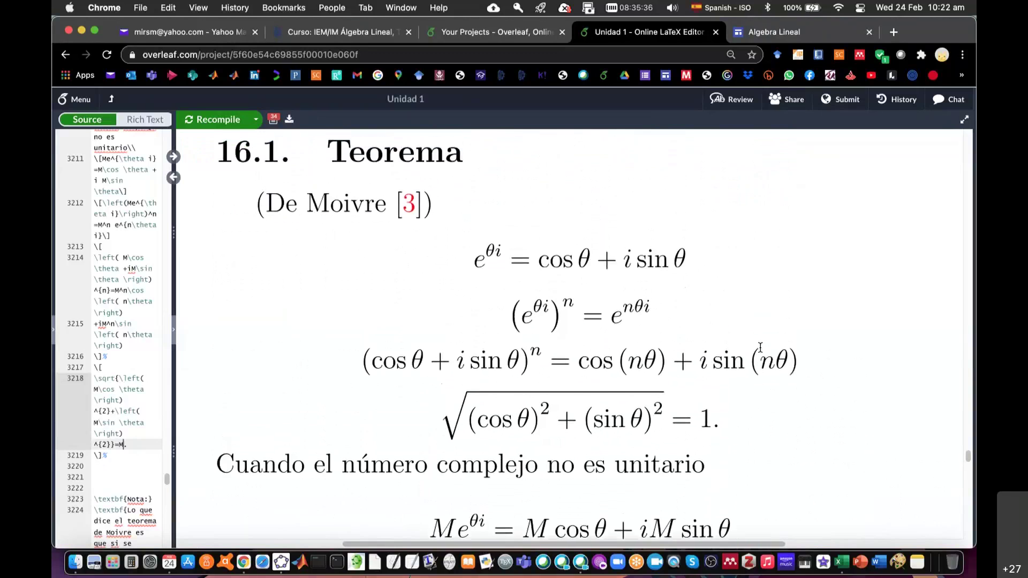
{"action": "scroll", "coordinate": [760, 352], "scroll_direction": "up", "scroll_amount": 2}
{"action": "scroll", "coordinate": [760, 351], "scroll_direction": "up", "scroll_amount": 1}
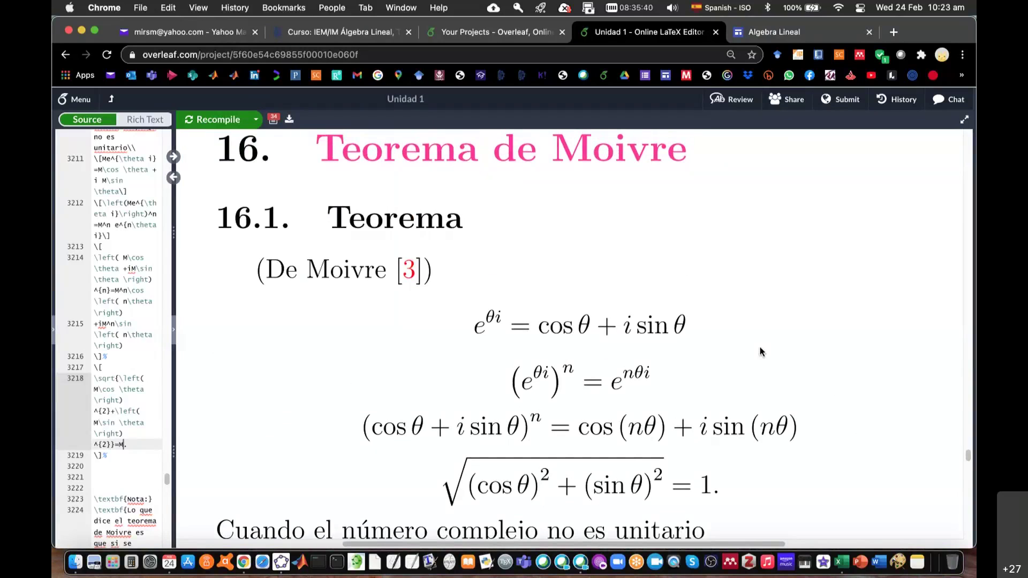
{"action": "scroll", "coordinate": [760, 352], "scroll_direction": "down", "scroll_amount": 1}
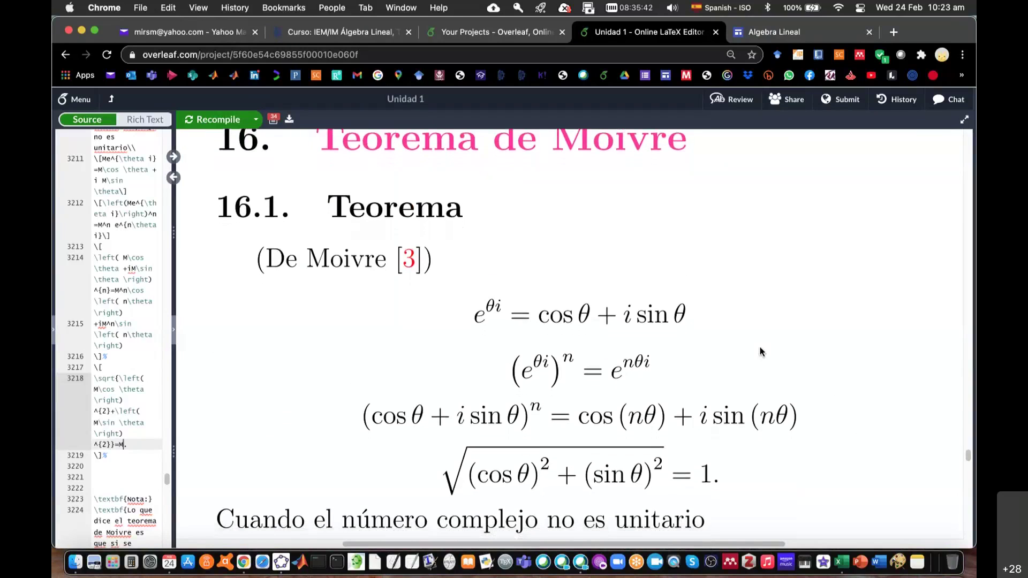
{"action": "scroll", "coordinate": [760, 351], "scroll_direction": "up", "scroll_amount": 1}
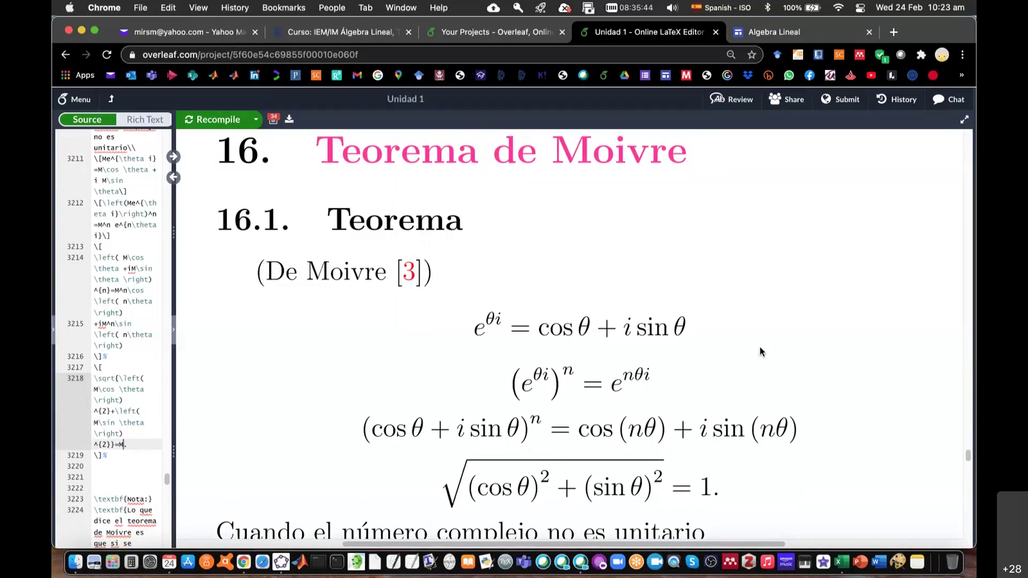
{"action": "scroll", "coordinate": [760, 351], "scroll_direction": "down", "scroll_amount": 1}
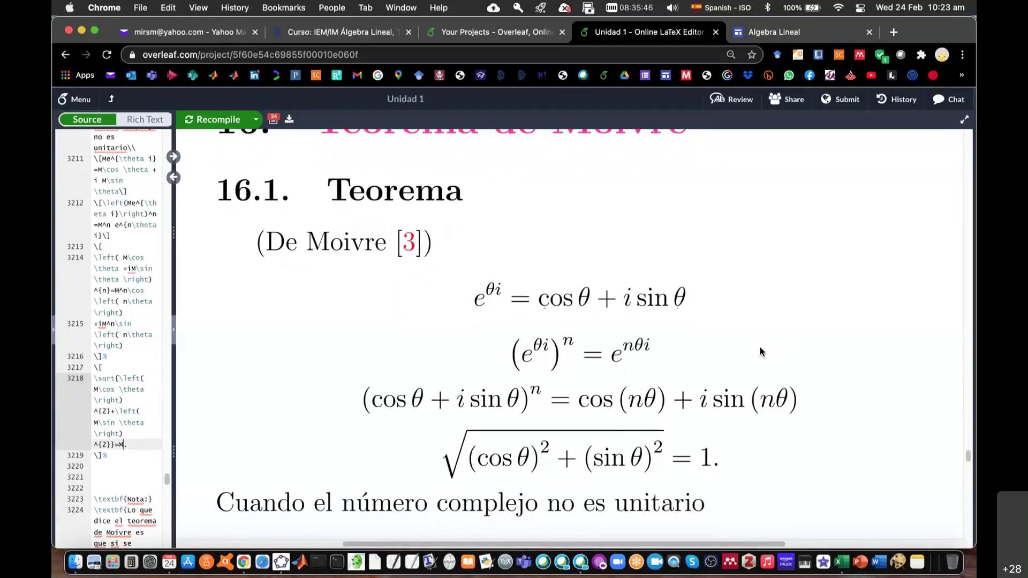
{"action": "scroll", "coordinate": [760, 352], "scroll_direction": "down", "scroll_amount": 10}
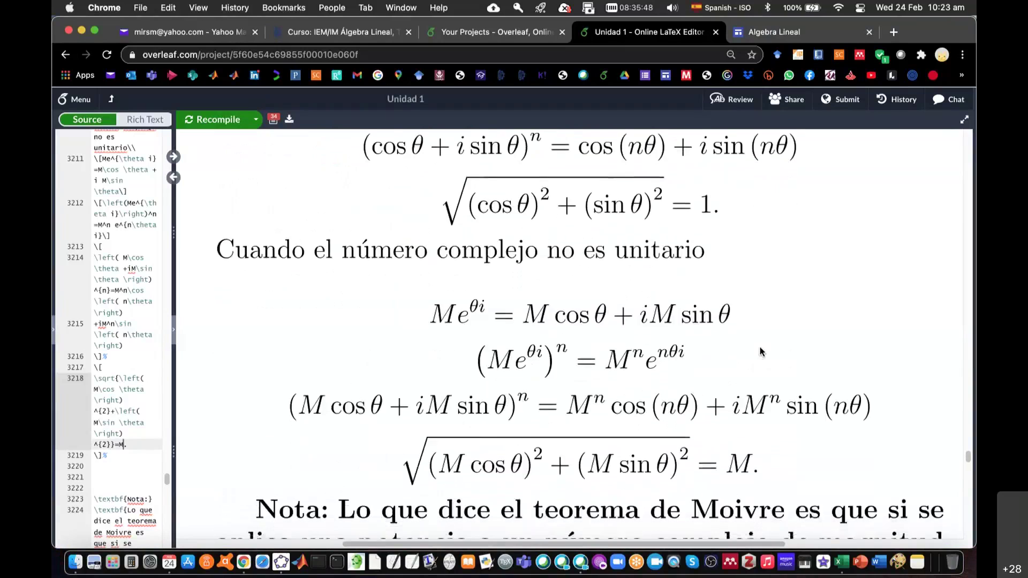
{"action": "scroll", "coordinate": [760, 351], "scroll_direction": "down", "scroll_amount": 6}
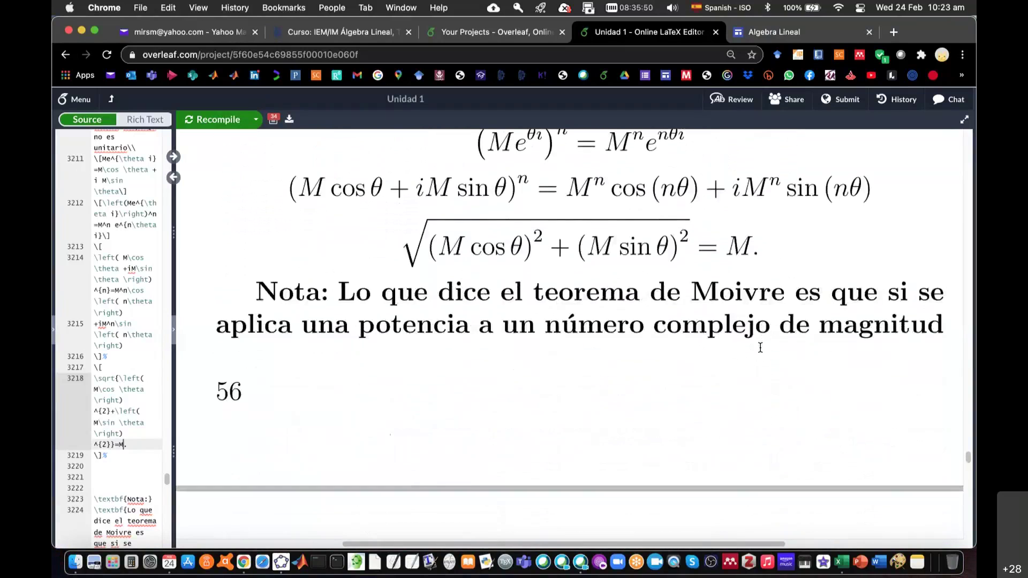
{"action": "scroll", "coordinate": [760, 348], "scroll_direction": "down", "scroll_amount": 1}
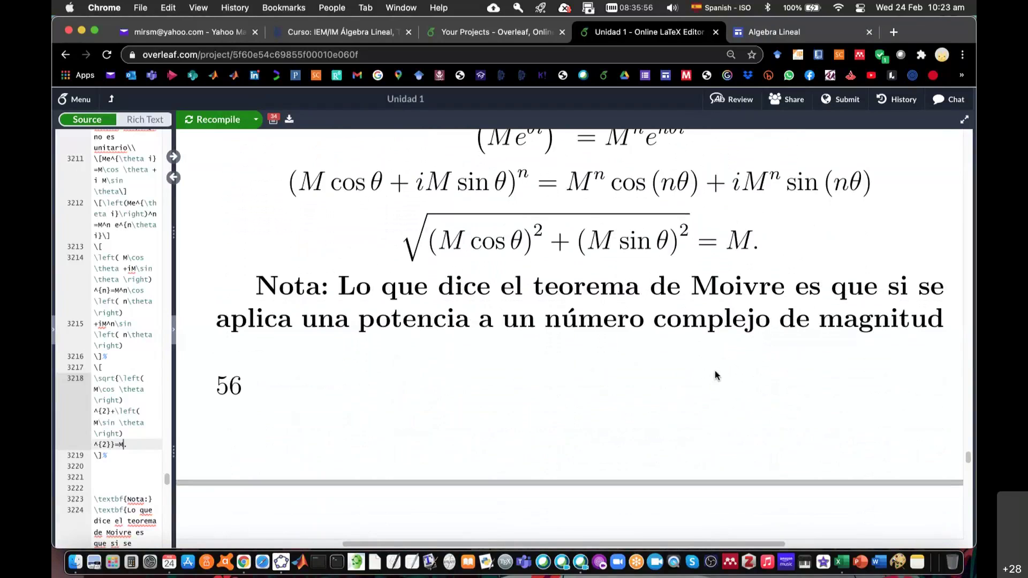
{"action": "scroll", "coordinate": [715, 370], "scroll_direction": "down", "scroll_amount": 5}
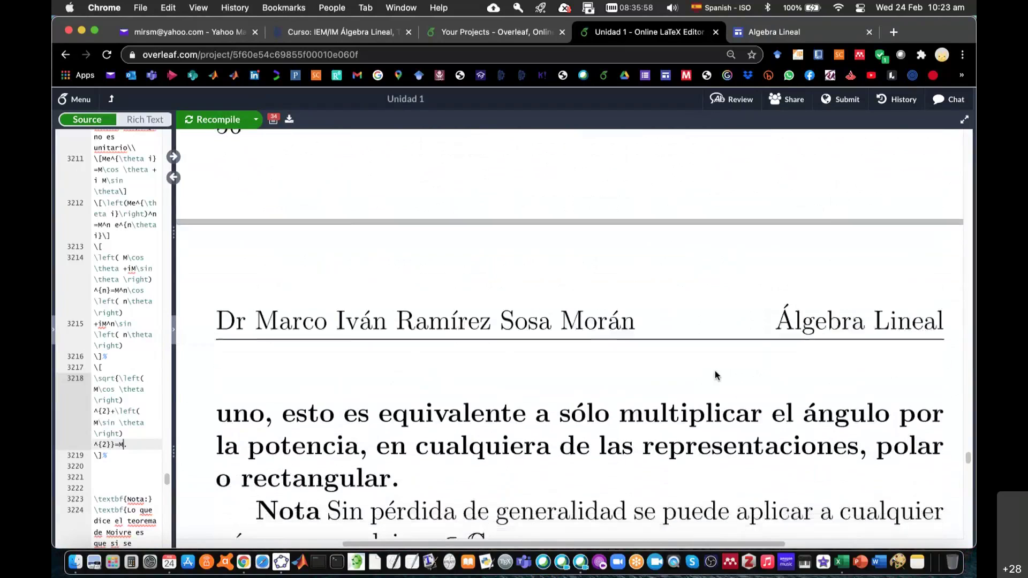
{"action": "scroll", "coordinate": [714, 370], "scroll_direction": "down", "scroll_amount": 1}
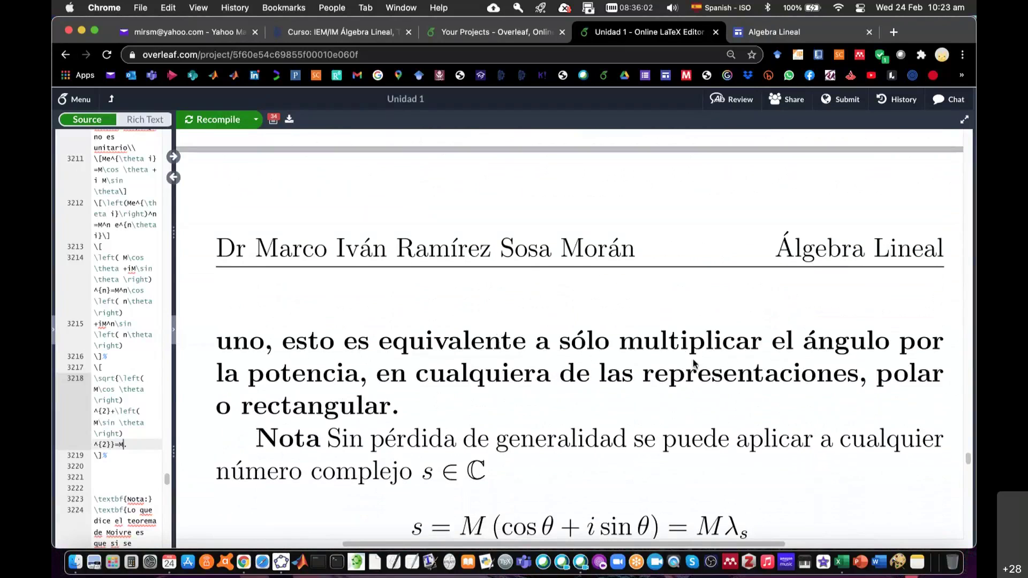
{"action": "scroll", "coordinate": [802, 352], "scroll_direction": "down", "scroll_amount": 1}
{"action": "scroll", "coordinate": [639, 342], "scroll_direction": "down", "scroll_amount": 1}
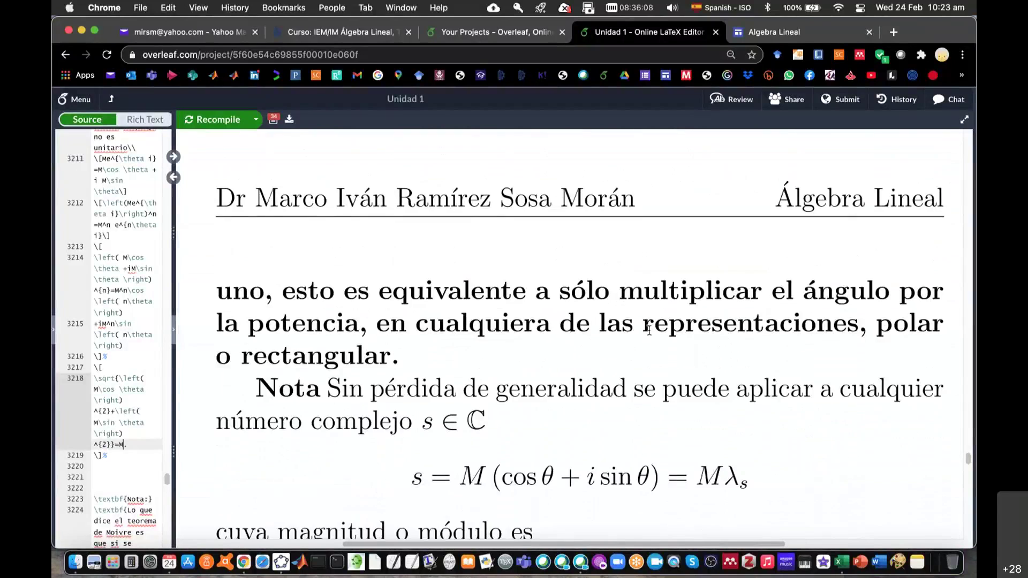
{"action": "scroll", "coordinate": [649, 329], "scroll_direction": "down", "scroll_amount": 3}
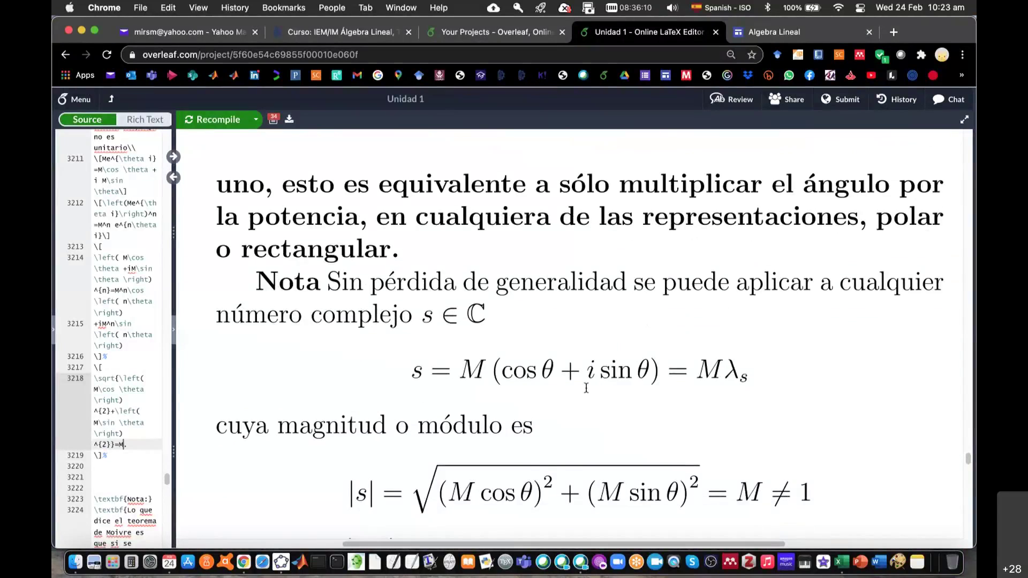
{"action": "scroll", "coordinate": [586, 387], "scroll_direction": "down", "scroll_amount": 1}
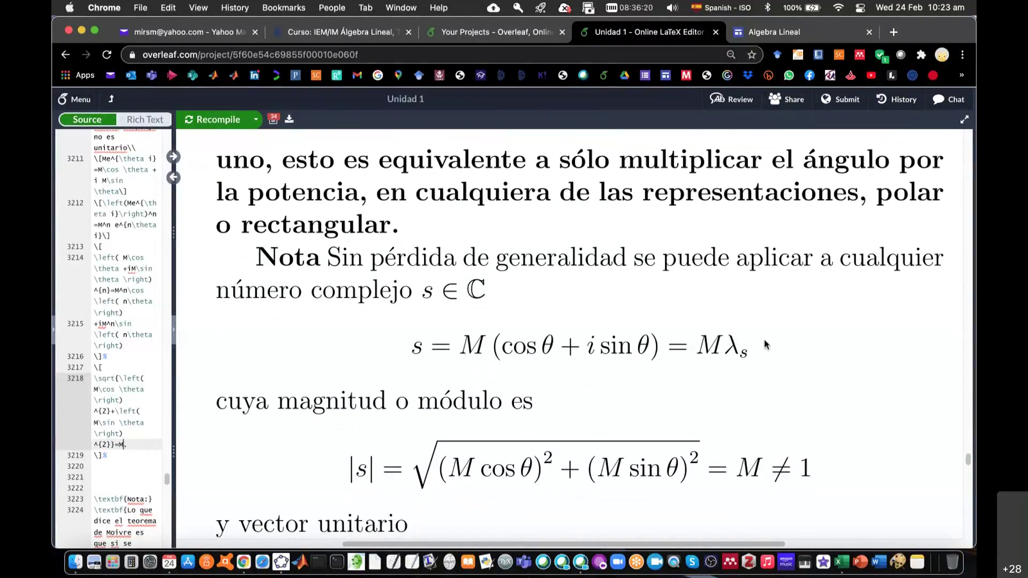
{"action": "scroll", "coordinate": [739, 428], "scroll_direction": "down", "scroll_amount": 3}
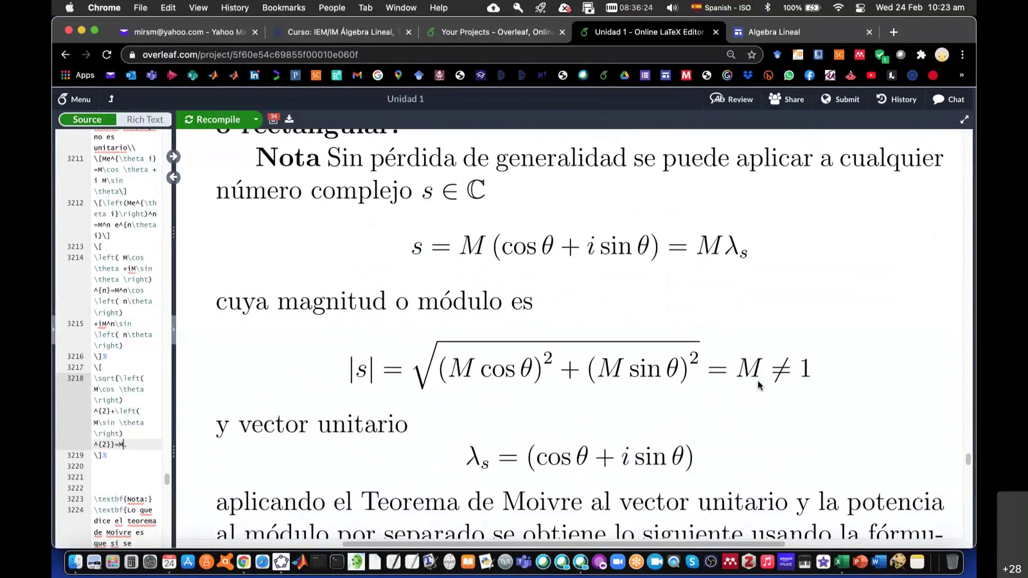
{"action": "scroll", "coordinate": [769, 419], "scroll_direction": "down", "scroll_amount": 2}
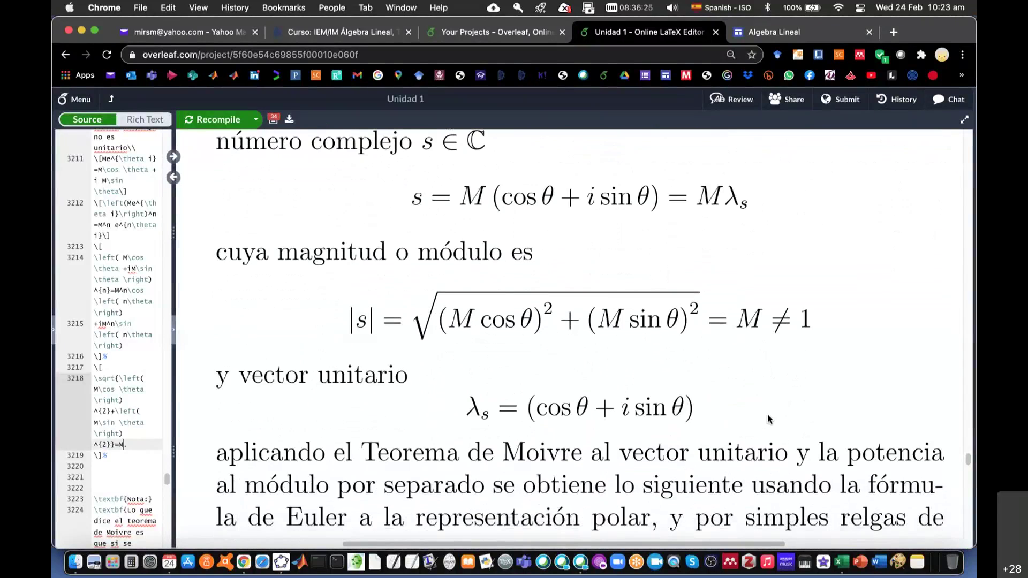
{"action": "scroll", "coordinate": [769, 419], "scroll_direction": "down", "scroll_amount": 2}
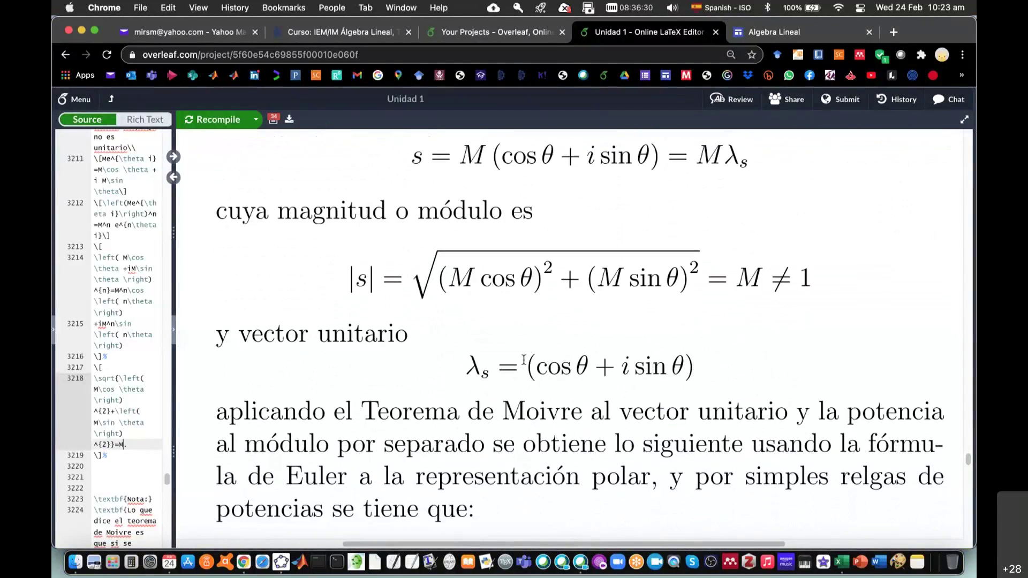
{"action": "scroll", "coordinate": [689, 368], "scroll_direction": "down", "scroll_amount": 6}
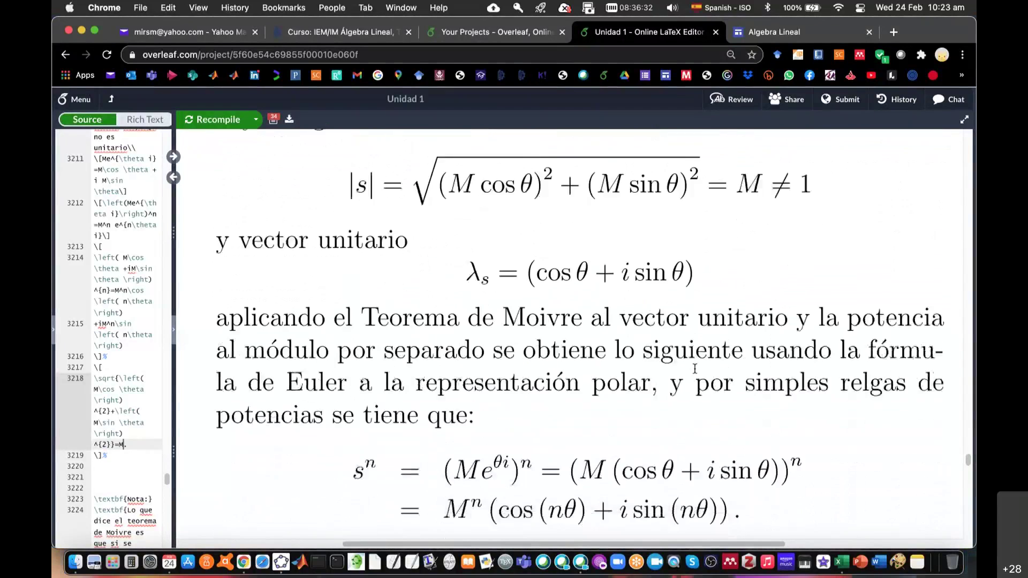
{"action": "scroll", "coordinate": [695, 373], "scroll_direction": "down", "scroll_amount": 1}
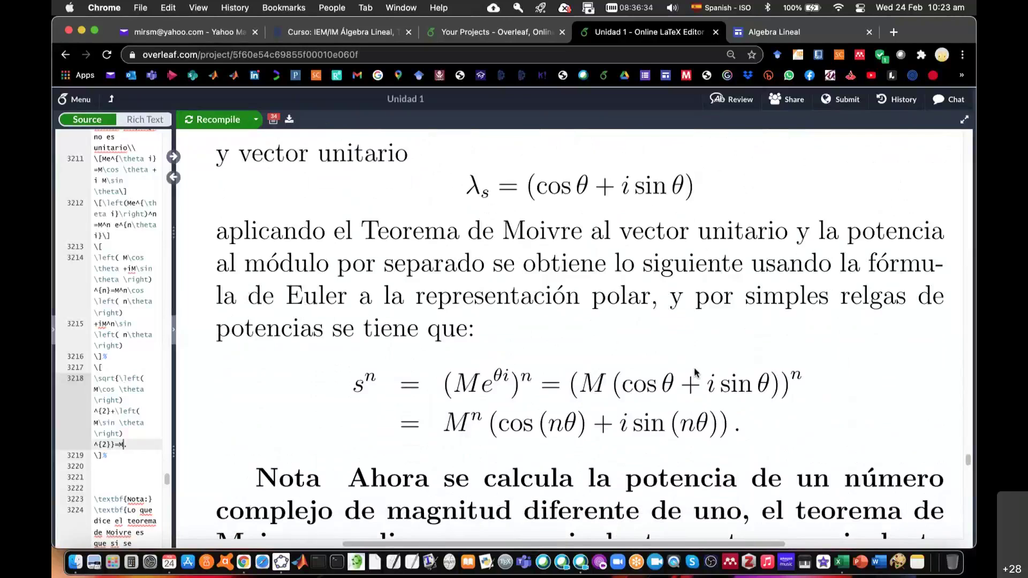
{"action": "scroll", "coordinate": [696, 372], "scroll_direction": "down", "scroll_amount": 1}
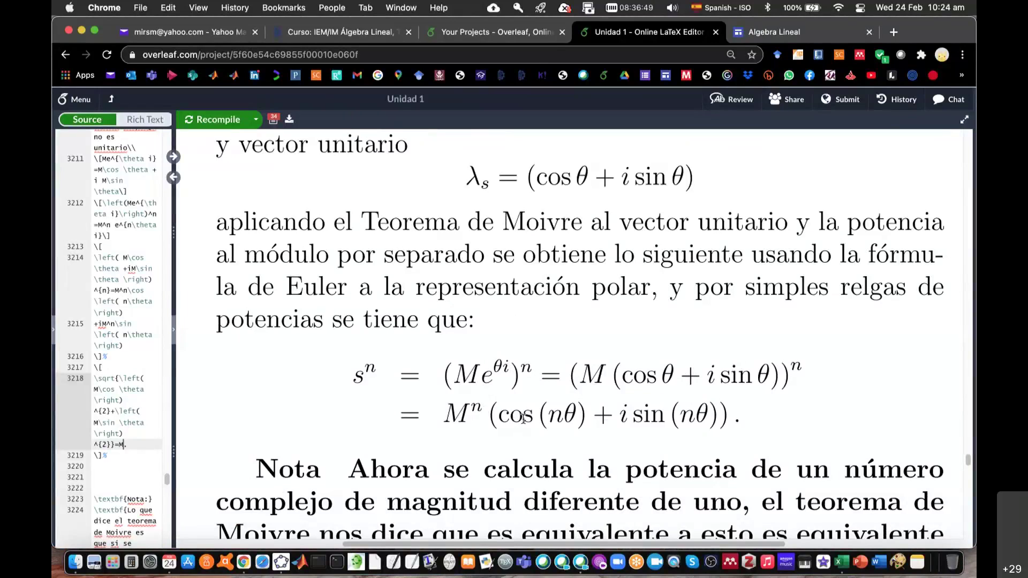
{"action": "scroll", "coordinate": [599, 461], "scroll_direction": "down", "scroll_amount": 3}
{"action": "scroll", "coordinate": [622, 479], "scroll_direction": "down", "scroll_amount": 3}
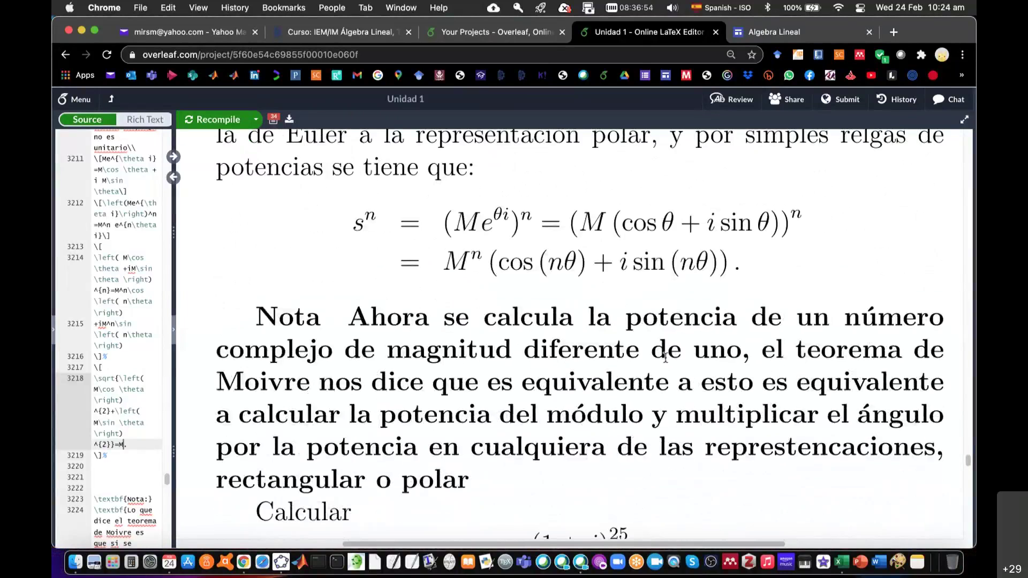
{"action": "scroll", "coordinate": [602, 436], "scroll_direction": "down", "scroll_amount": 3}
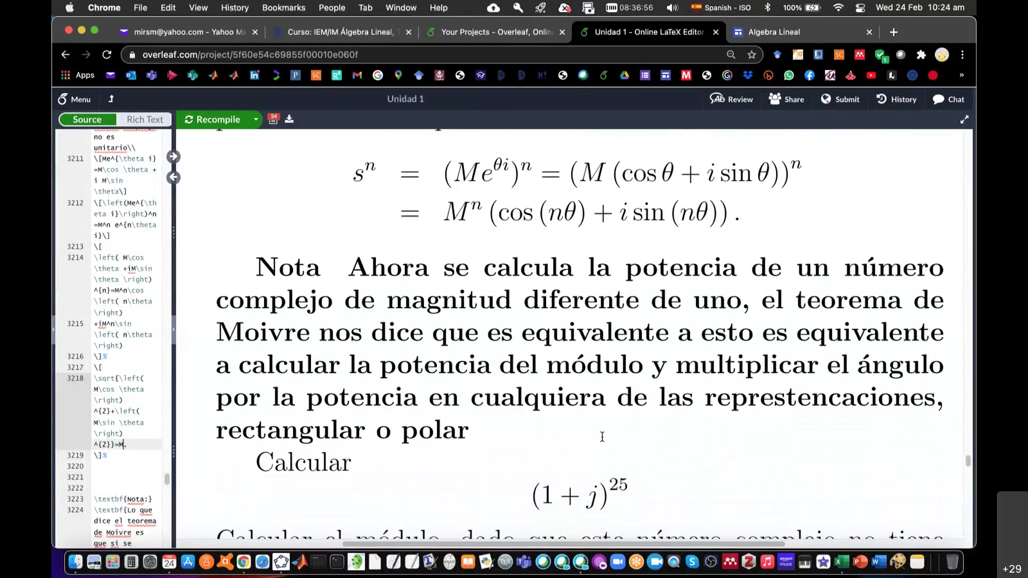
{"action": "scroll", "coordinate": [602, 437], "scroll_direction": "down", "scroll_amount": 2}
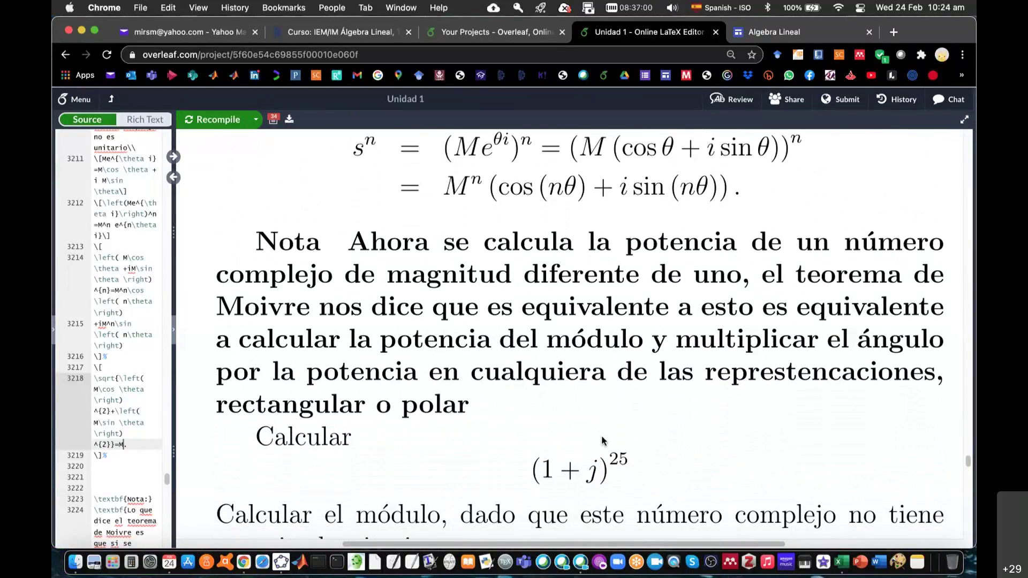
Step: Delete the duplicated words "equivalente" and "a esto es" from the Nota and recompile
{"action": "double_click", "coordinate": [675, 314]}
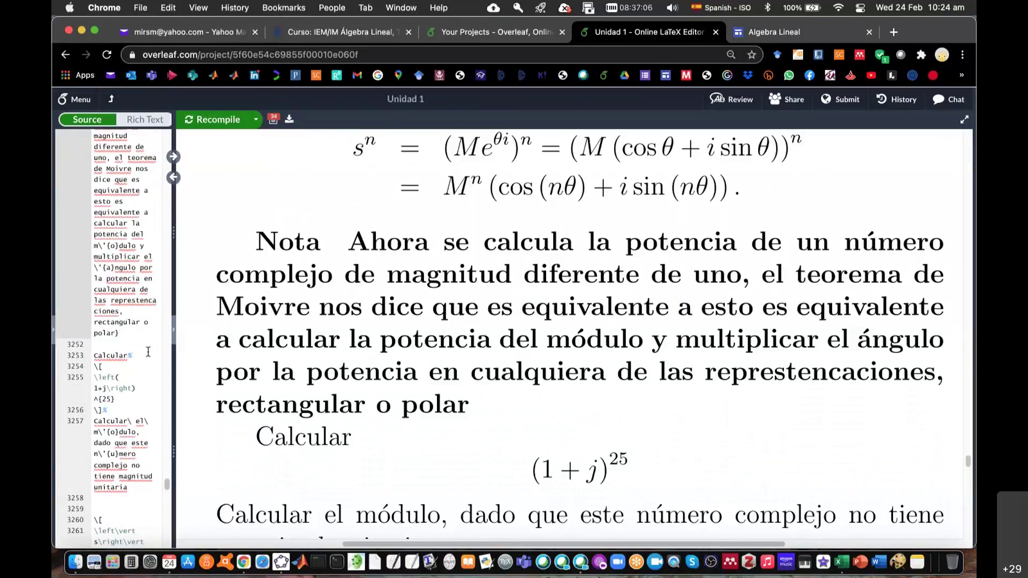
{"action": "scroll", "coordinate": [140, 315], "scroll_direction": "up", "scroll_amount": 1}
{"action": "left_click_drag", "start_coordinate": [142, 206], "coordinate": [143, 216]}
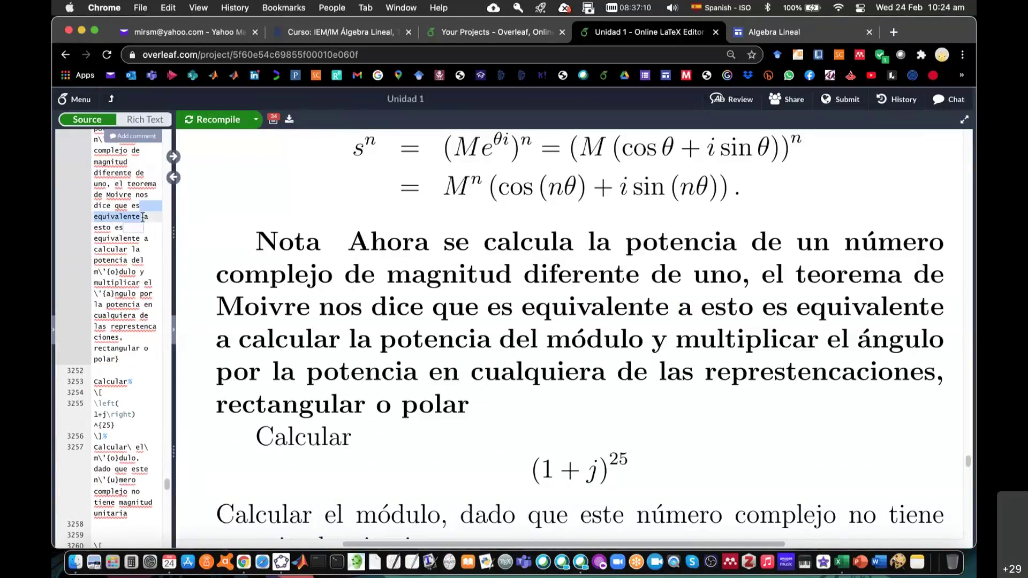
{"action": "key", "text": "BackSpace"}
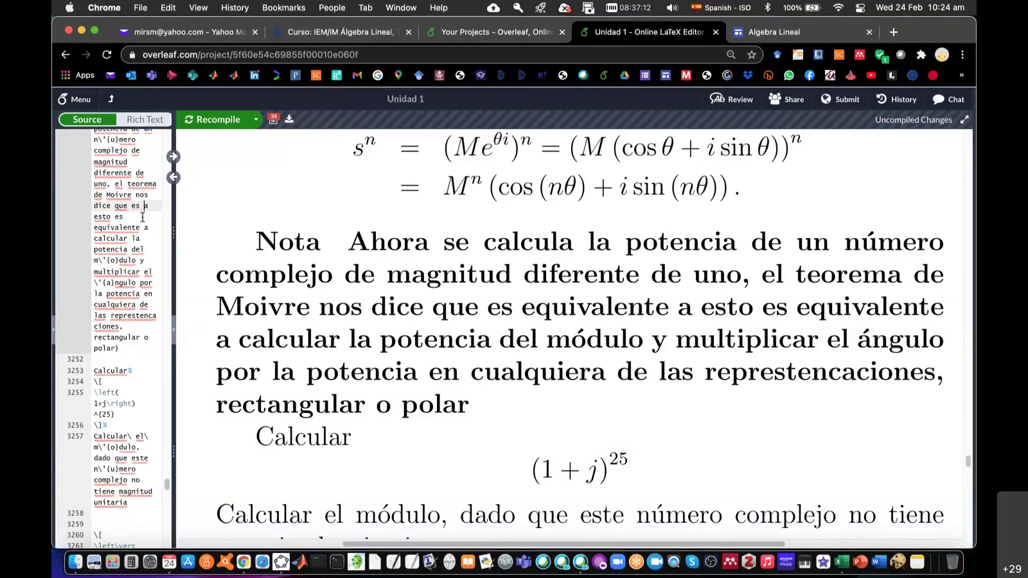
{"action": "left_click_drag", "start_coordinate": [147, 206], "coordinate": [143, 217]}
{"action": "key", "text": "BackSpace"}
{"action": "key", "text": "super+s"}
{"action": "key", "text": "BackSpace"}
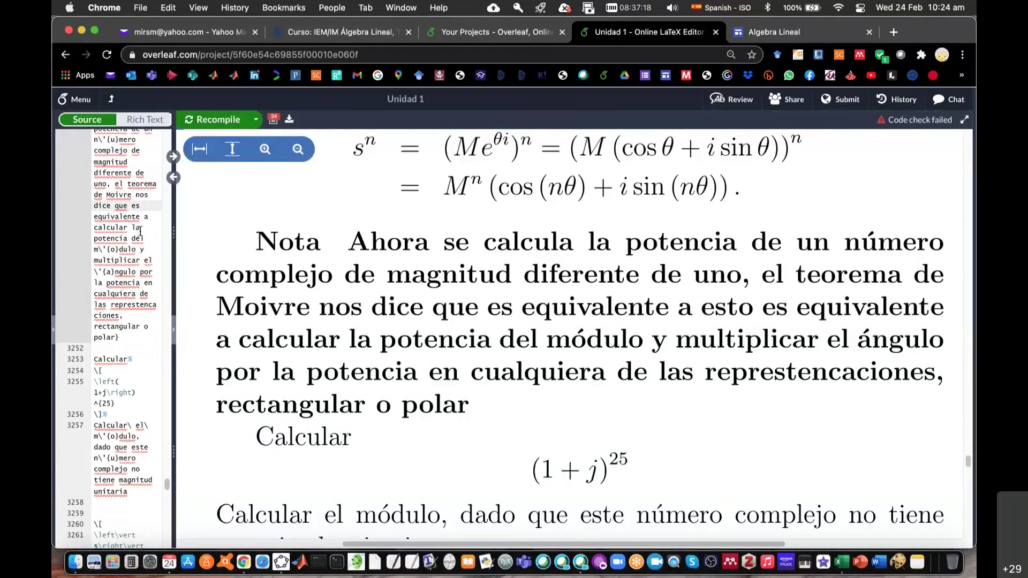
{"action": "key", "text": "BackSpace"}
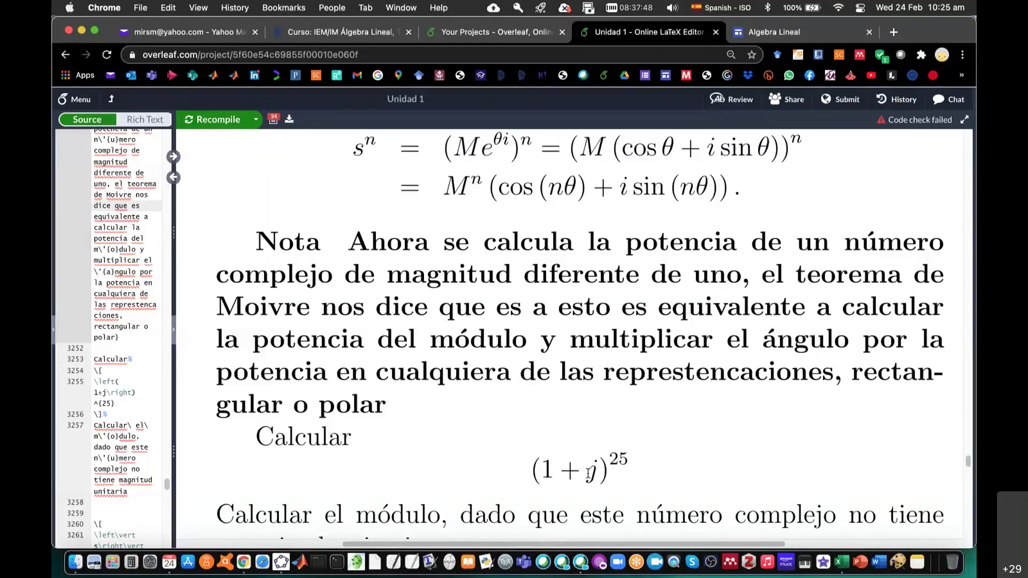
{"action": "scroll", "coordinate": [725, 485], "scroll_direction": "down", "scroll_amount": 2}
{"action": "scroll", "coordinate": [725, 485], "scroll_direction": "down", "scroll_amount": 1}
{"action": "scroll", "coordinate": [724, 485], "scroll_direction": "down", "scroll_amount": 1}
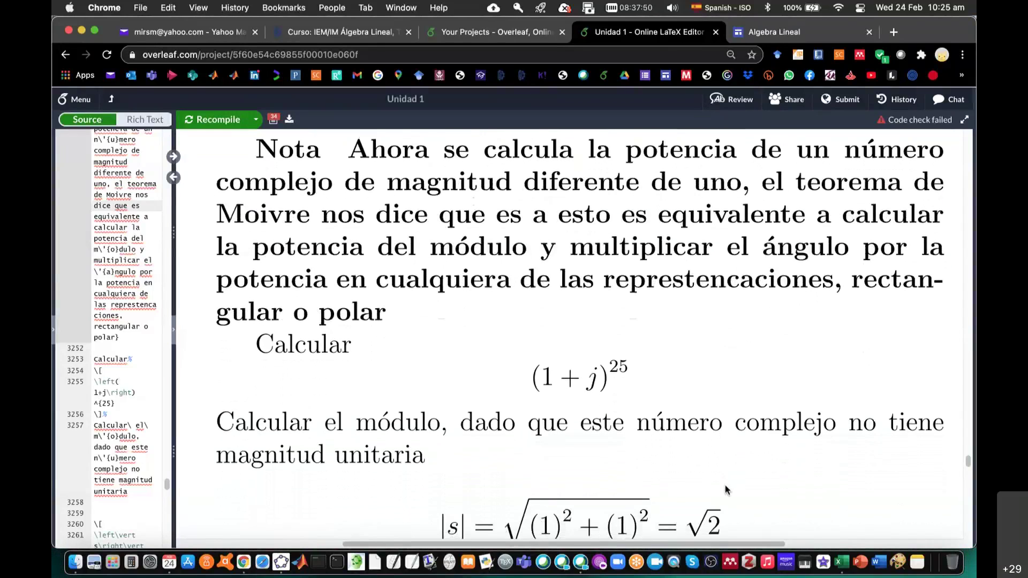
{"action": "scroll", "coordinate": [725, 485], "scroll_direction": "down", "scroll_amount": 1}
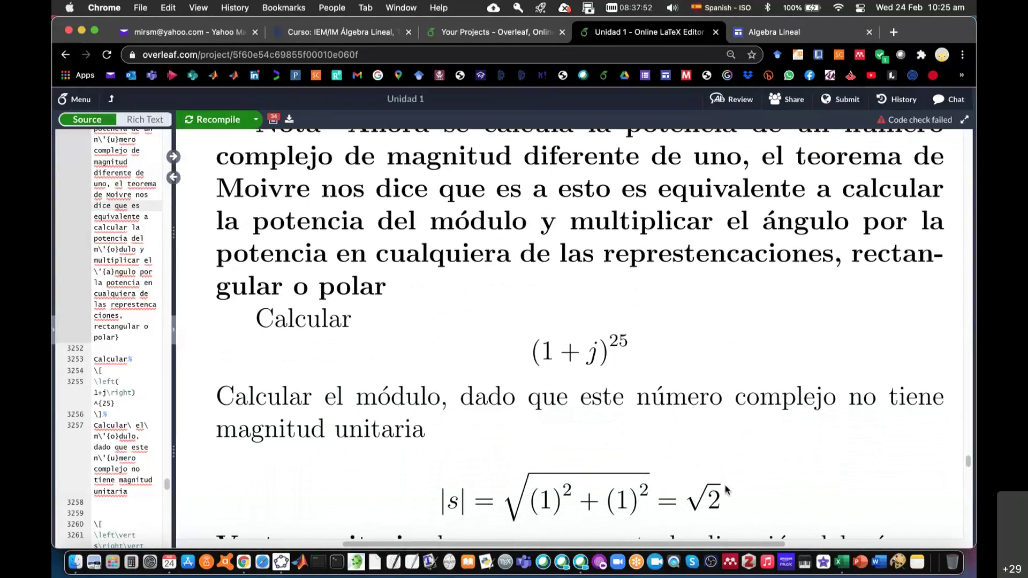
{"action": "scroll", "coordinate": [725, 489], "scroll_direction": "up", "scroll_amount": 1}
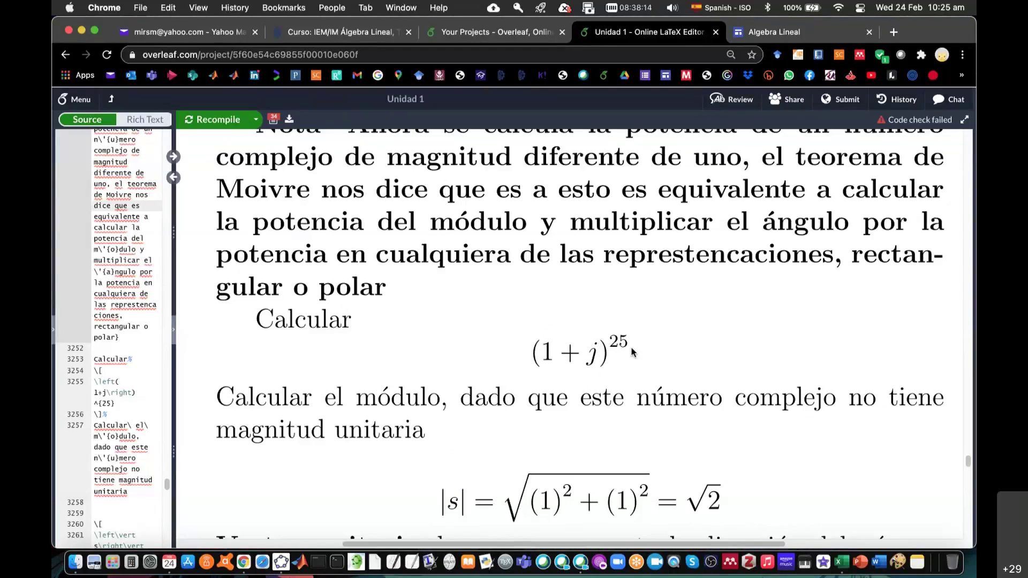
{"action": "scroll", "coordinate": [634, 400], "scroll_direction": "down", "scroll_amount": 5}
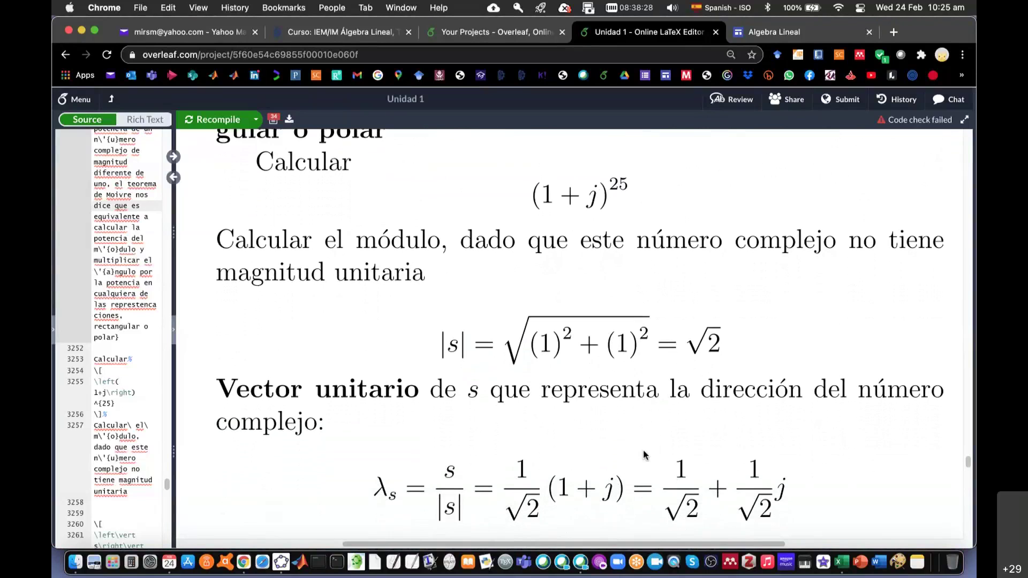
{"action": "scroll", "coordinate": [644, 454], "scroll_direction": "down", "scroll_amount": 1}
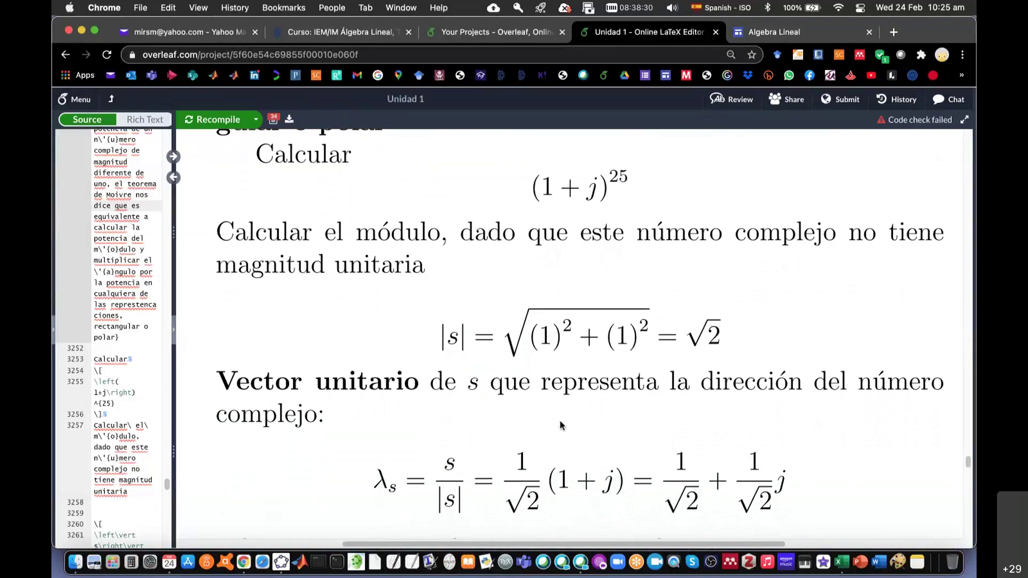
Step: In GeoGebra, draw vector v from A to F(1.06, 1.27) on circle d and vector w from A to G(1, 1)
{"action": "left_click", "coordinate": [279, 562]}
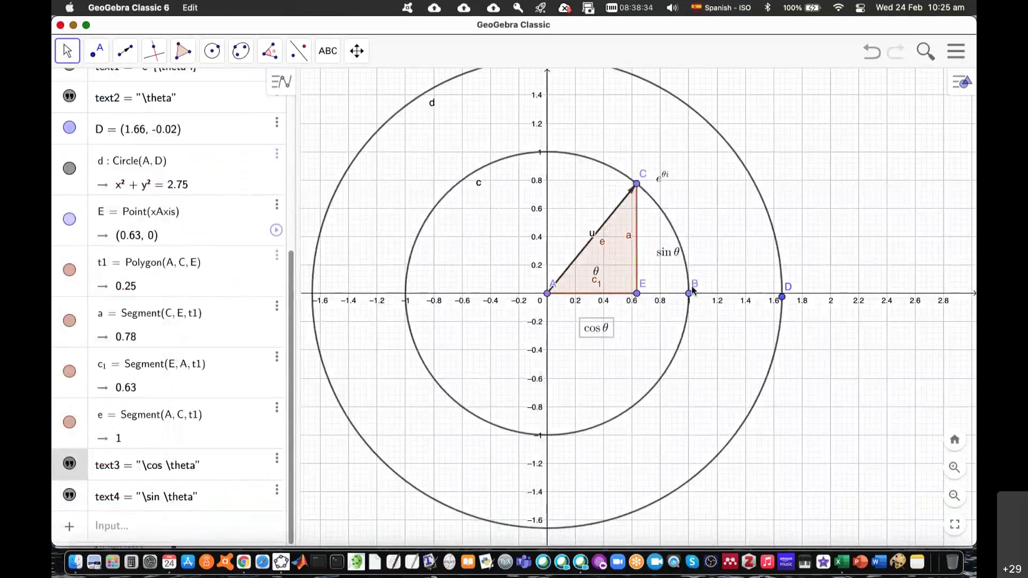
{"action": "left_click", "coordinate": [125, 51]}
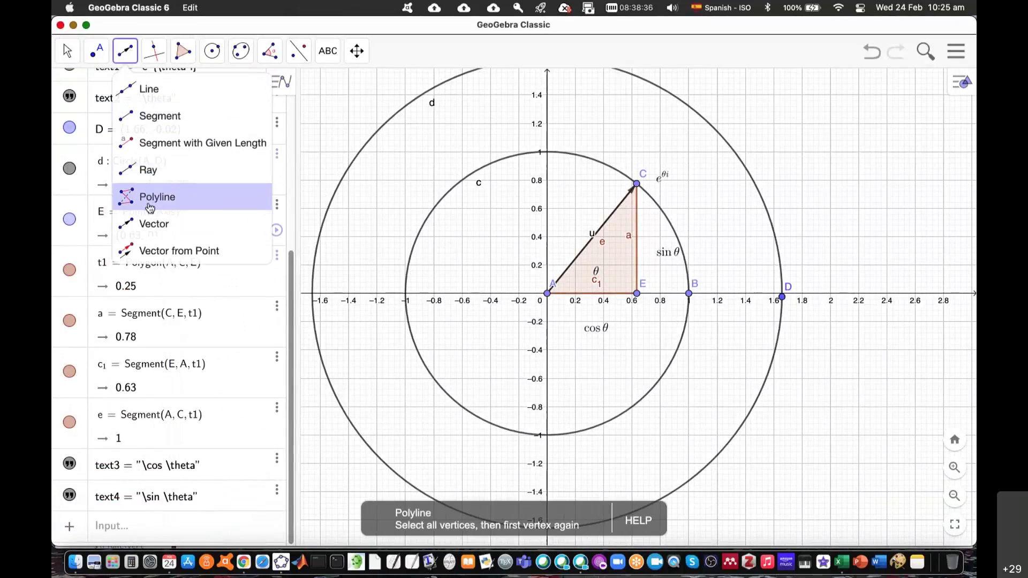
{"action": "left_click", "coordinate": [547, 294]}
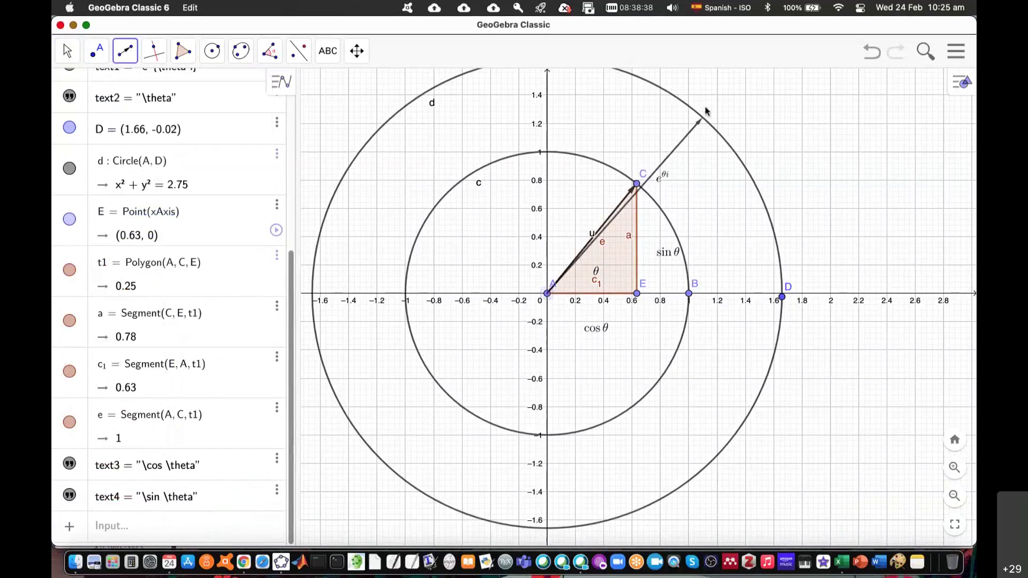
{"action": "left_click", "coordinate": [697, 113]}
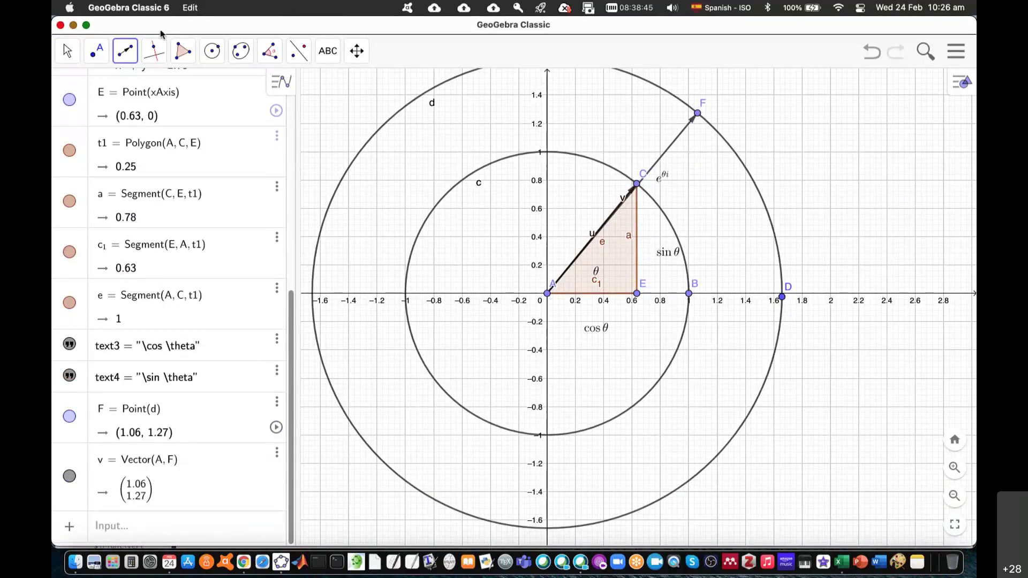
{"action": "left_click", "coordinate": [125, 52]}
{"action": "left_click", "coordinate": [155, 224]}
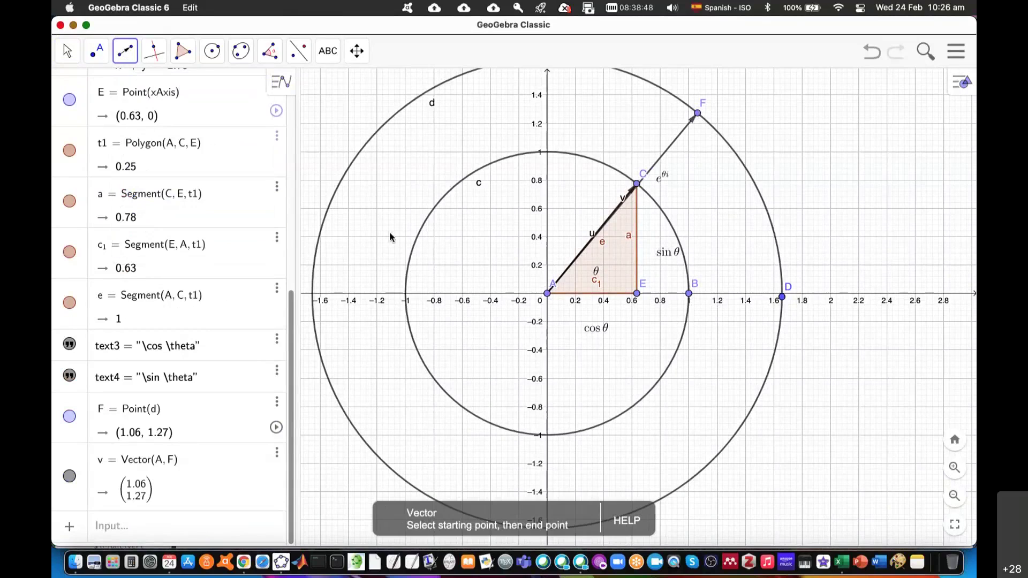
{"action": "left_click", "coordinate": [551, 289]}
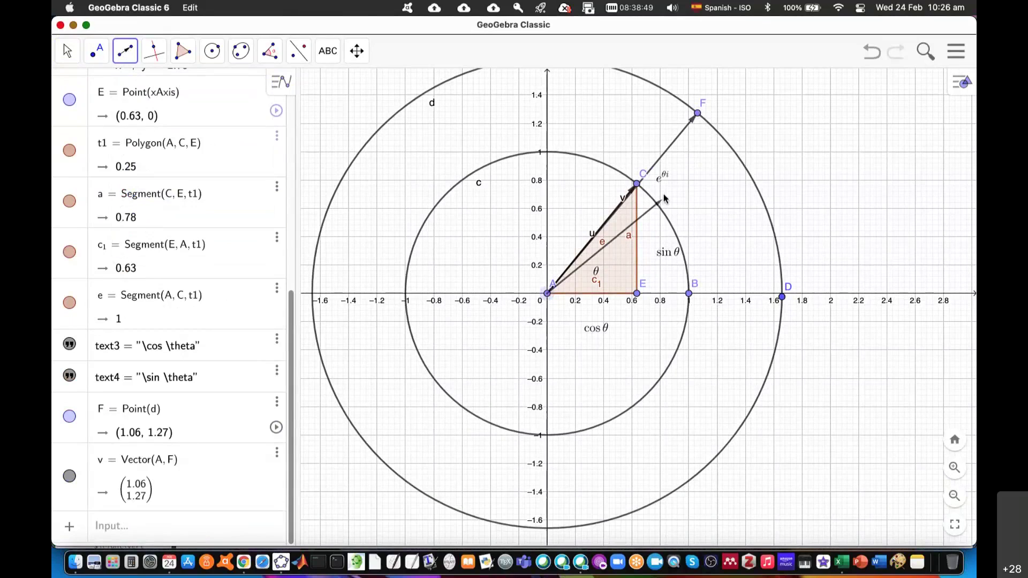
{"action": "left_click", "coordinate": [688, 152]}
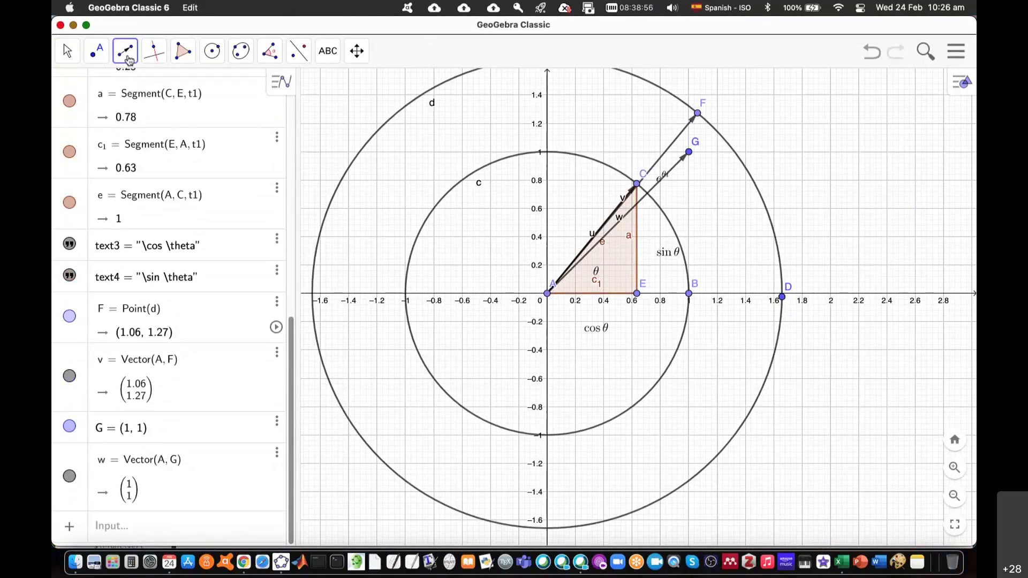
Step: Draw vector b from A to H(0.71, 0.71) on w, then minimize GeoGebra
{"action": "left_click", "coordinate": [127, 53]}
{"action": "left_click", "coordinate": [139, 236]}
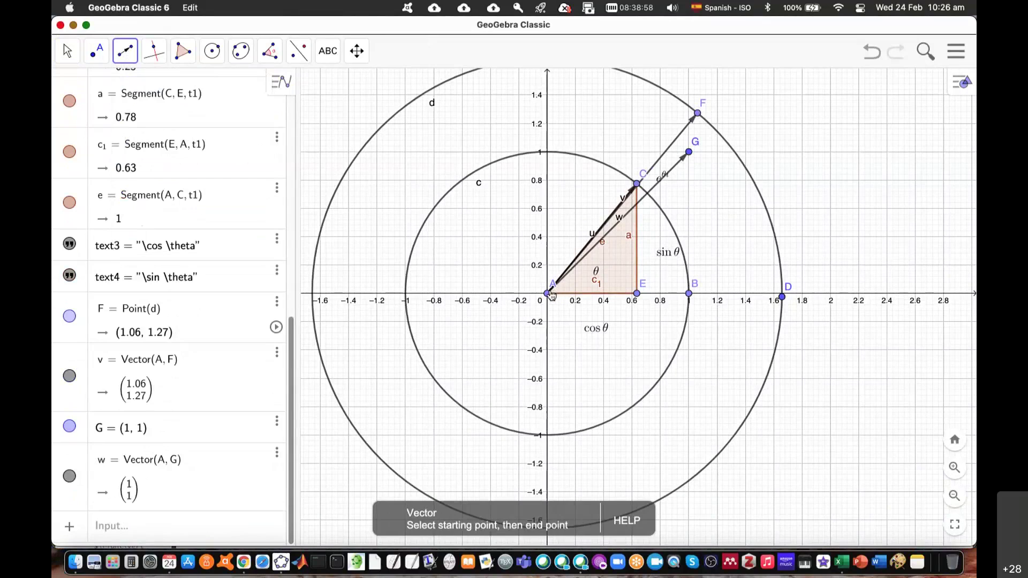
{"action": "left_click", "coordinate": [548, 294]}
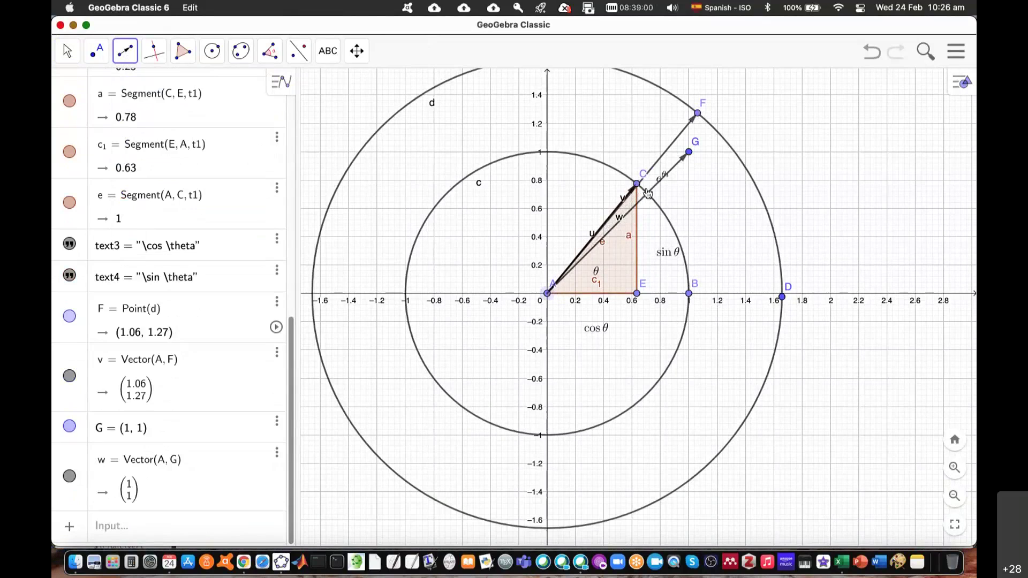
{"action": "left_click", "coordinate": [647, 193]}
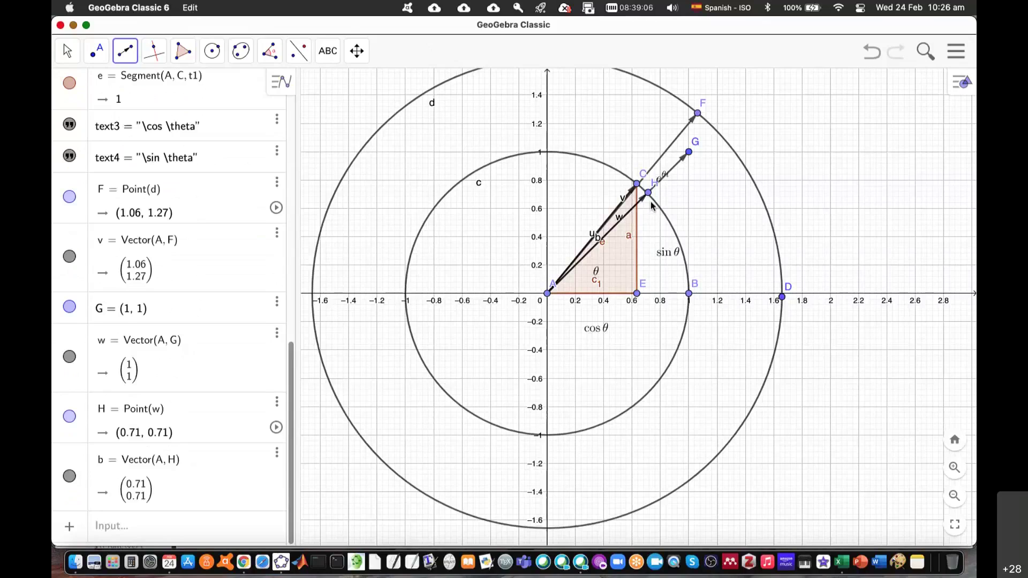
{"action": "left_click", "coordinate": [72, 25]}
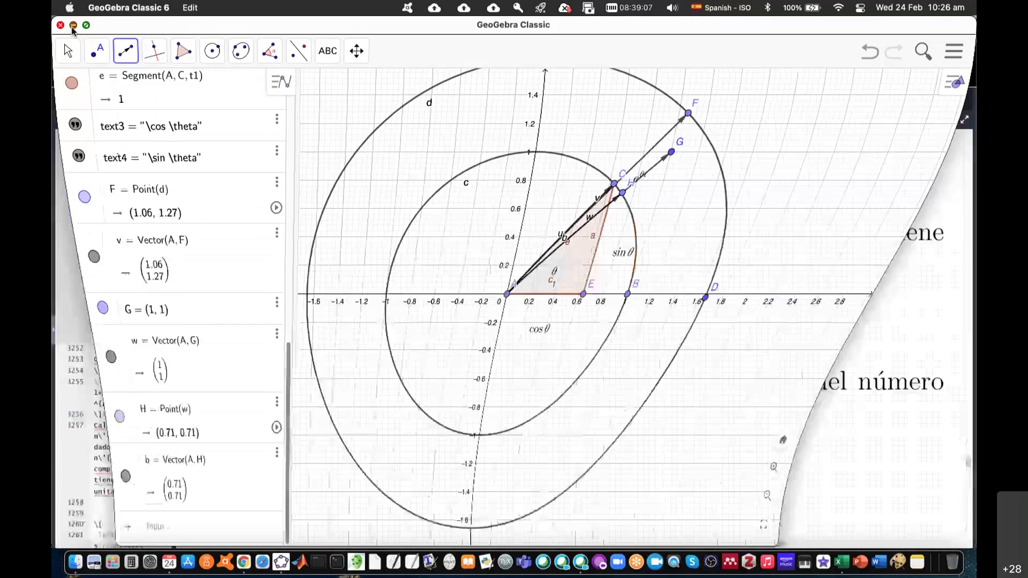
{"action": "scroll", "coordinate": [617, 393], "scroll_direction": "down", "scroll_amount": 1}
{"action": "scroll", "coordinate": [616, 391], "scroll_direction": "down", "scroll_amount": 1}
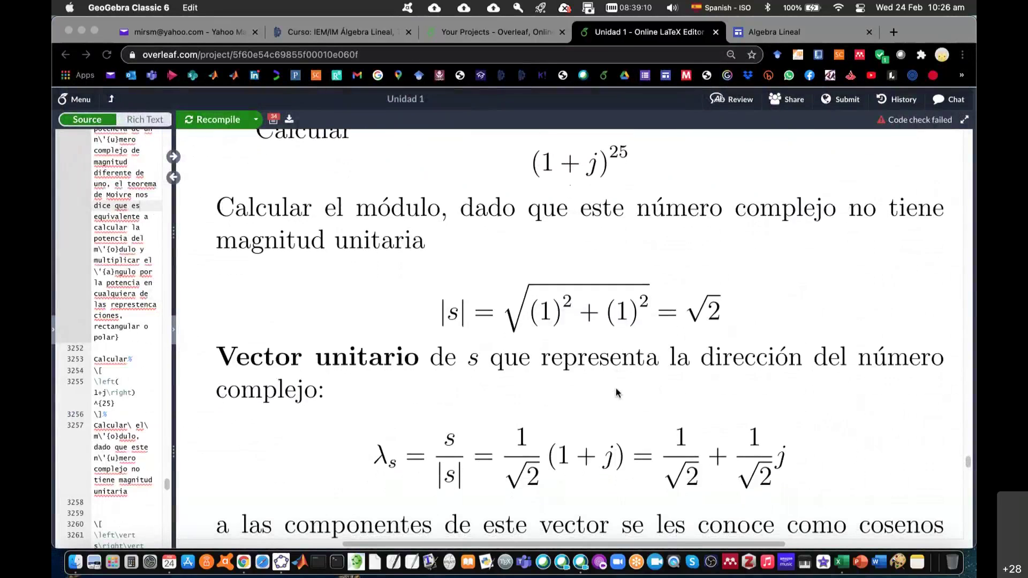
{"action": "scroll", "coordinate": [615, 387], "scroll_direction": "down", "scroll_amount": 3}
{"action": "scroll", "coordinate": [616, 387], "scroll_direction": "down", "scroll_amount": 3}
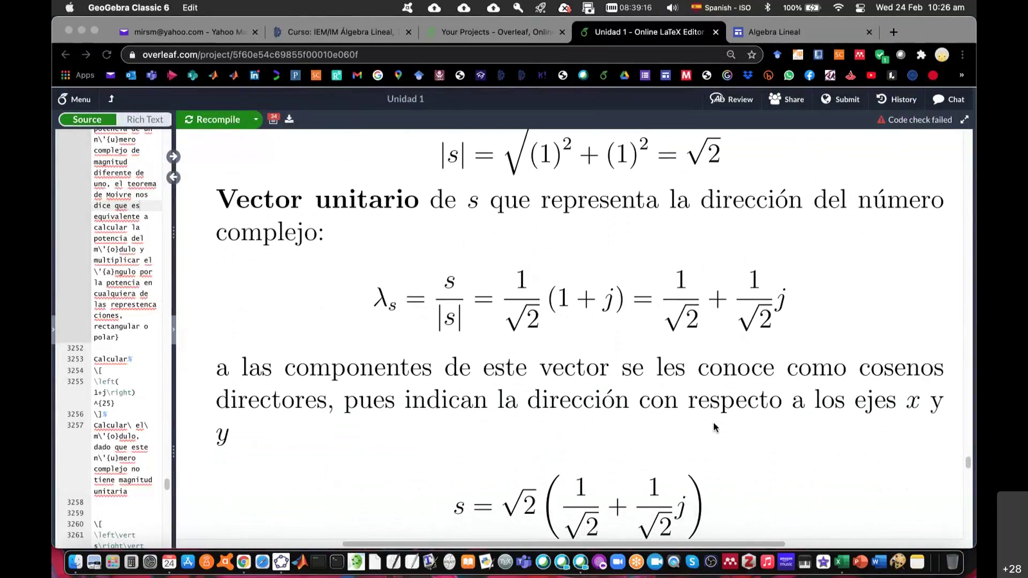
{"action": "scroll", "coordinate": [714, 427], "scroll_direction": "down", "scroll_amount": 1}
{"action": "scroll", "coordinate": [714, 426], "scroll_direction": "down", "scroll_amount": 4}
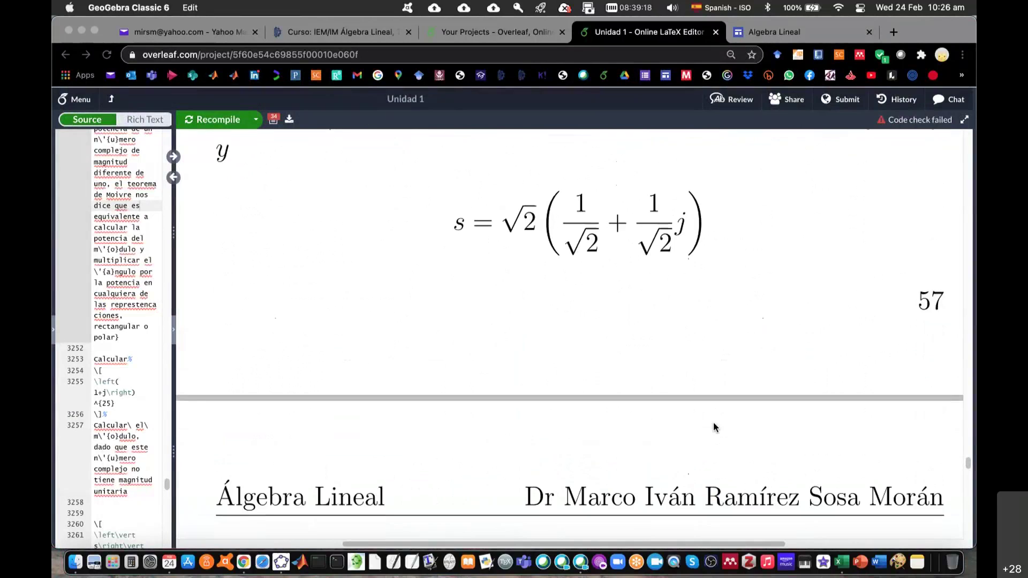
{"action": "scroll", "coordinate": [699, 294], "scroll_direction": "up", "scroll_amount": 1}
{"action": "scroll", "coordinate": [698, 296], "scroll_direction": "up", "scroll_amount": 4}
{"action": "scroll", "coordinate": [698, 296], "scroll_direction": "up", "scroll_amount": 2}
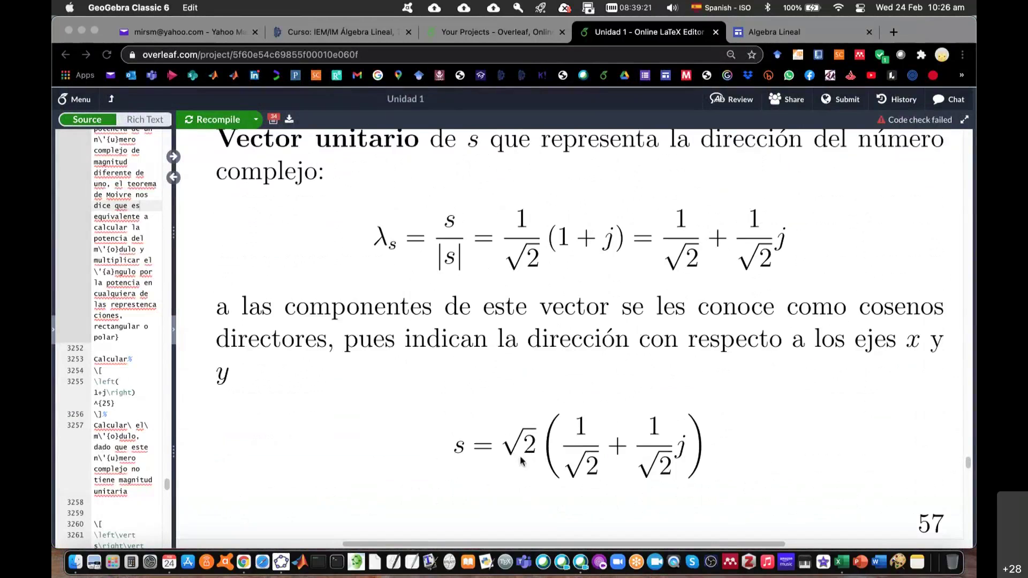
{"action": "scroll", "coordinate": [664, 471], "scroll_direction": "down", "scroll_amount": 2}
{"action": "scroll", "coordinate": [664, 471], "scroll_direction": "down", "scroll_amount": 5}
{"action": "scroll", "coordinate": [664, 471], "scroll_direction": "down", "scroll_amount": 3}
{"action": "scroll", "coordinate": [664, 471], "scroll_direction": "down", "scroll_amount": 1}
{"action": "scroll", "coordinate": [664, 471], "scroll_direction": "down", "scroll_amount": 1}
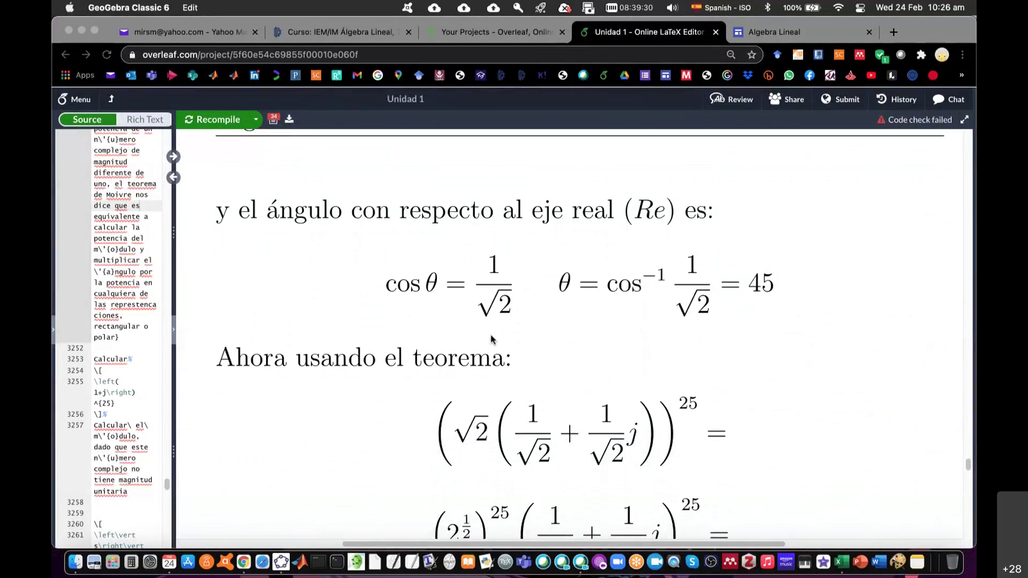
{"action": "scroll", "coordinate": [653, 346], "scroll_direction": "down", "scroll_amount": 1}
{"action": "scroll", "coordinate": [653, 347], "scroll_direction": "down", "scroll_amount": 1}
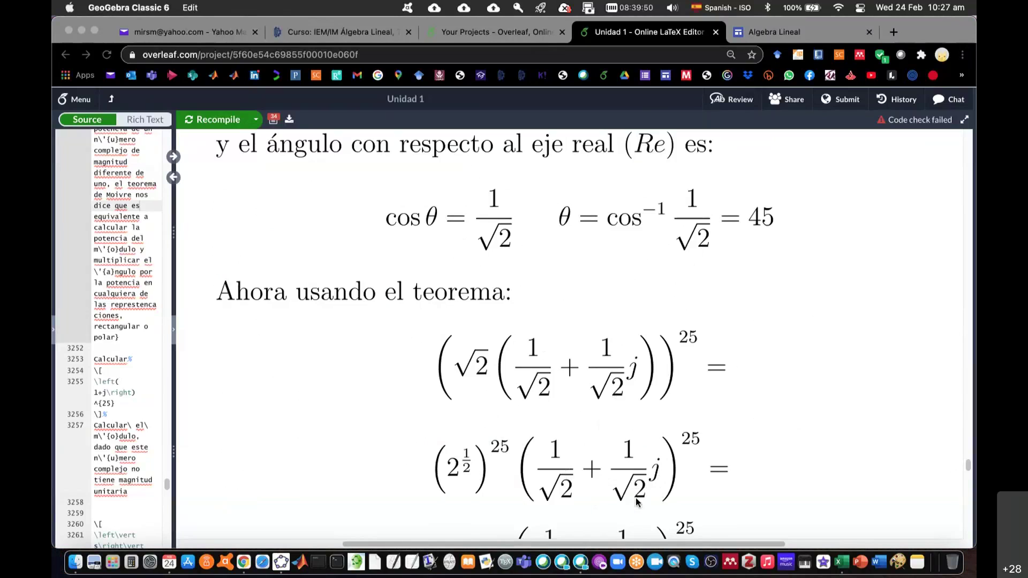
Step: Scroll through the compiled (1+j)^25 example in the PDF preview, then launch Microsoft Excel
{"action": "scroll", "coordinate": [765, 494], "scroll_direction": "down", "scroll_amount": 5}
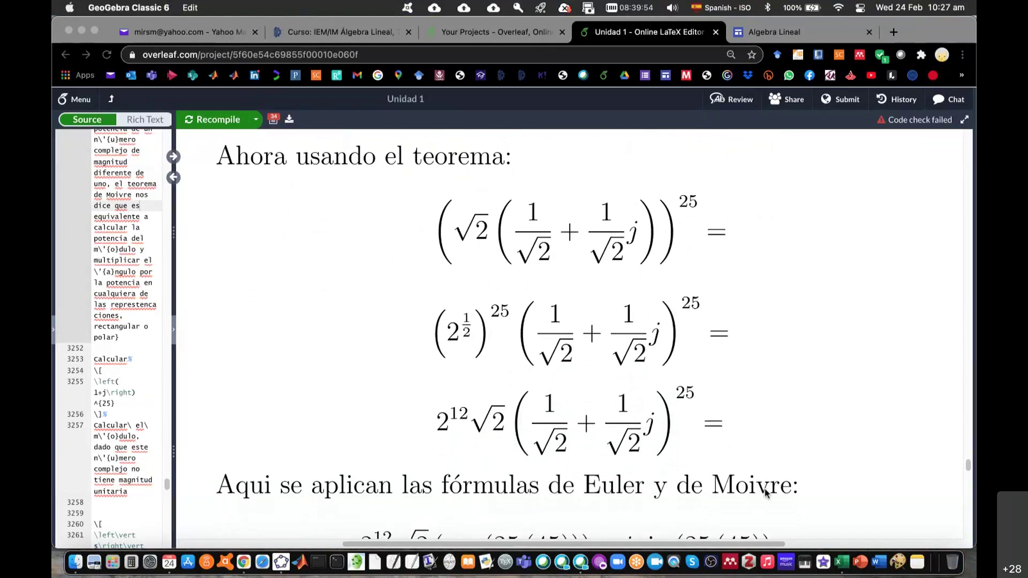
{"action": "scroll", "coordinate": [764, 493], "scroll_direction": "up", "scroll_amount": 1}
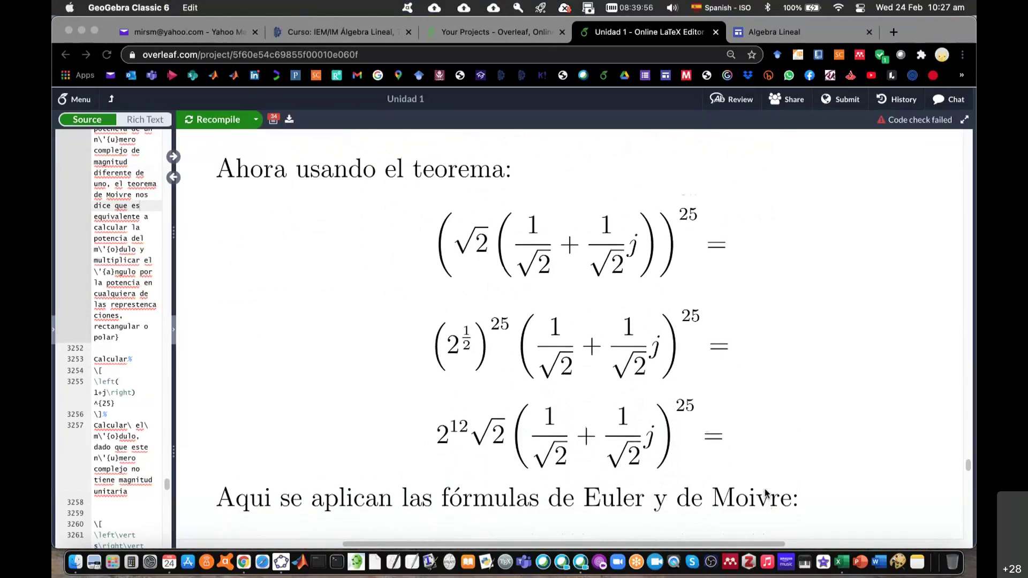
{"action": "scroll", "coordinate": [766, 496], "scroll_direction": "up", "scroll_amount": 6}
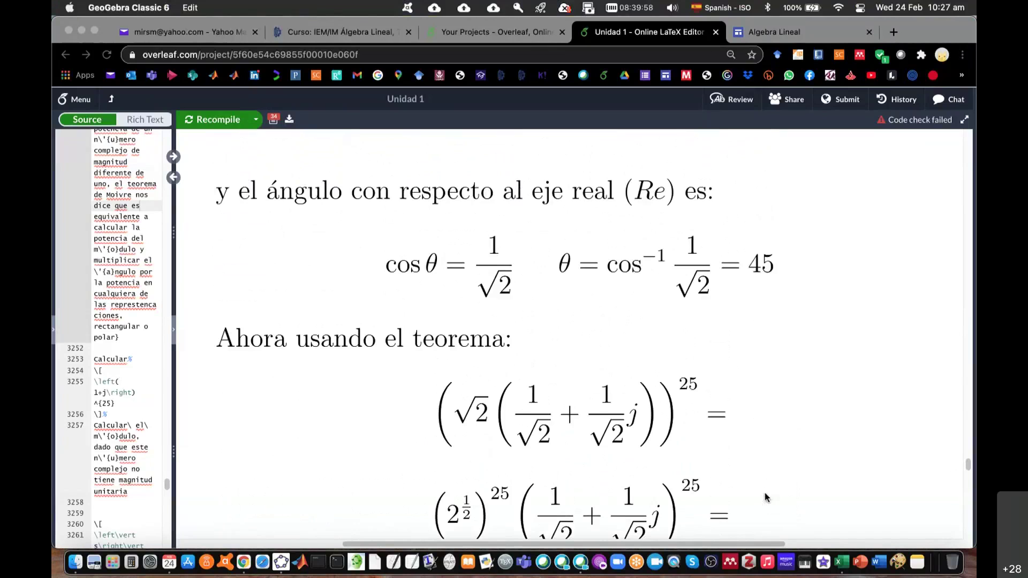
{"action": "scroll", "coordinate": [764, 496], "scroll_direction": "down", "scroll_amount": 1}
{"action": "scroll", "coordinate": [764, 497], "scroll_direction": "down", "scroll_amount": 8}
{"action": "scroll", "coordinate": [764, 496], "scroll_direction": "down", "scroll_amount": 2}
{"action": "scroll", "coordinate": [764, 497], "scroll_direction": "down", "scroll_amount": 1}
{"action": "scroll", "coordinate": [764, 497], "scroll_direction": "down", "scroll_amount": 1}
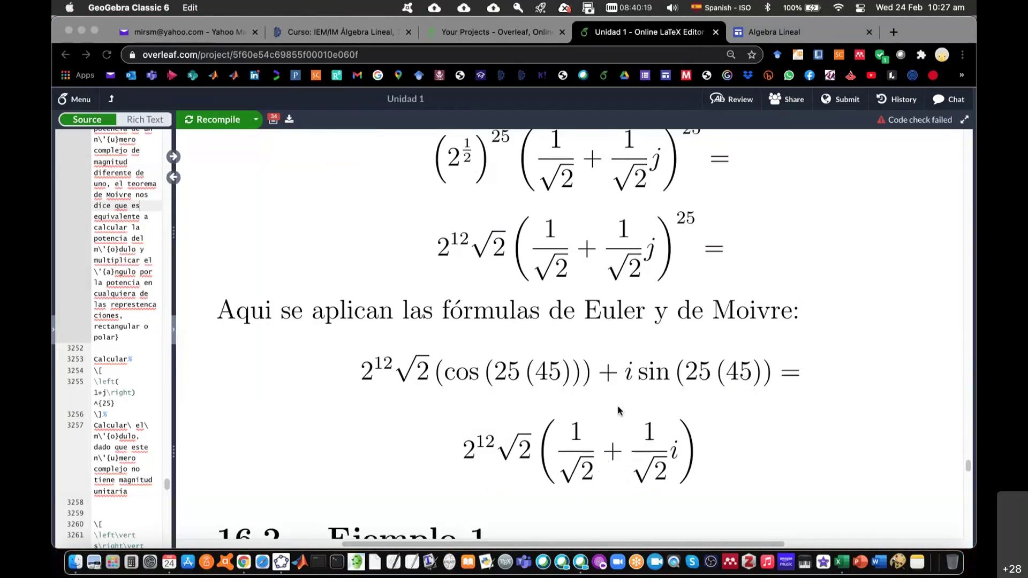
{"action": "scroll", "coordinate": [618, 410], "scroll_direction": "up", "scroll_amount": 5}
{"action": "scroll", "coordinate": [642, 399], "scroll_direction": "up", "scroll_amount": 4}
{"action": "scroll", "coordinate": [668, 388], "scroll_direction": "up", "scroll_amount": 5}
{"action": "scroll", "coordinate": [667, 387], "scroll_direction": "up", "scroll_amount": 3}
{"action": "scroll", "coordinate": [666, 390], "scroll_direction": "up", "scroll_amount": 5}
{"action": "scroll", "coordinate": [666, 390], "scroll_direction": "up", "scroll_amount": 2}
{"action": "scroll", "coordinate": [663, 401], "scroll_direction": "up", "scroll_amount": 2}
{"action": "scroll", "coordinate": [664, 406], "scroll_direction": "up", "scroll_amount": 2}
{"action": "scroll", "coordinate": [664, 406], "scroll_direction": "up", "scroll_amount": 3}
{"action": "scroll", "coordinate": [664, 407], "scroll_direction": "up", "scroll_amount": 3}
{"action": "scroll", "coordinate": [663, 405], "scroll_direction": "up", "scroll_amount": 5}
{"action": "scroll", "coordinate": [664, 405], "scroll_direction": "down", "scroll_amount": 4}
{"action": "scroll", "coordinate": [664, 405], "scroll_direction": "down", "scroll_amount": 1}
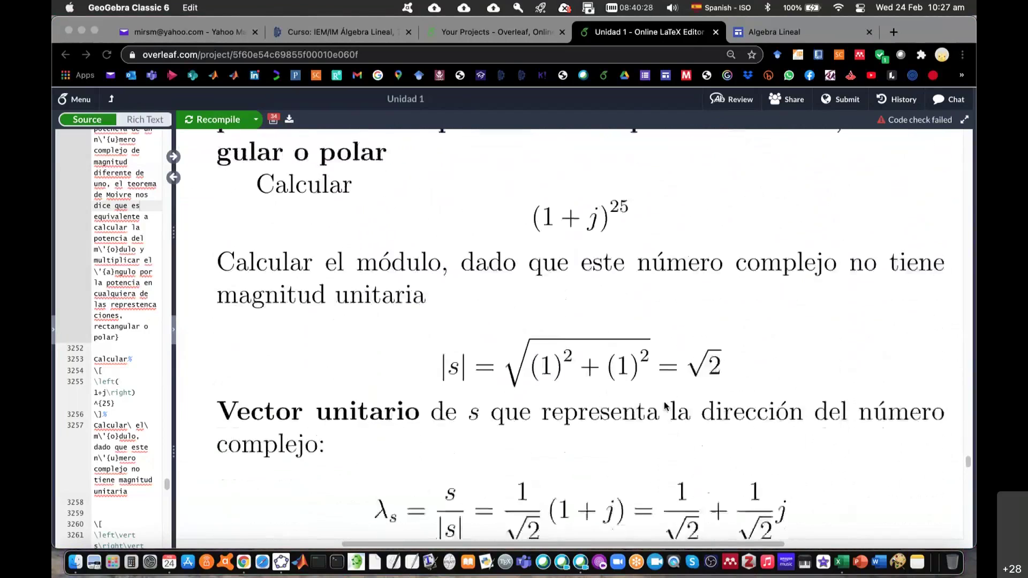
{"action": "scroll", "coordinate": [664, 405], "scroll_direction": "down", "scroll_amount": 2}
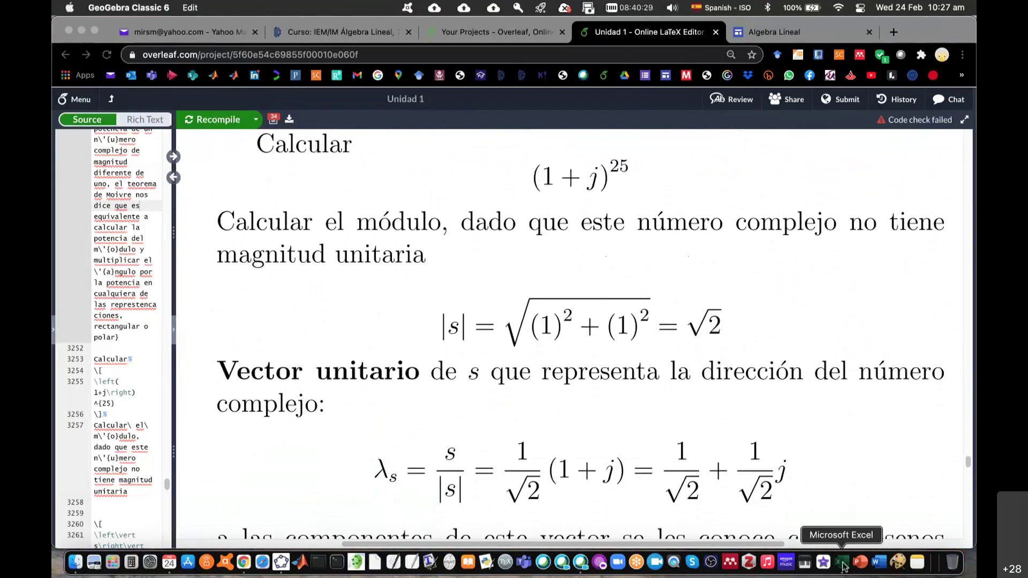
{"action": "left_click", "coordinate": [841, 562]}
Step: Open the UNIDAD1 workbook and add a new worksheet named Moivre
{"action": "scroll", "coordinate": [228, 366], "scroll_direction": "down", "scroll_amount": 1}
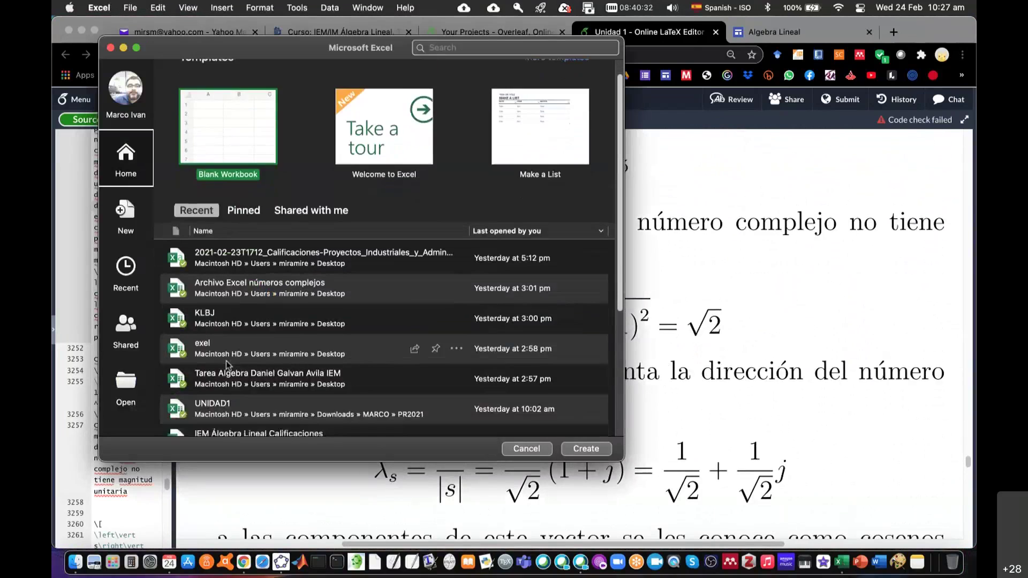
{"action": "scroll", "coordinate": [228, 365], "scroll_direction": "down", "scroll_amount": 2}
{"action": "double_click", "coordinate": [228, 365]}
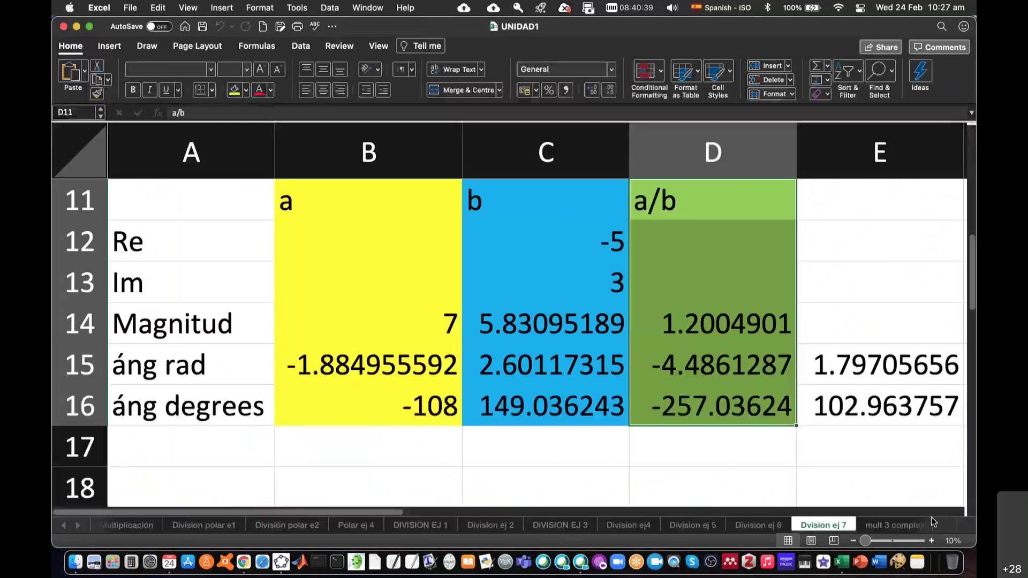
{"action": "left_click", "coordinate": [945, 525]}
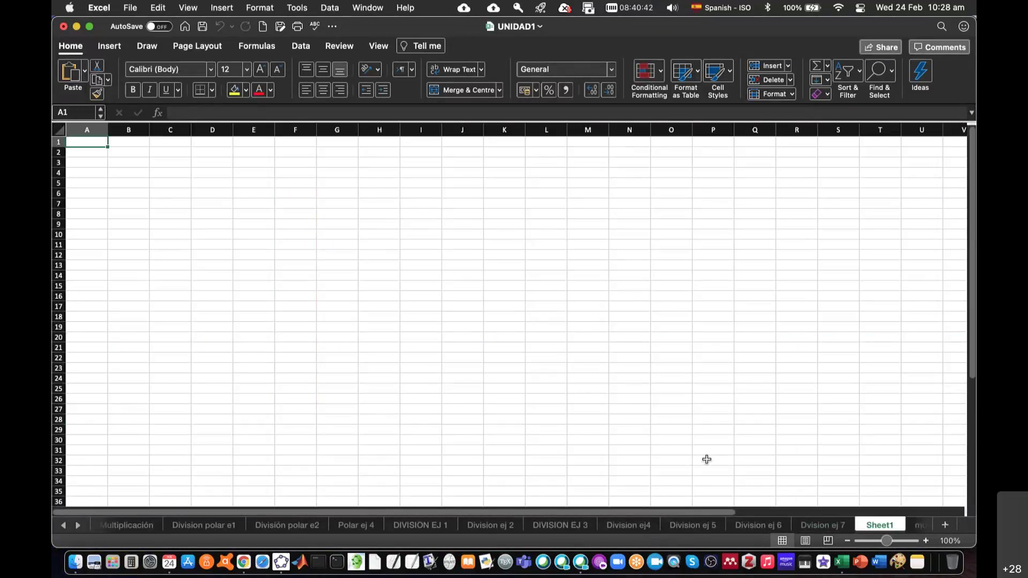
{"action": "double_click", "coordinate": [879, 524]}
{"action": "type", "text": "Mo"}
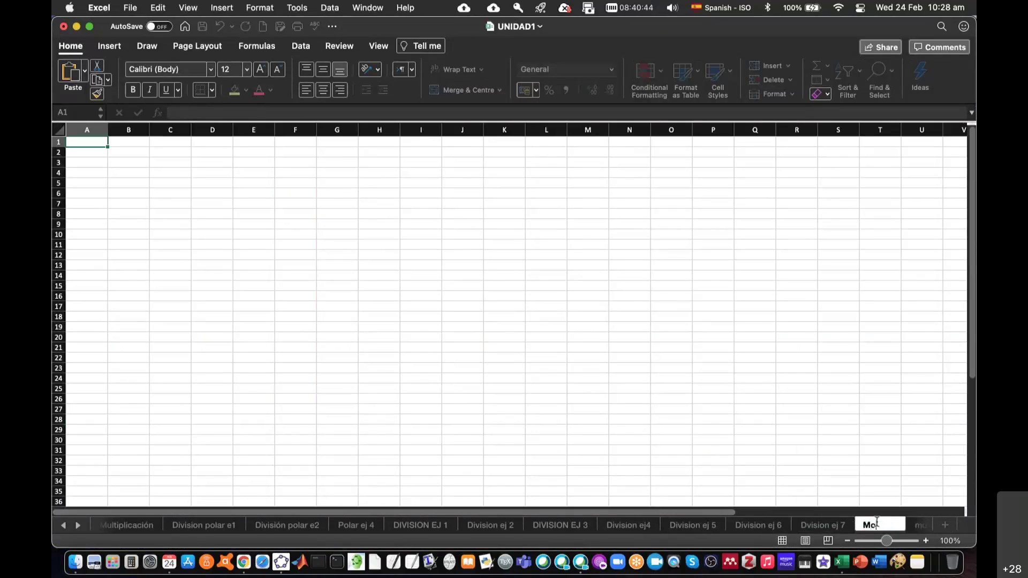
{"action": "key", "text": "Return"}
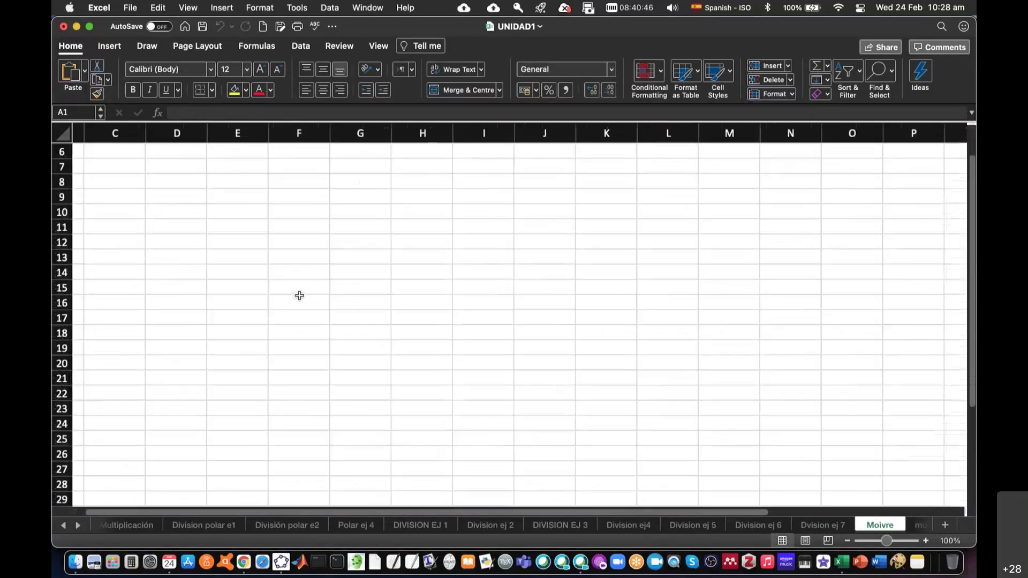
Step: Enter labels a and n in A2:A3 with values ="1+i" and 25 in B2:B3
{"action": "scroll", "coordinate": [298, 294], "scroll_direction": "up", "scroll_amount": 5}
{"action": "scroll", "coordinate": [300, 295], "scroll_direction": "up", "scroll_amount": 5}
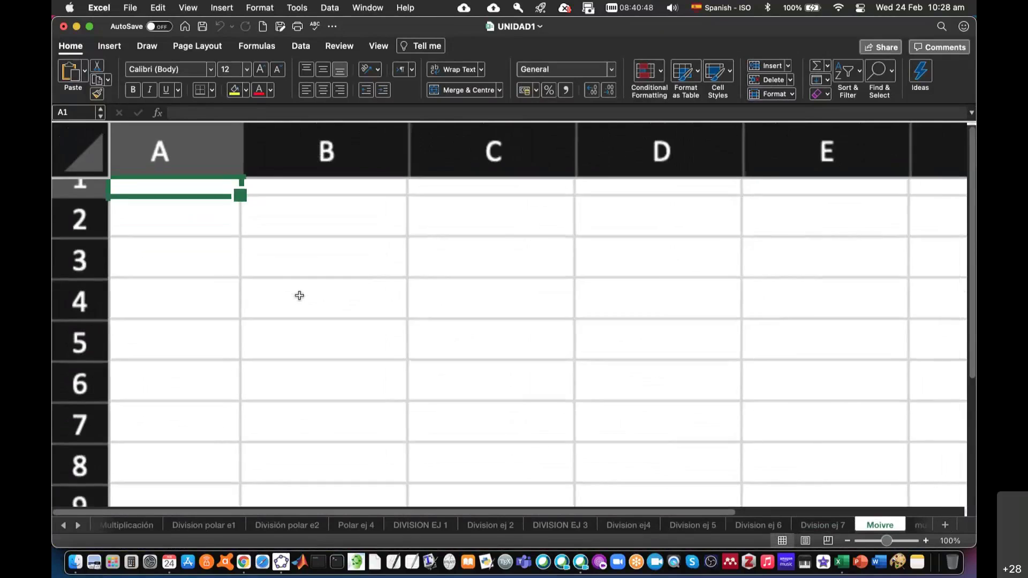
{"action": "left_click", "coordinate": [203, 244]}
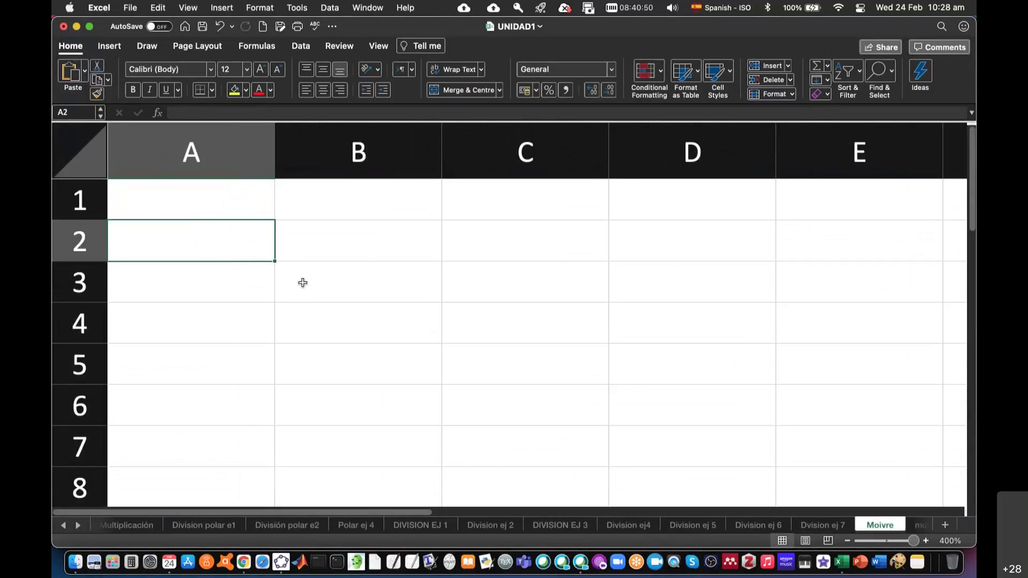
{"action": "type", "text": "a"}
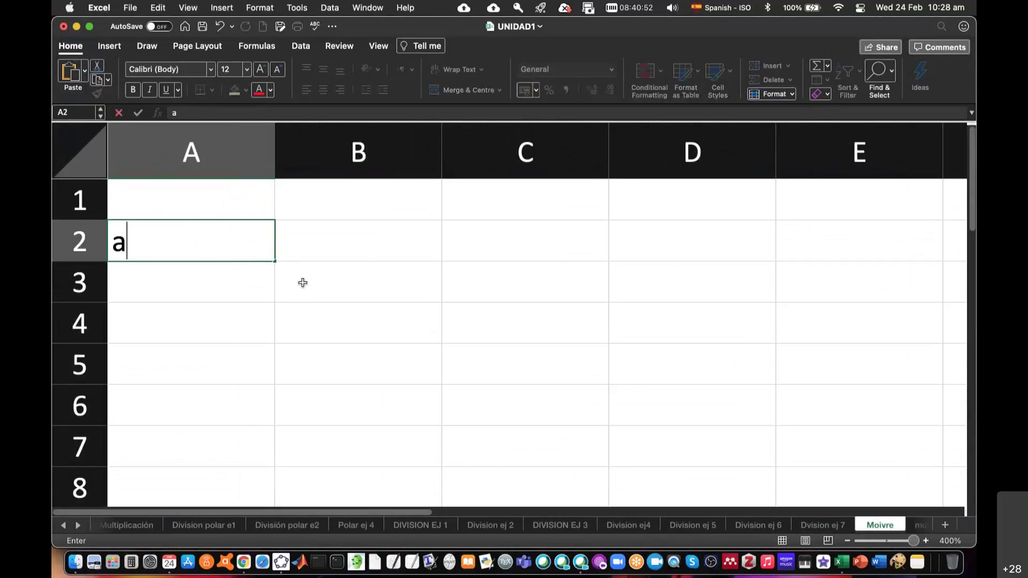
{"action": "key", "text": "Return"}
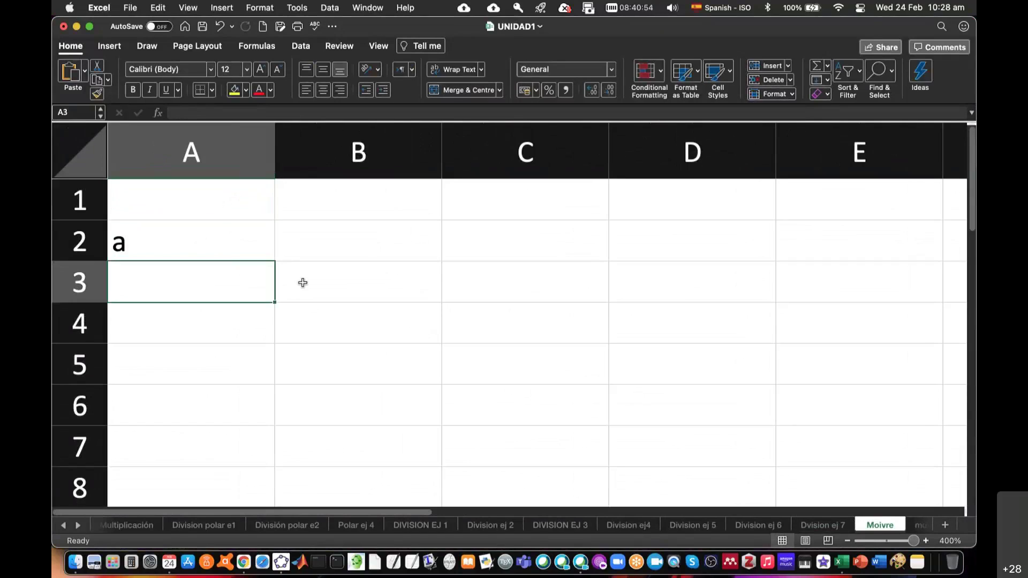
{"action": "type", "text": "n"}
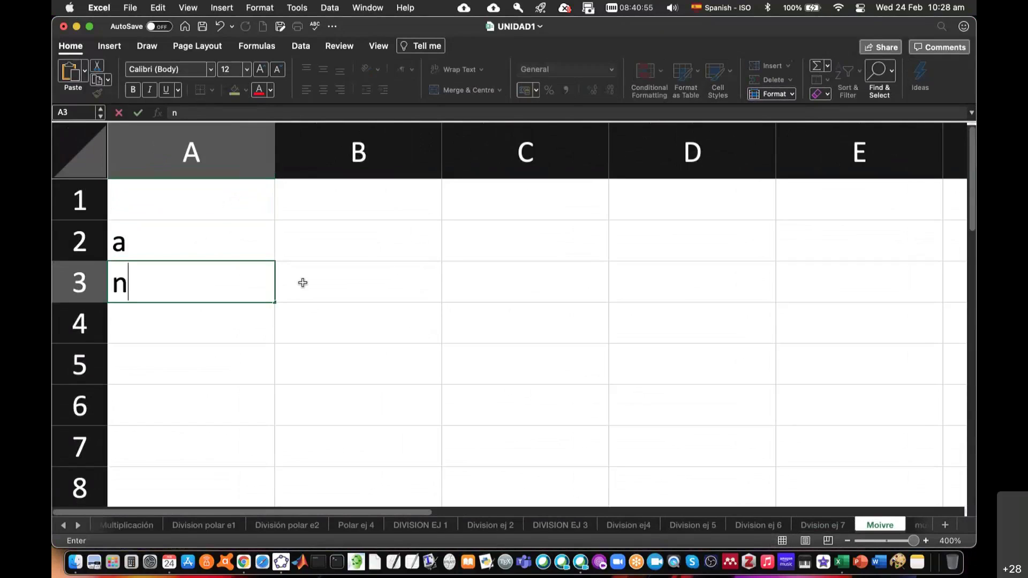
{"action": "key", "text": "Right"}
{"action": "key", "text": "Up"}
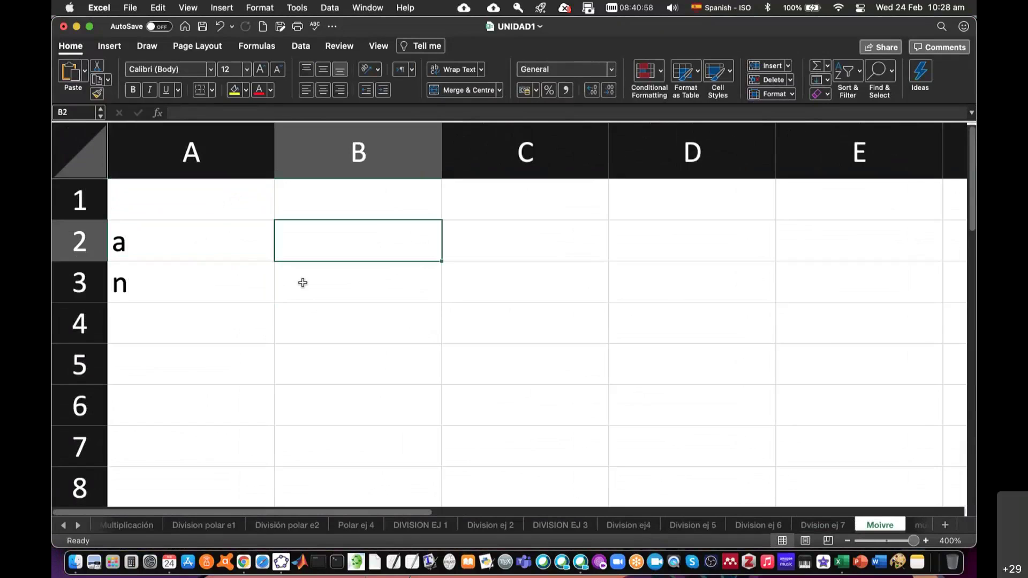
{"action": "type", "text": "="}
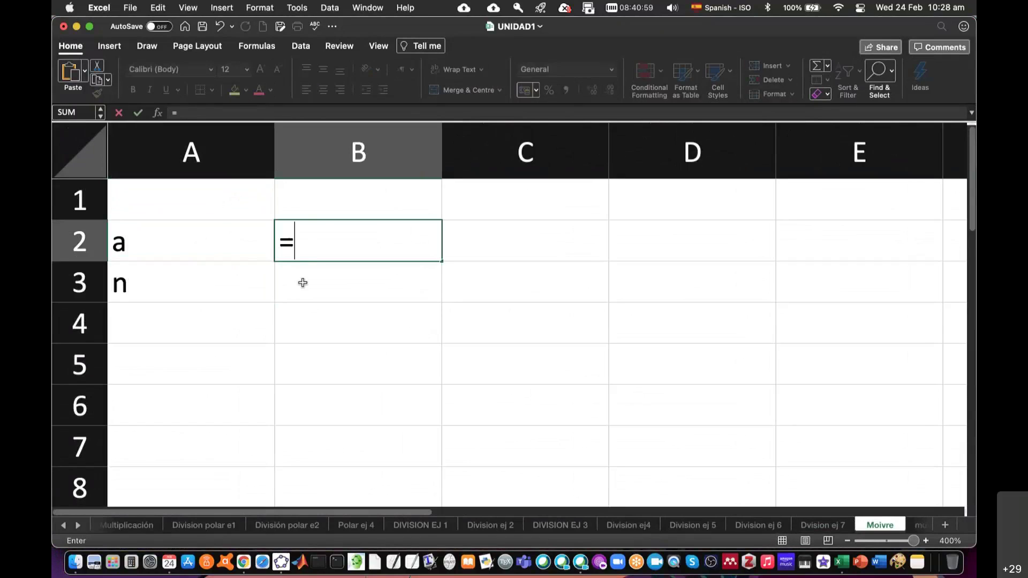
{"action": "type", "text": "\"1+i\""}
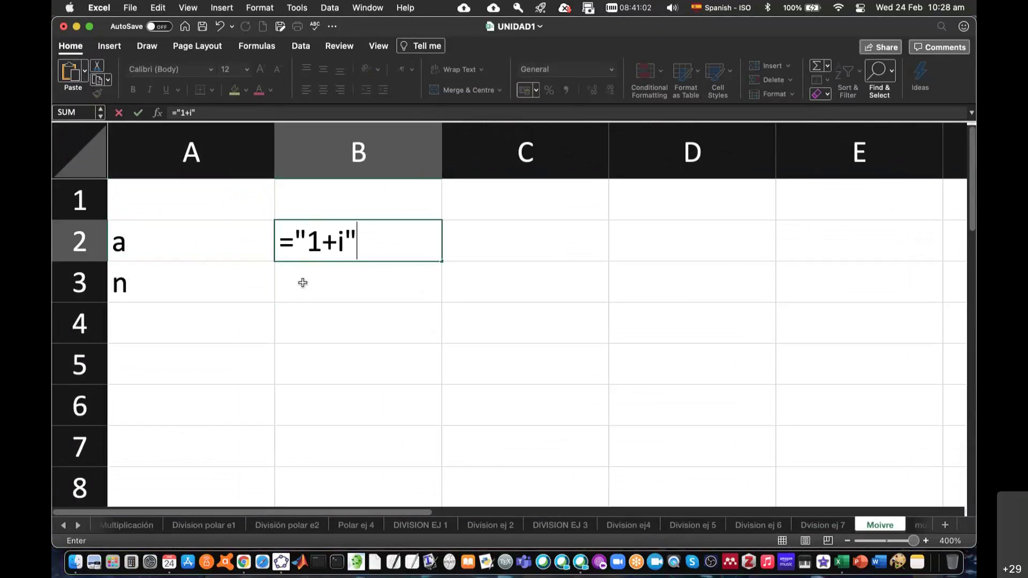
{"action": "key", "text": "Return"}
{"action": "type", "text": "25"}
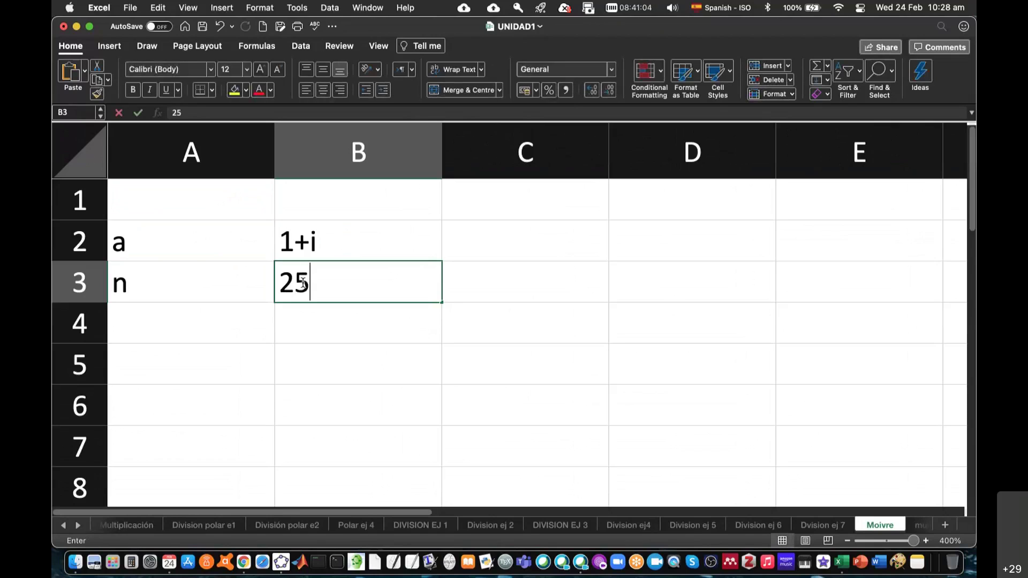
{"action": "left_click", "coordinate": [368, 233]}
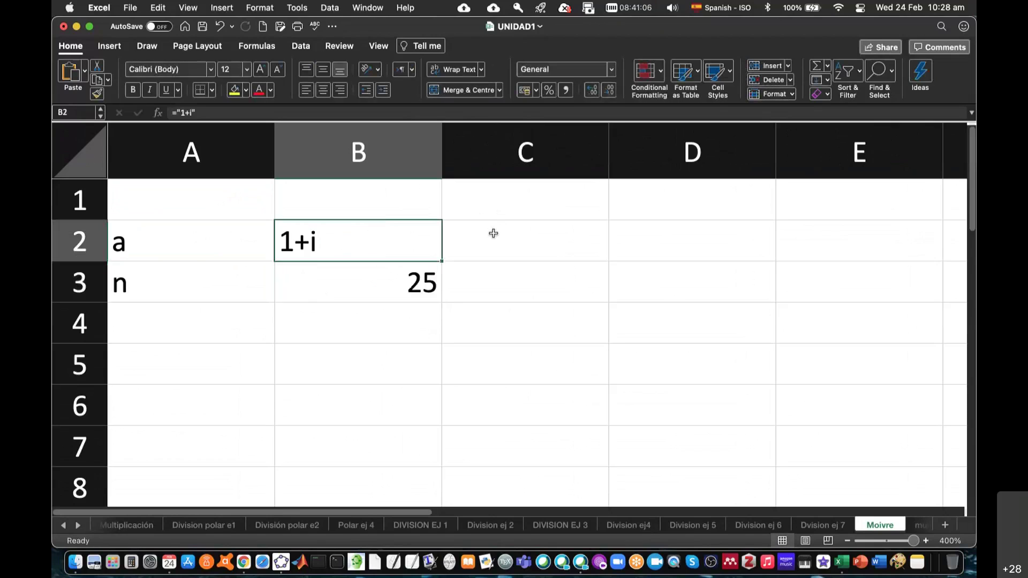
Step: Narrow column B and add headings Magnitud and áng rad in C1:D1
{"action": "left_click", "coordinate": [493, 233]}
{"action": "left_click_drag", "start_coordinate": [442, 153], "coordinate": [344, 152]}
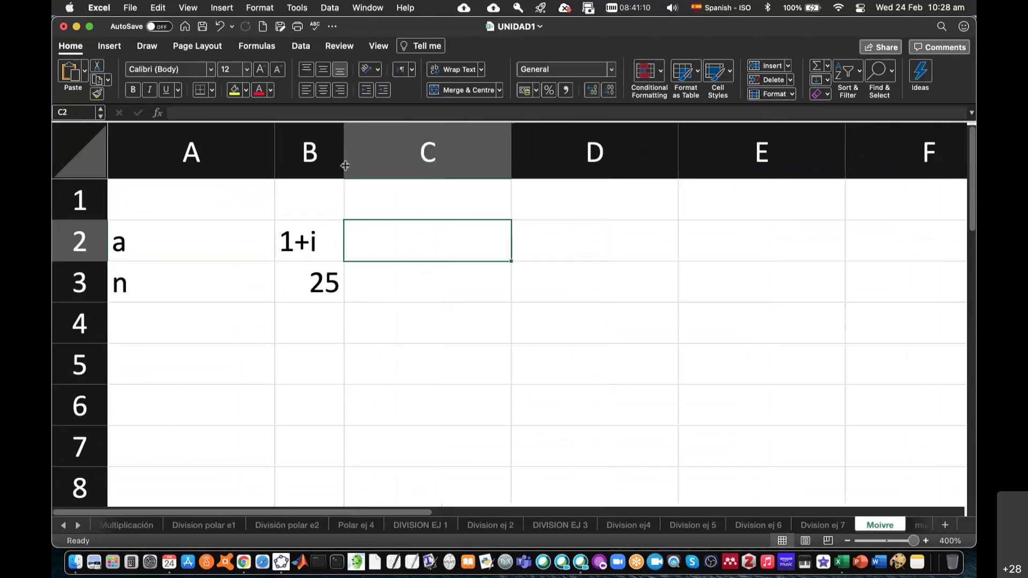
{"action": "left_click", "coordinate": [383, 195]}
{"action": "type", "text": "Magnitud"}
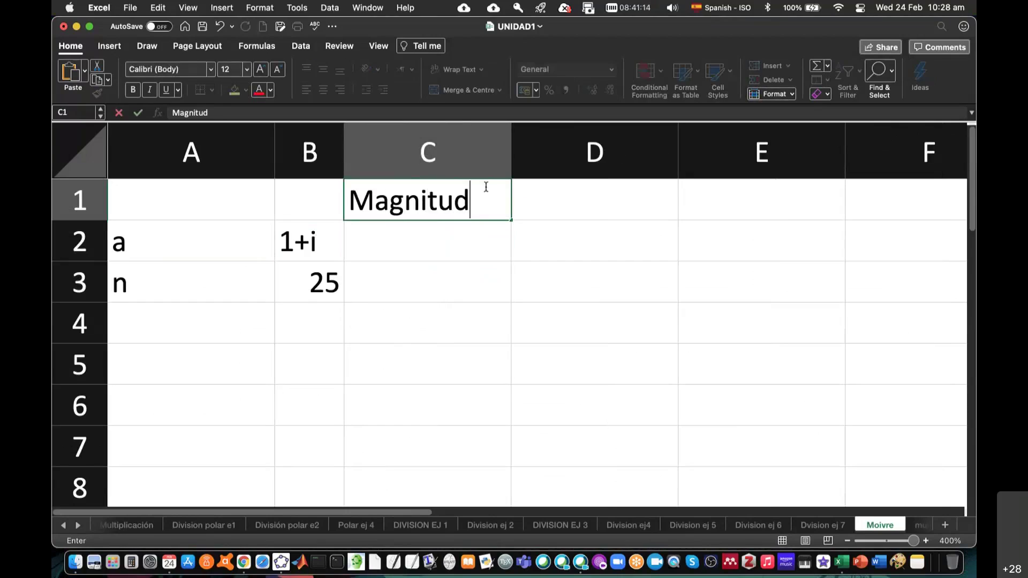
{"action": "left_click", "coordinate": [557, 192]}
{"action": "type", "text": "áng rad"}
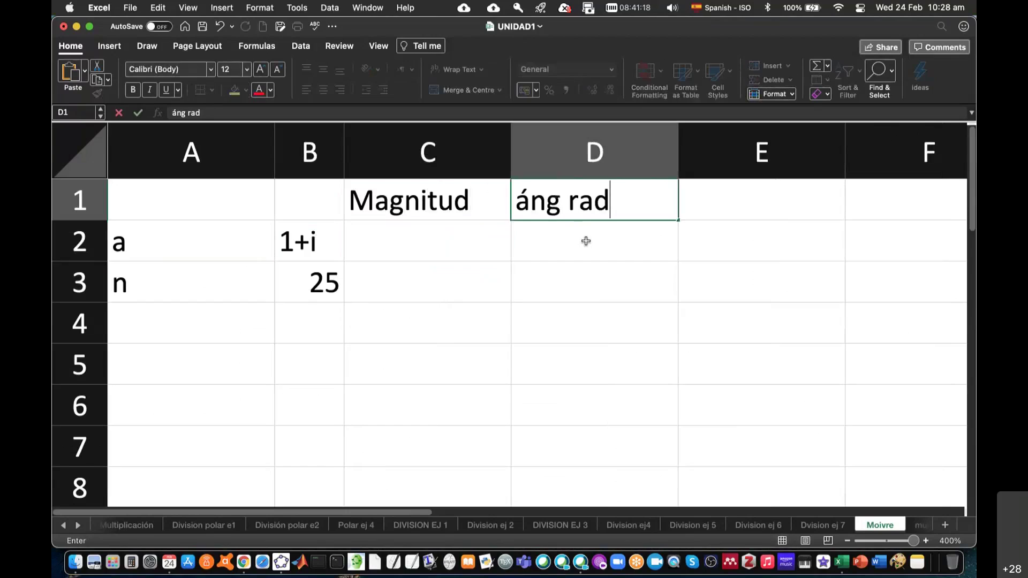
{"action": "left_click", "coordinate": [586, 241]}
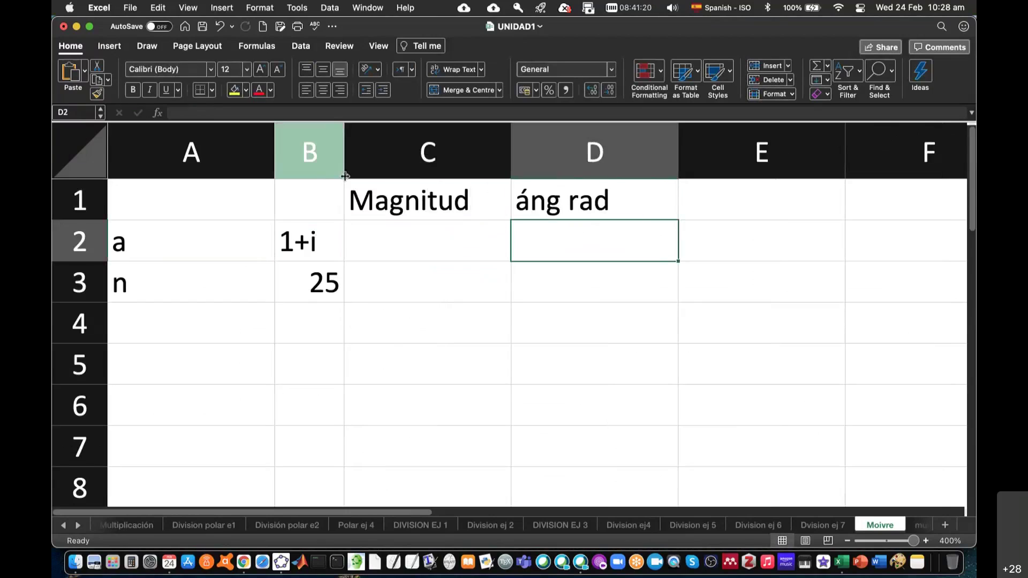
{"action": "left_click_drag", "start_coordinate": [344, 157], "coordinate": [346, 161]}
Step: Enter =IMABS(B2) in C2 to get the magnitude 1.41421356
{"action": "left_click", "coordinate": [362, 255]}
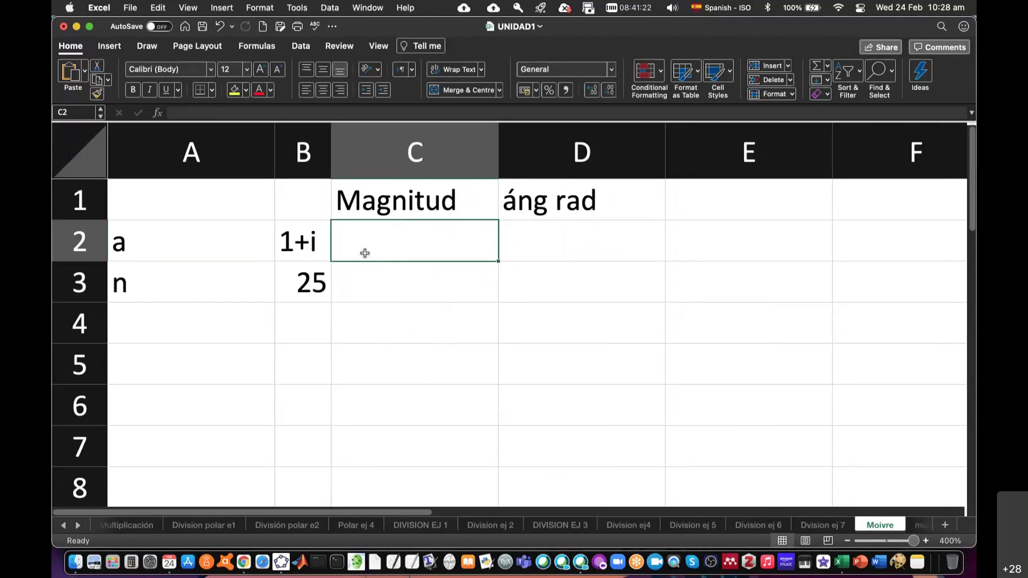
{"action": "type", "text": "="}
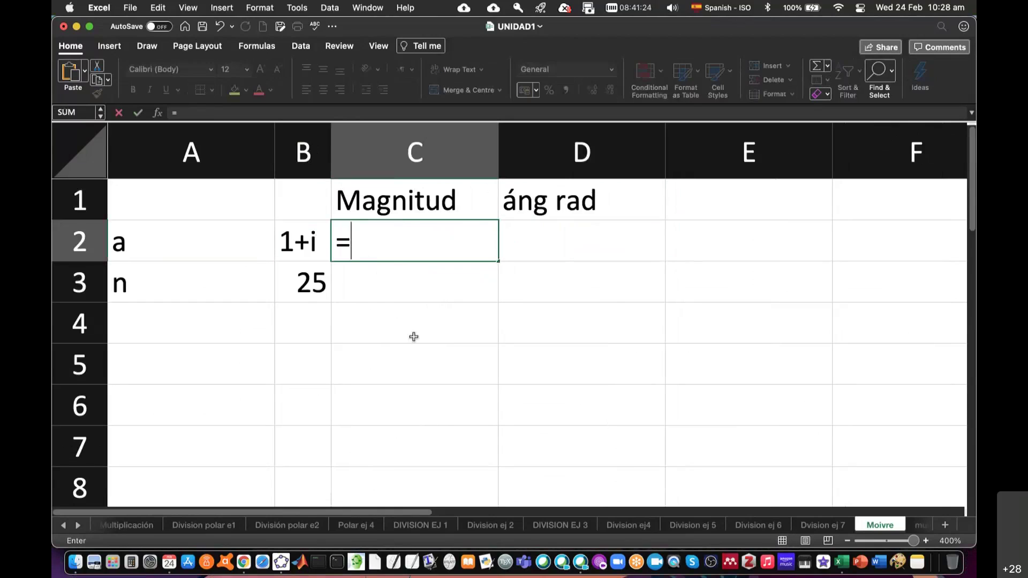
{"action": "type", "text": "im"}
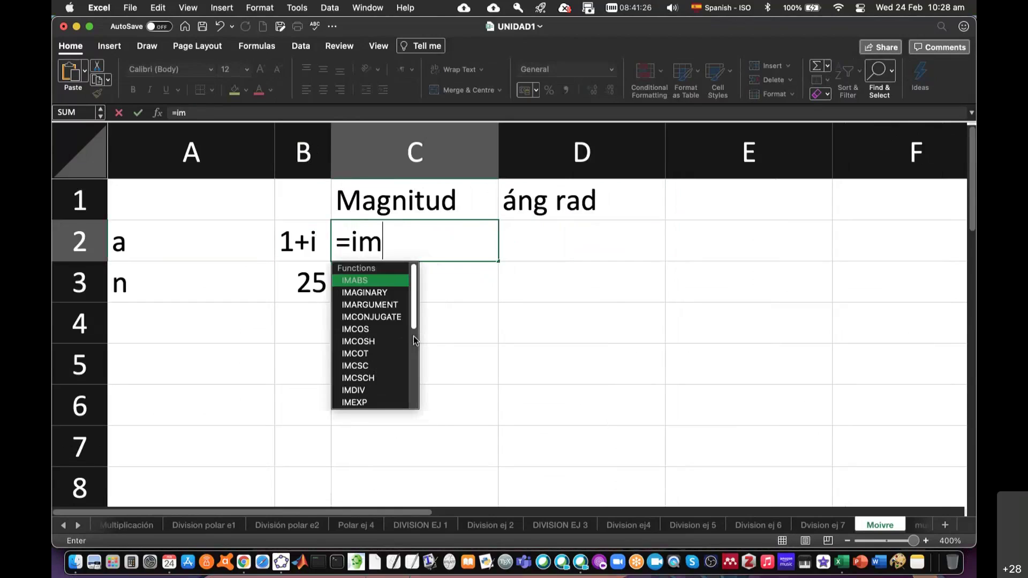
{"action": "type", "text": "abs"}
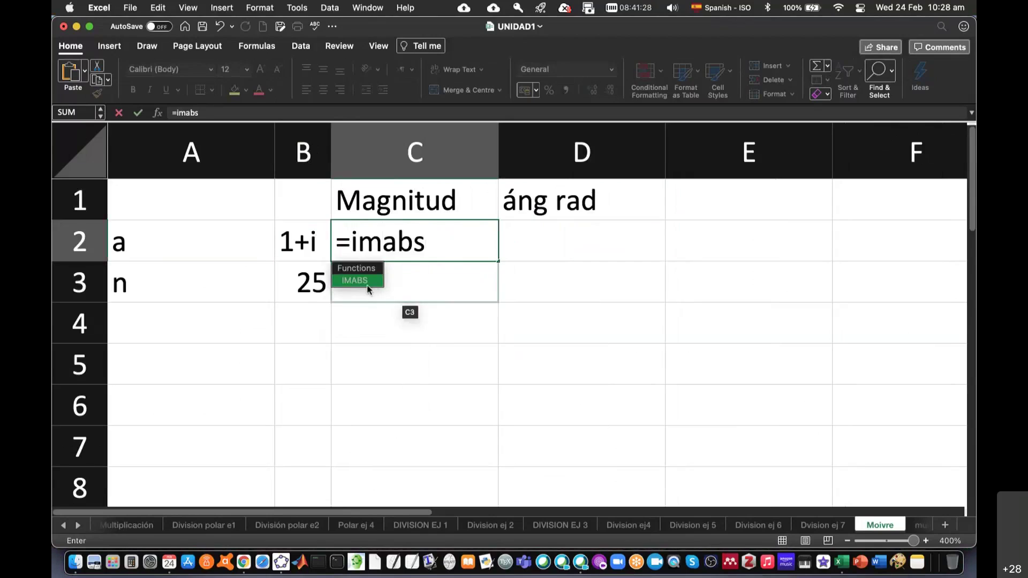
{"action": "double_click", "coordinate": [365, 283]}
{"action": "left_click", "coordinate": [295, 238]}
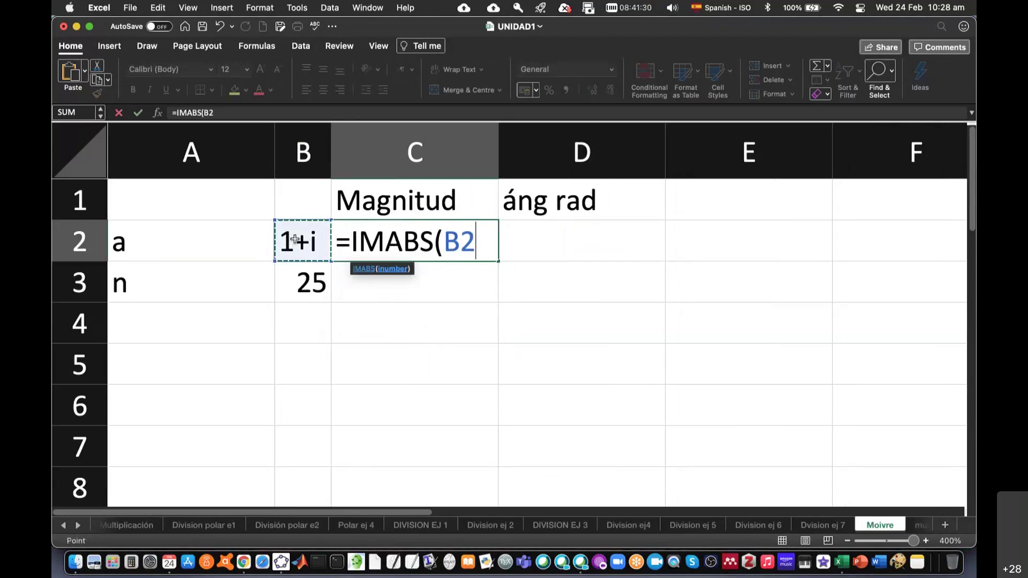
{"action": "key", "text": "Return"}
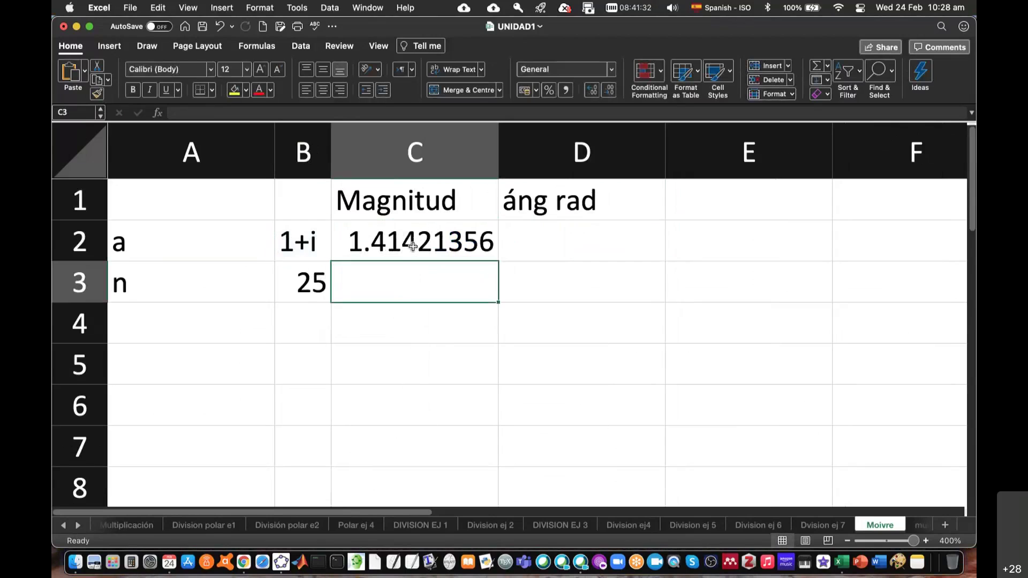
{"action": "left_click", "coordinate": [412, 245]}
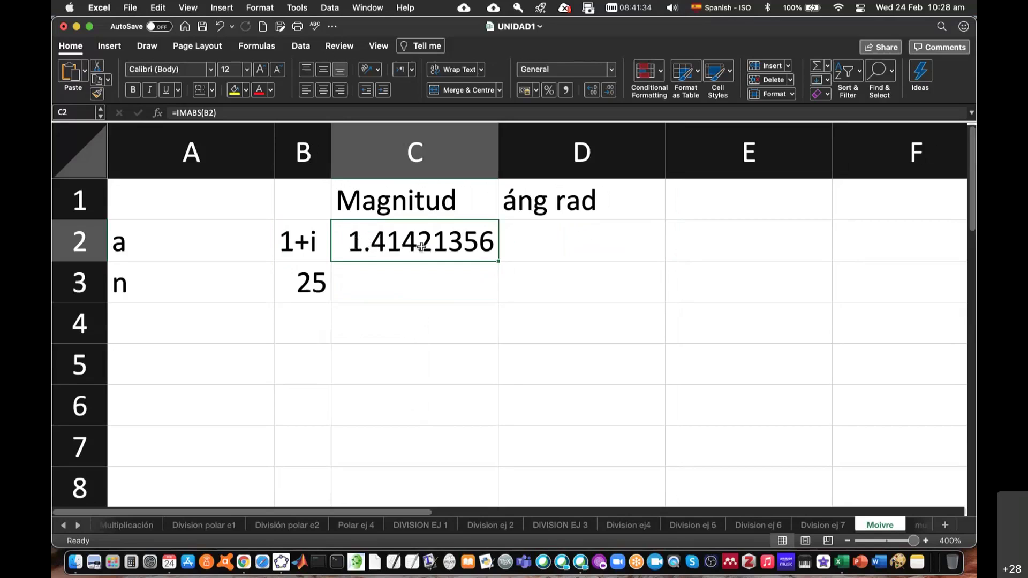
Step: Enter =IMARGUMENT(B2) in D2 to get the angle 0.78539816 rad
{"action": "left_click", "coordinate": [547, 243]}
{"action": "type", "text": "=imar"}
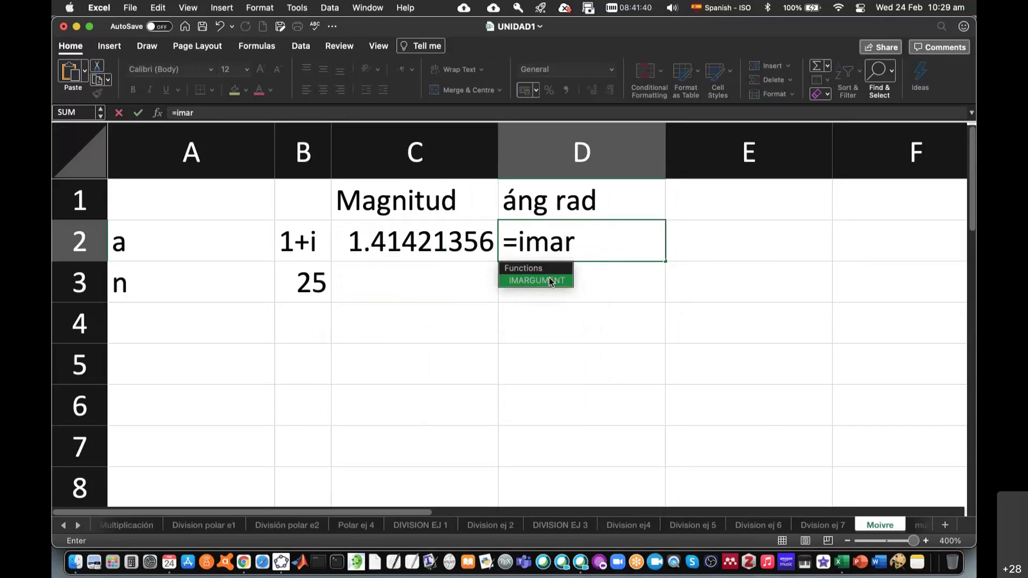
{"action": "double_click", "coordinate": [550, 280]}
{"action": "left_click", "coordinate": [306, 242]}
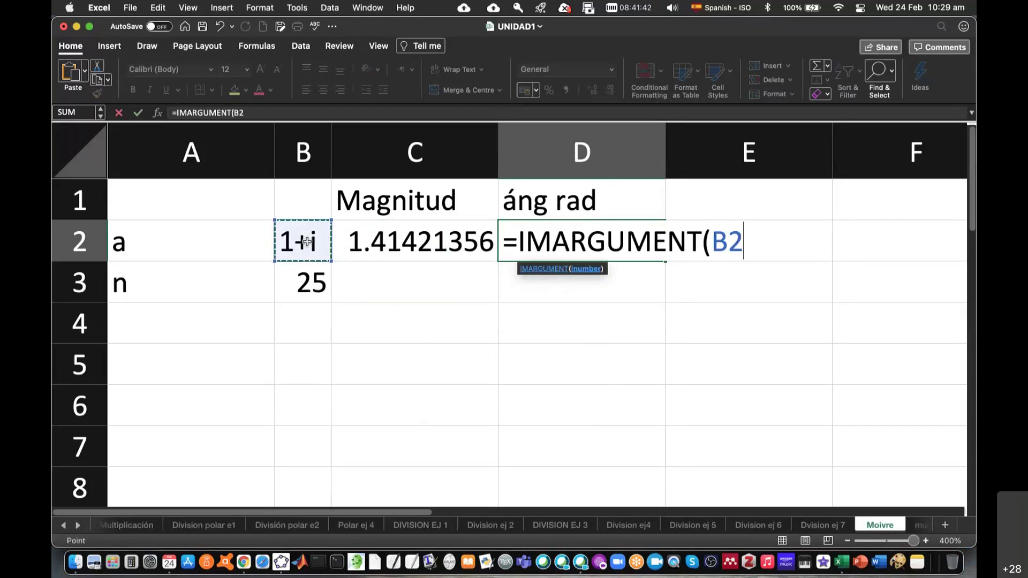
{"action": "key", "text": "Return"}
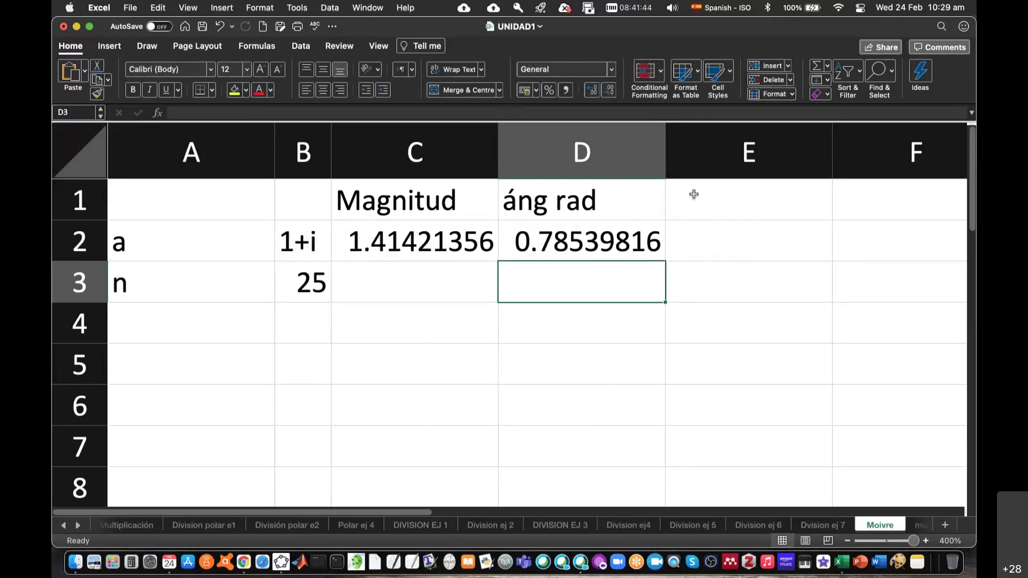
Step: Add the áng deg heading in E1 and enter =DEGREES(D2) in E2, giving 45
{"action": "left_click", "coordinate": [694, 195]}
{"action": "type", "text": "áng deg"}
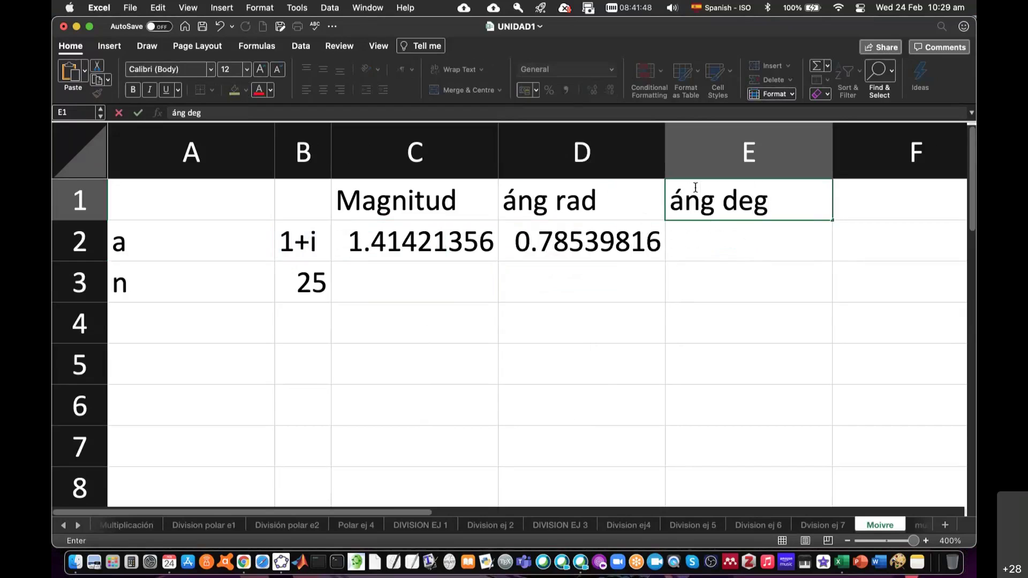
{"action": "key", "text": "Return"}
{"action": "type", "text": "=degre"}
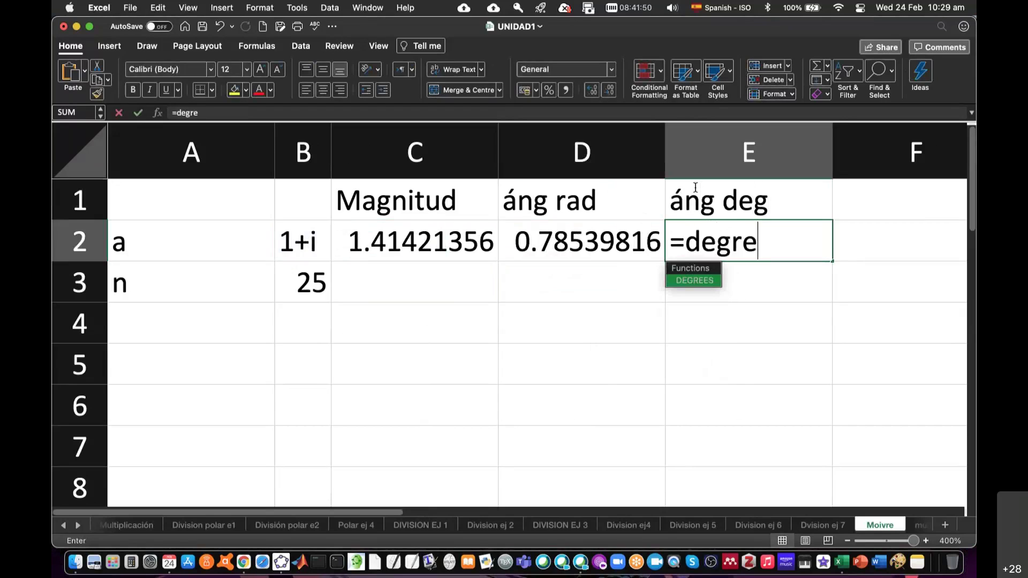
{"action": "double_click", "coordinate": [694, 281]}
{"action": "left_click", "coordinate": [609, 240]}
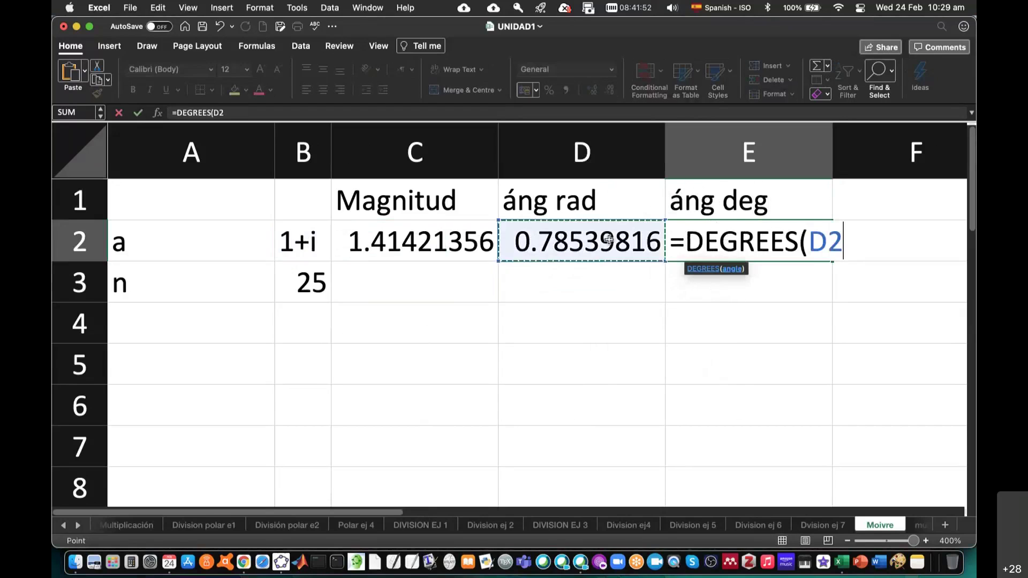
{"action": "type", "text": ")"}
{"action": "key", "text": "Return"}
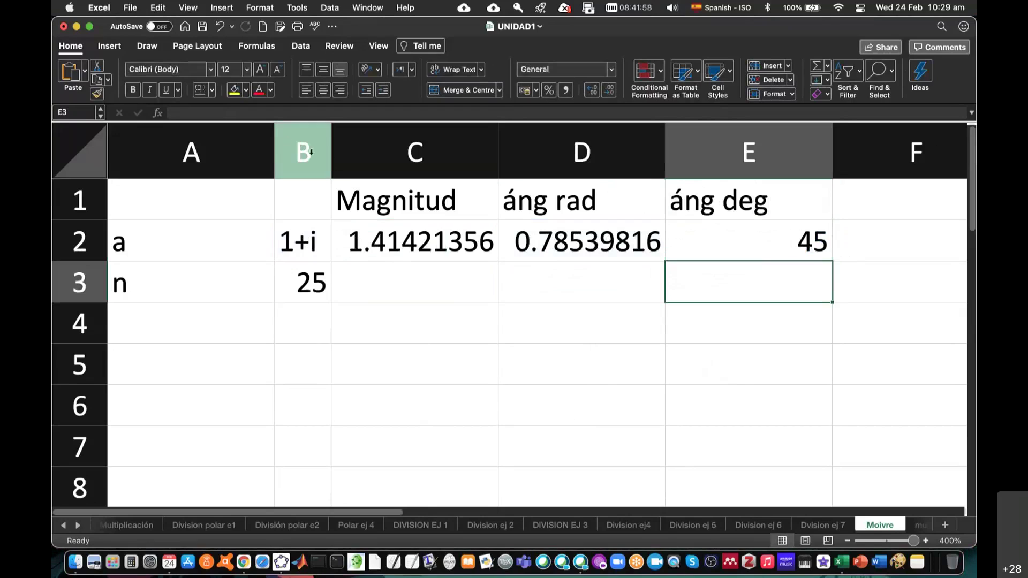
{"action": "left_click", "coordinate": [438, 241]}
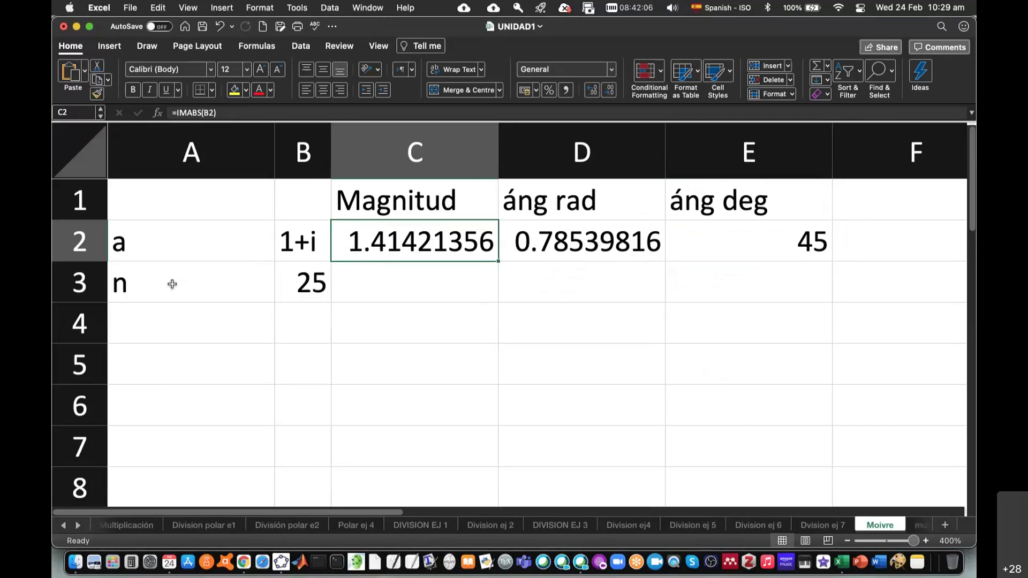
Step: Enter =C2^B3 in C3 to get the powered magnitude 5792.61875
{"action": "left_click", "coordinate": [354, 292]}
{"action": "type", "text": "="}
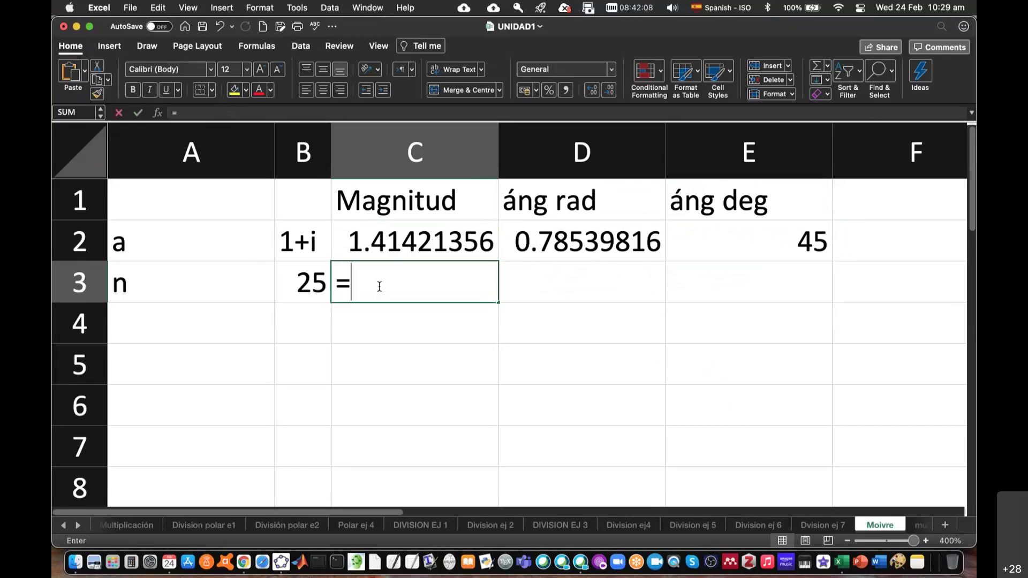
{"action": "left_click", "coordinate": [408, 242]}
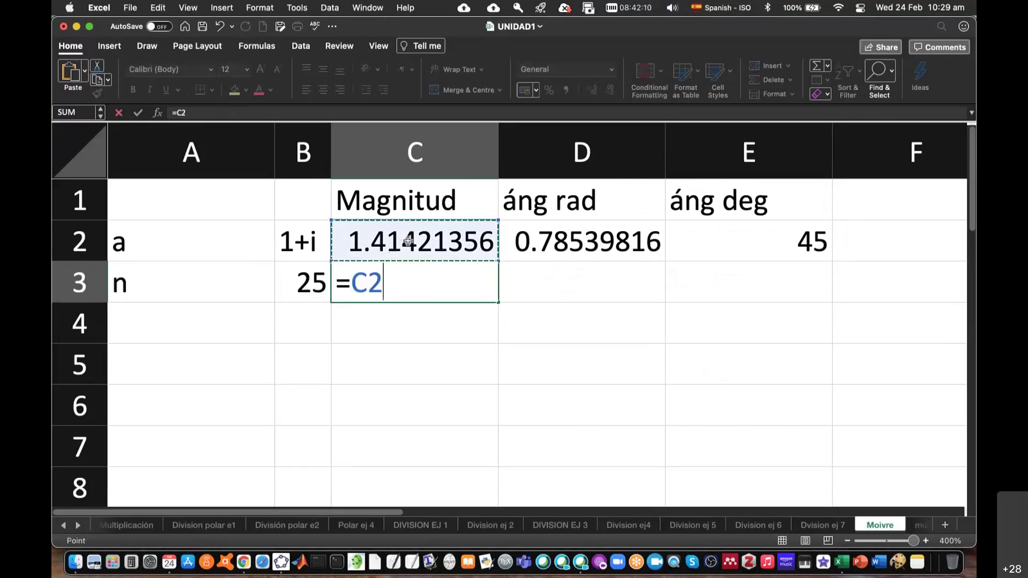
{"action": "type", "text": "^"}
{"action": "left_click", "coordinate": [299, 286]}
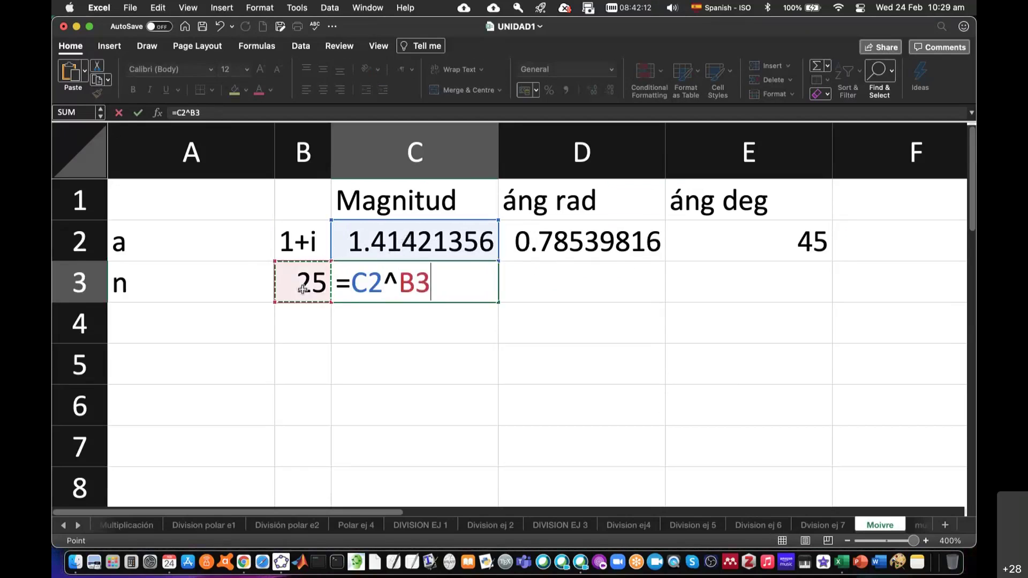
{"action": "key", "text": "Return"}
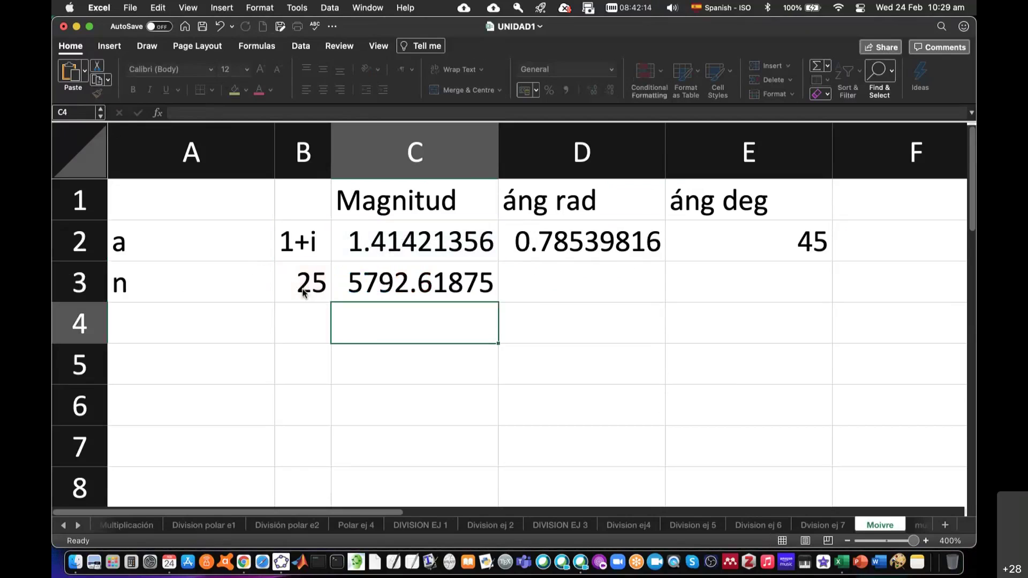
{"action": "left_click", "coordinate": [419, 282]}
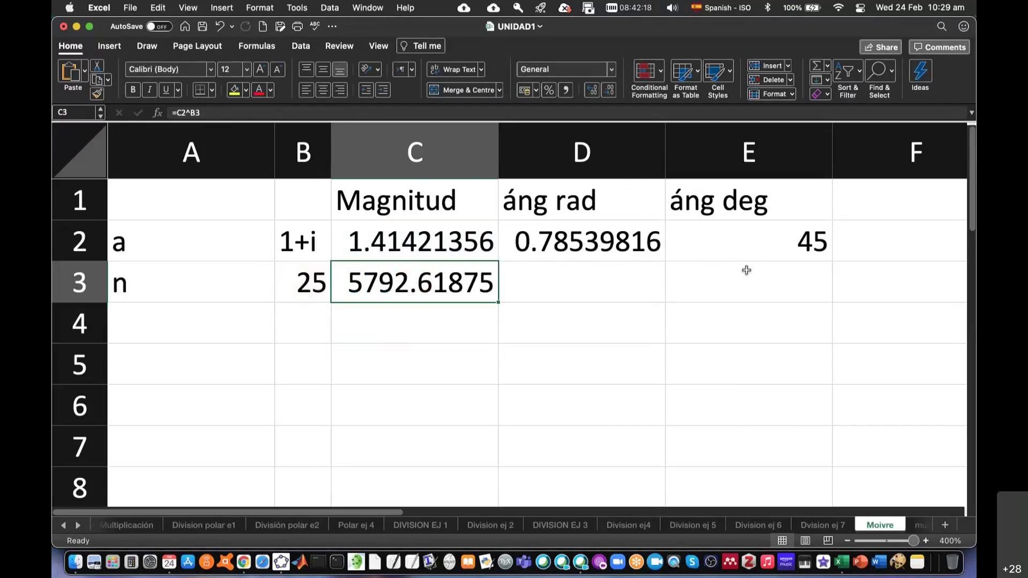
Step: Enter =B3*D2 in D3 to get the angle 19.6349541 rad
{"action": "left_click", "coordinate": [632, 278]}
{"action": "type", "text": "="}
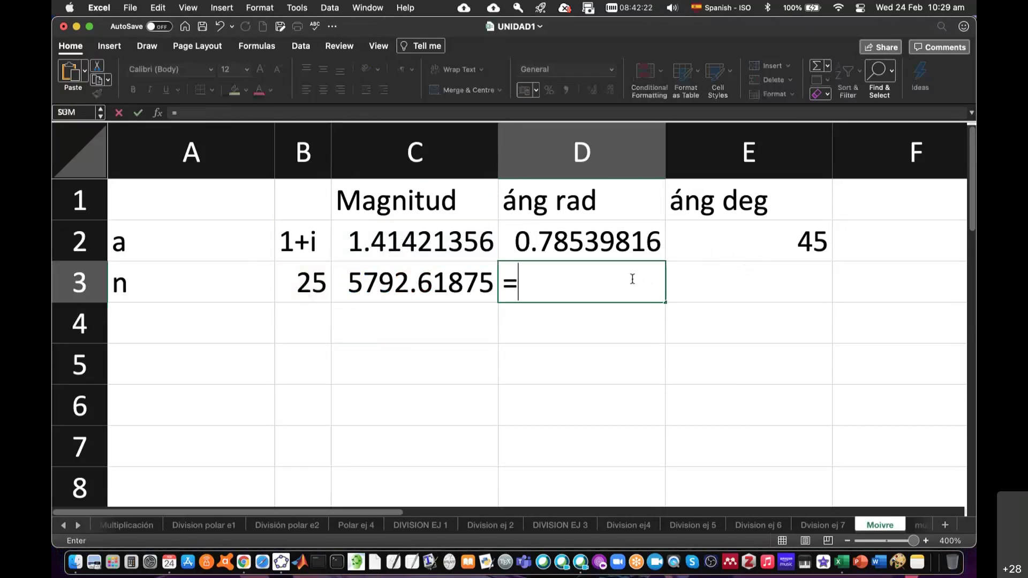
{"action": "left_click", "coordinate": [314, 277]}
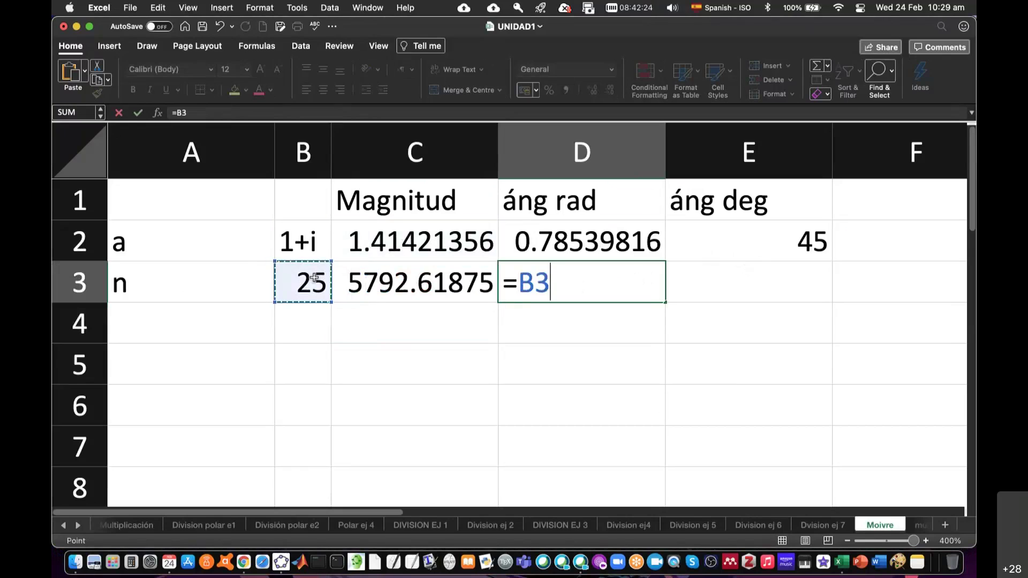
{"action": "type", "text": "*"}
{"action": "left_click", "coordinate": [557, 243]}
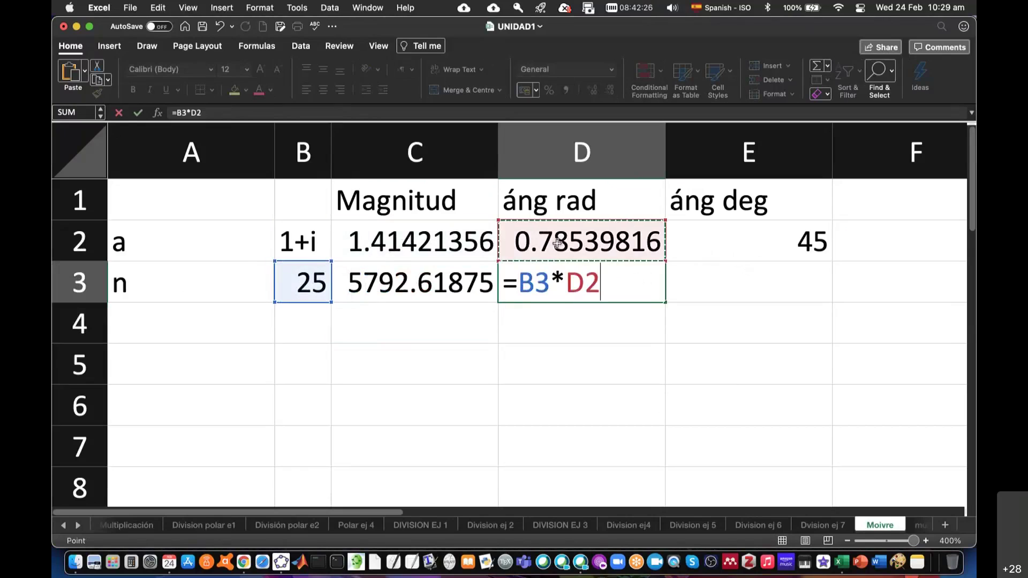
{"action": "key", "text": "Return"}
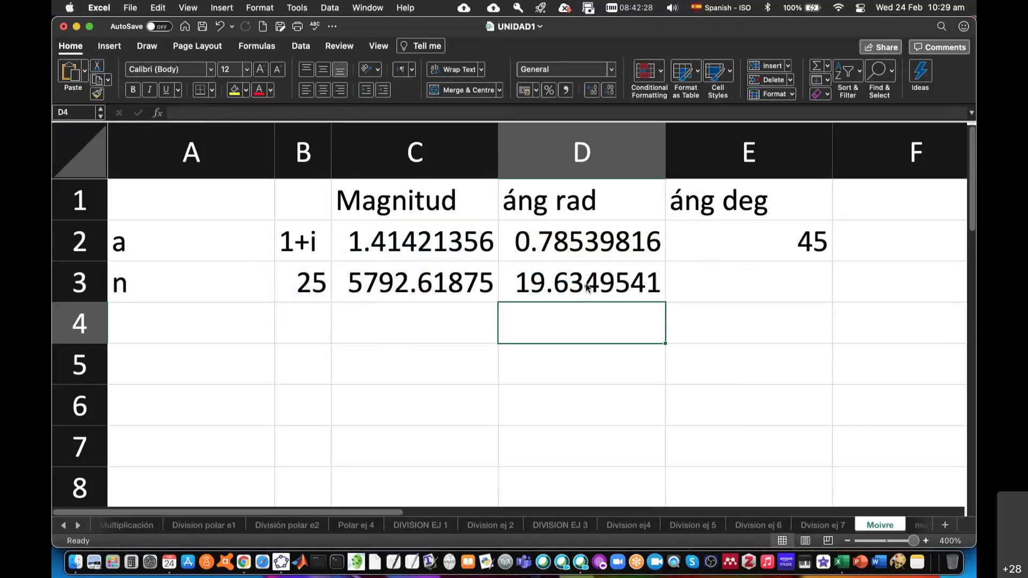
Step: Enter =B3*E2 in E3 for 1125 degrees and review the row 3 formulas
{"action": "left_click", "coordinate": [718, 276]}
{"action": "type", "text": "="}
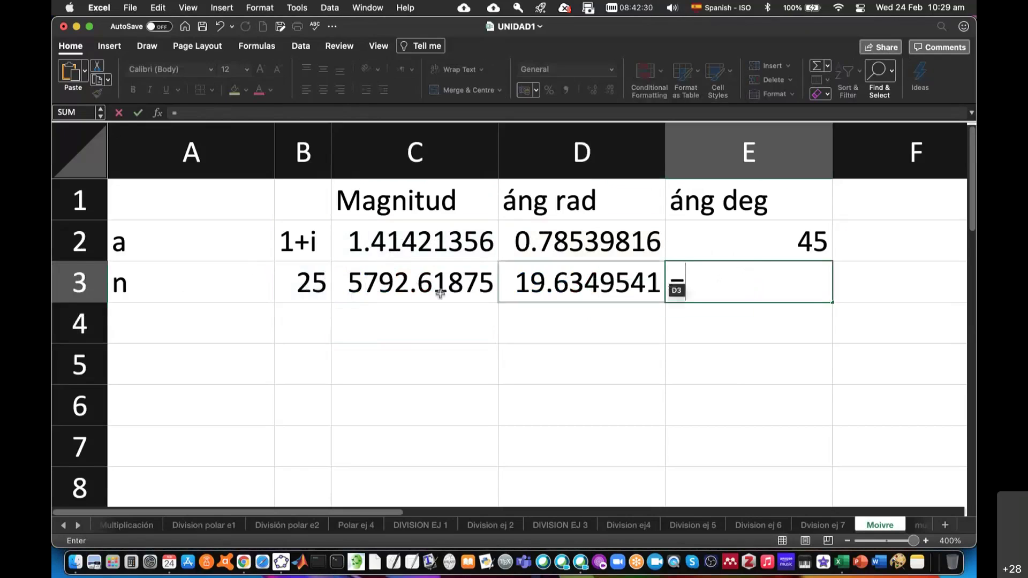
{"action": "left_click", "coordinate": [302, 284]}
{"action": "type", "text": "*"}
{"action": "left_click", "coordinate": [703, 243]}
{"action": "key", "text": "Return"}
{"action": "left_click", "coordinate": [726, 283]}
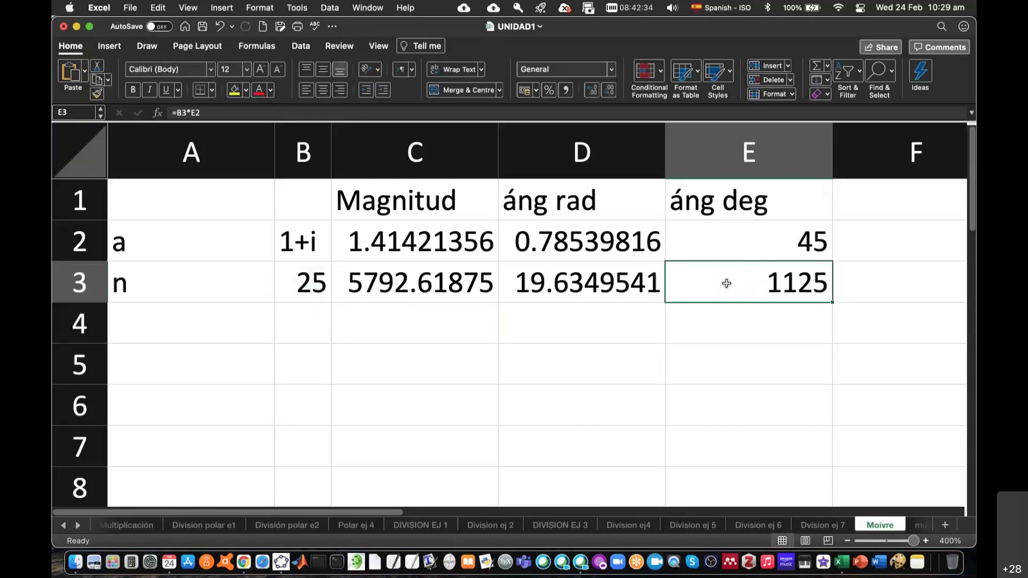
{"action": "left_click", "coordinate": [579, 282]}
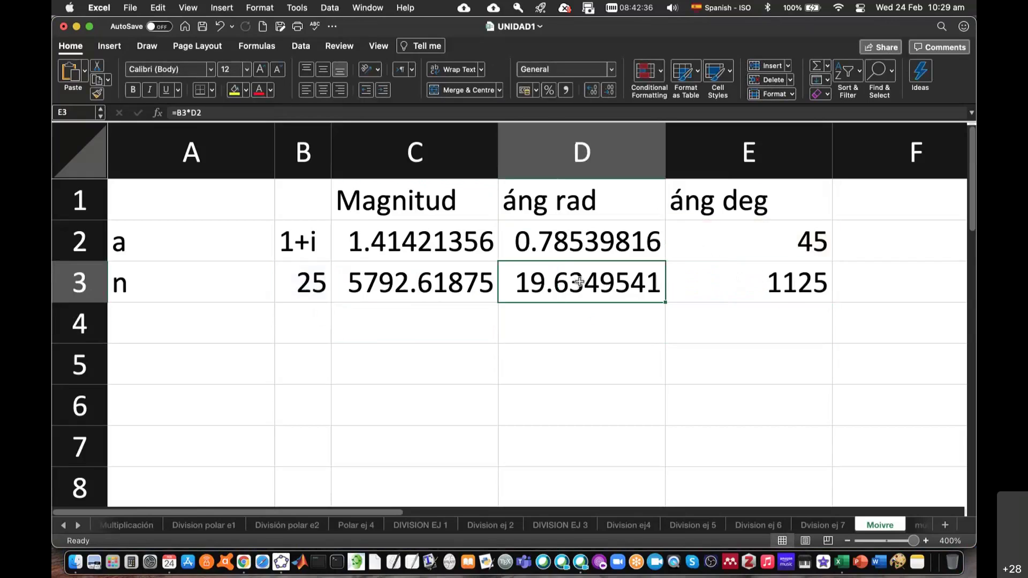
{"action": "left_click", "coordinate": [425, 277]}
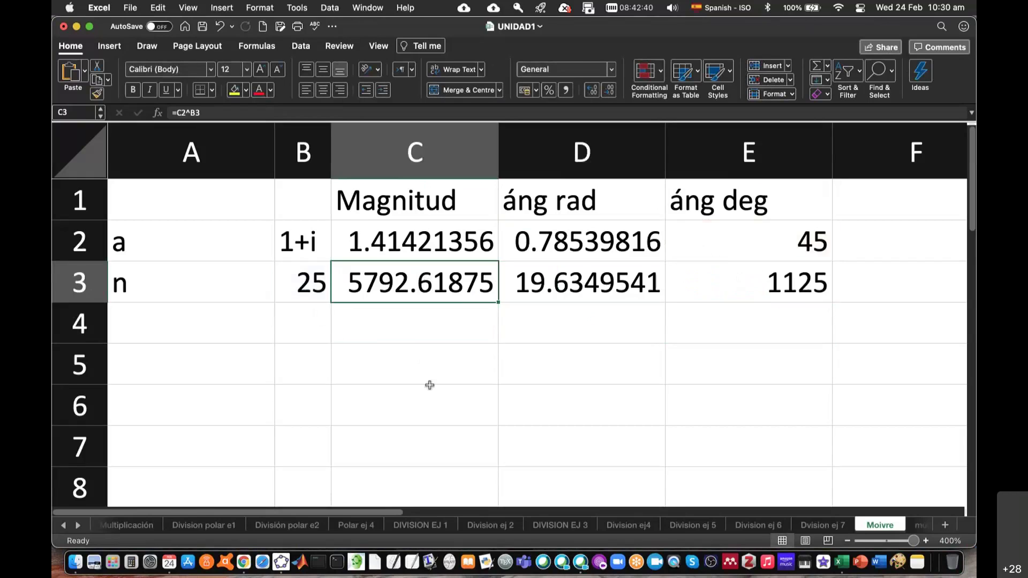
Step: Check the Euler/De Moivre step of the (1+j)^25 example in Overleaf's PDF, then return to Excel
{"action": "key", "text": "super+Tab"}
{"action": "key", "text": "super+Tab"}
{"action": "key", "text": "super+Tab"}
{"action": "key", "text": "super+Tab"}
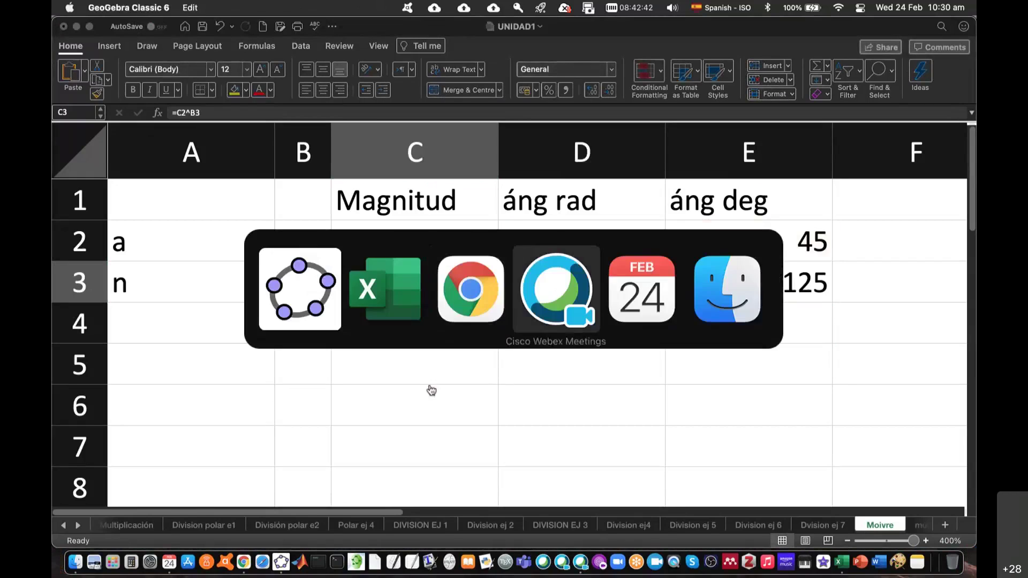
{"action": "key", "text": "super+Tab"}
{"action": "key", "text": "super+Tab"}
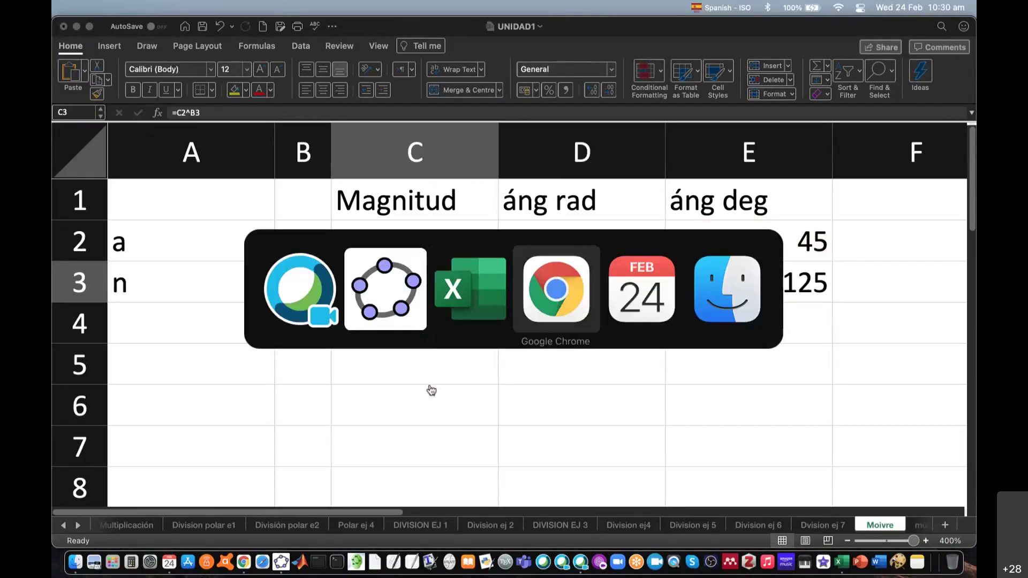
{"action": "scroll", "coordinate": [516, 425], "scroll_direction": "down", "scroll_amount": 5}
{"action": "scroll", "coordinate": [516, 425], "scroll_direction": "down", "scroll_amount": 5}
{"action": "scroll", "coordinate": [517, 428], "scroll_direction": "down", "scroll_amount": 5}
{"action": "scroll", "coordinate": [517, 428], "scroll_direction": "down", "scroll_amount": 2}
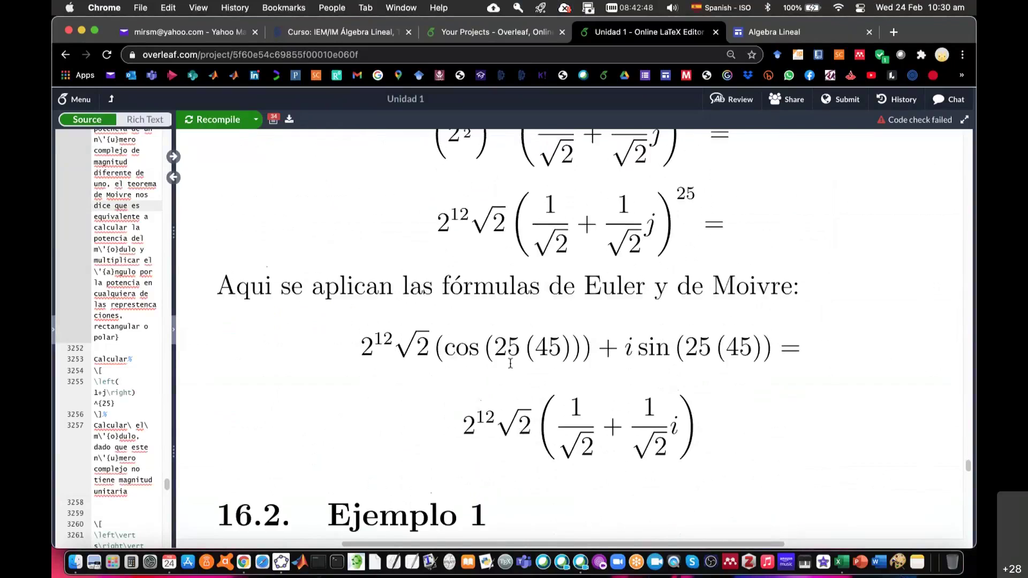
{"action": "scroll", "coordinate": [510, 364], "scroll_direction": "down", "scroll_amount": 1}
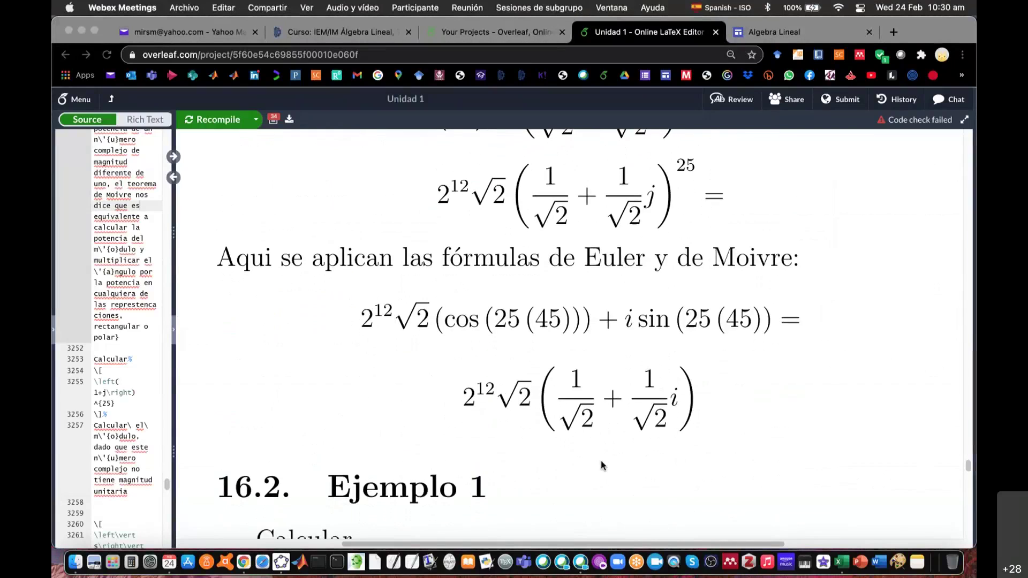
{"action": "key", "text": "super+Tab"}
{"action": "key", "text": "super+Tab"}
{"action": "key", "text": "super+Tab"}
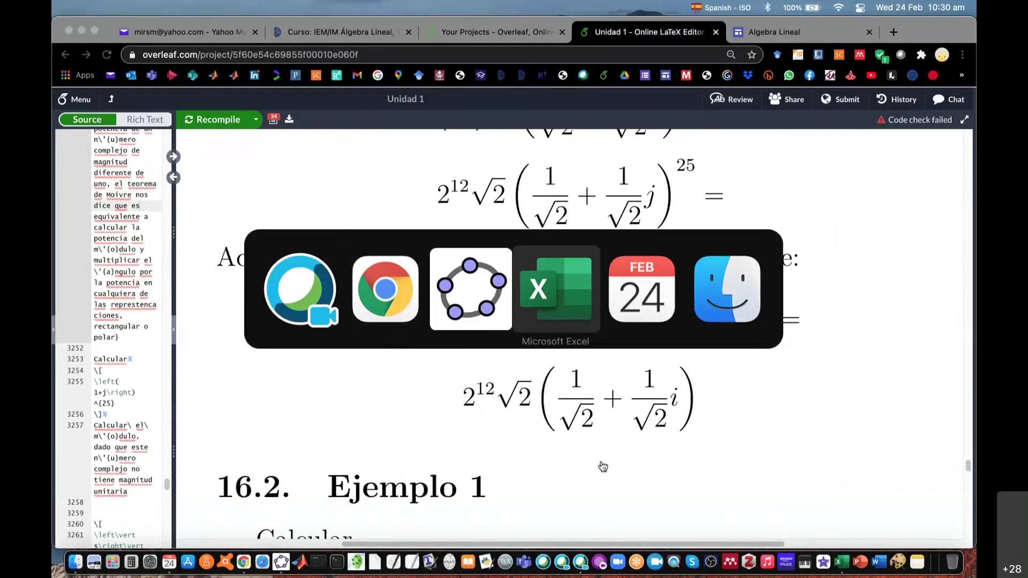
{"action": "type", "text": "="}
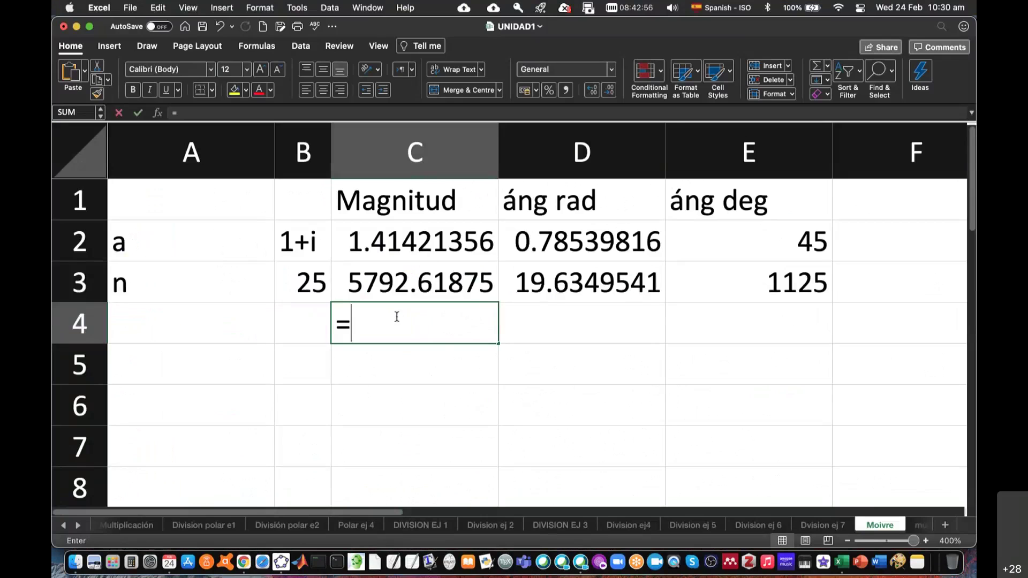
{"action": "type", "text": "2"}
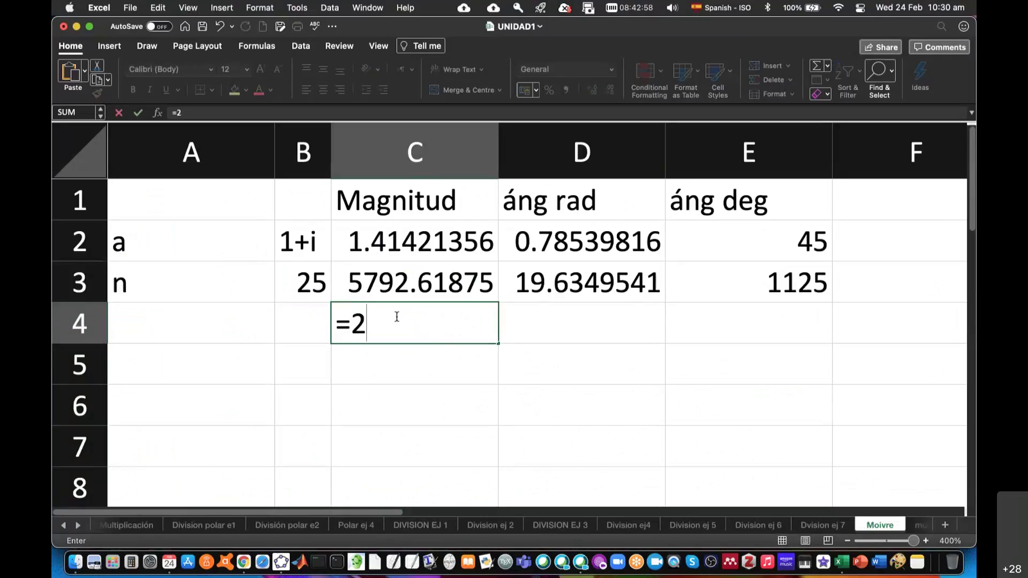
{"action": "type", "text": "^12"}
{"action": "left_click", "coordinate": [351, 323]}
{"action": "type", "text": "("}
{"action": "left_click", "coordinate": [435, 324]}
{"action": "type", "text": ")("}
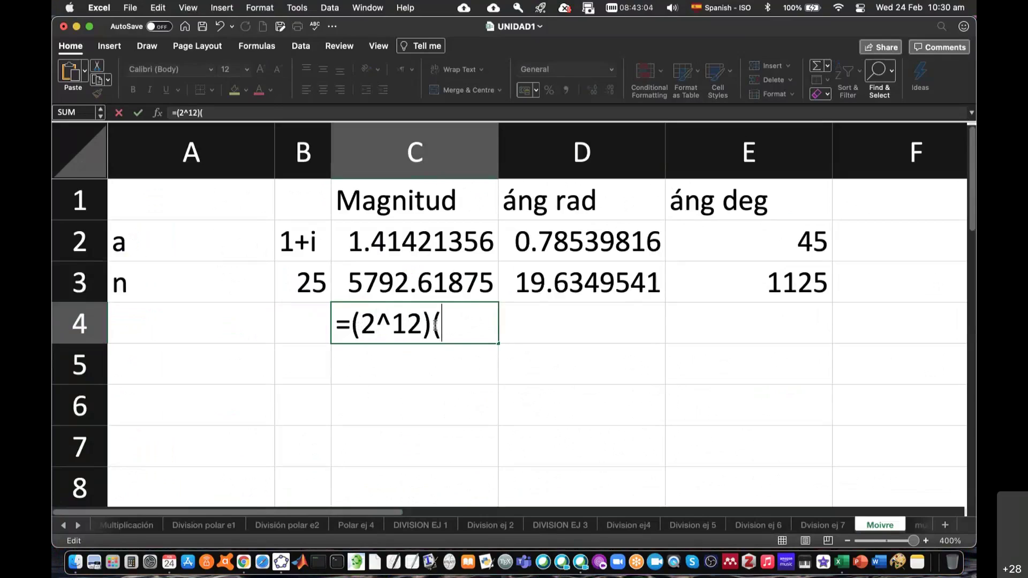
{"action": "type", "text": "sqrt"}
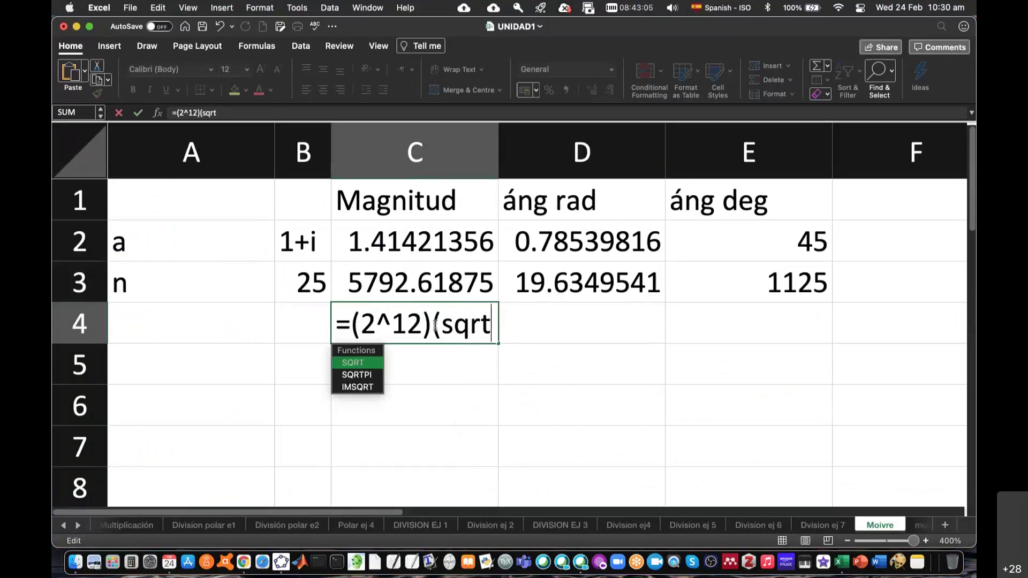
{"action": "type", "text": "(2)"}
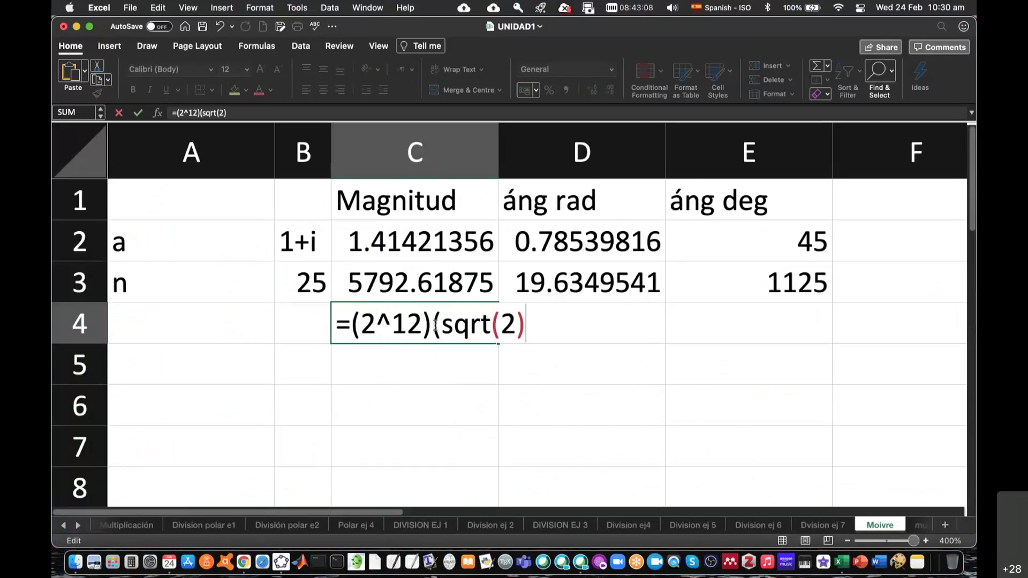
{"action": "type", "text": ")"}
{"action": "key", "text": "Return"}
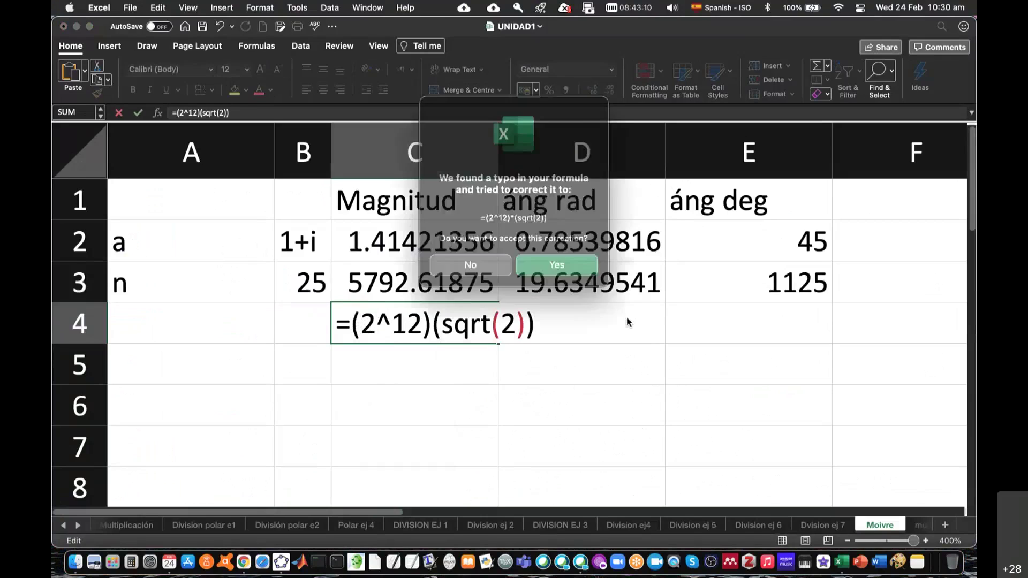
{"action": "left_click", "coordinate": [558, 257]}
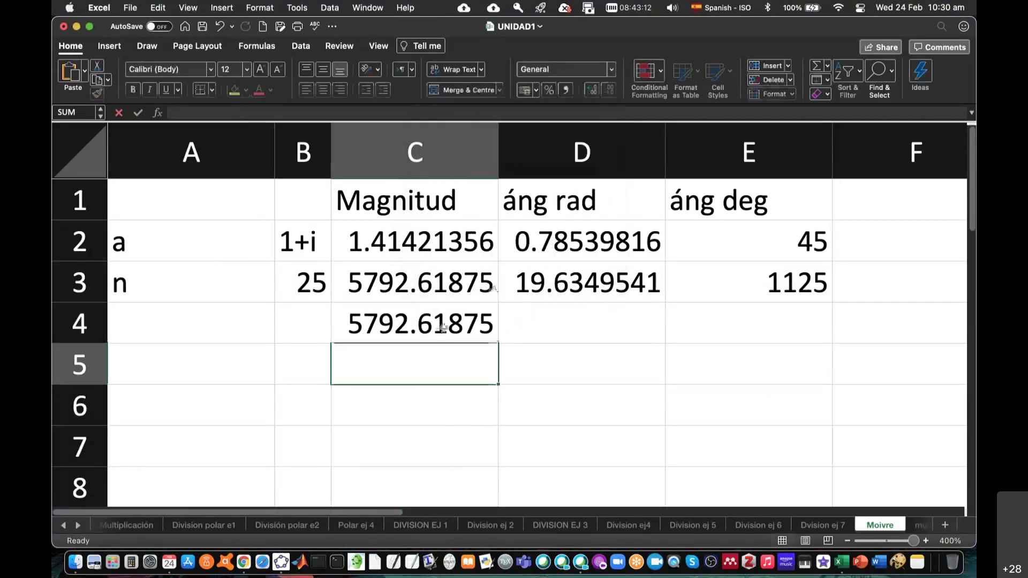
{"action": "left_click", "coordinate": [432, 325]}
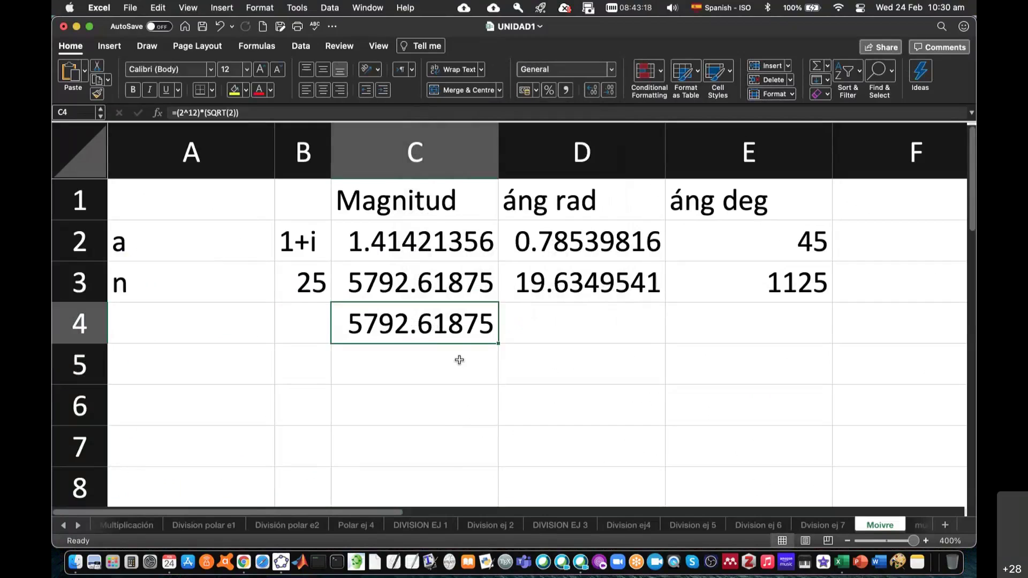
{"action": "key", "text": "Delete"}
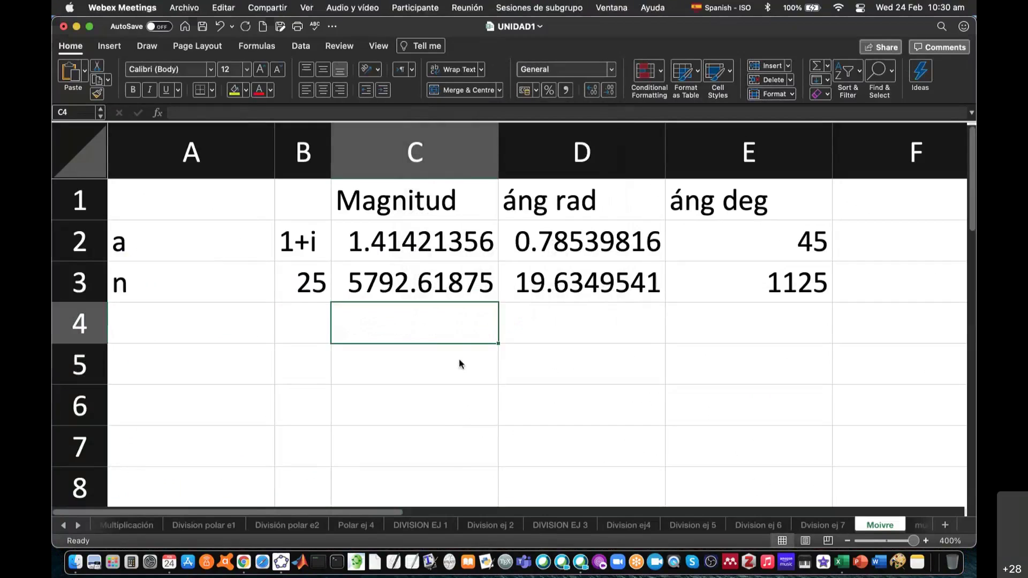
{"action": "key", "text": "super+Tab"}
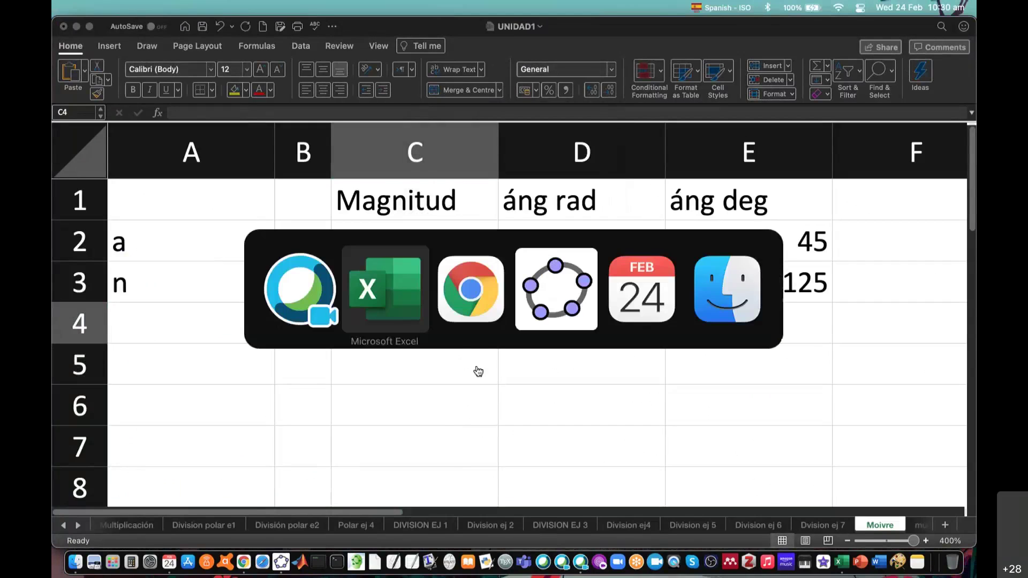
{"action": "key", "text": "super+Tab"}
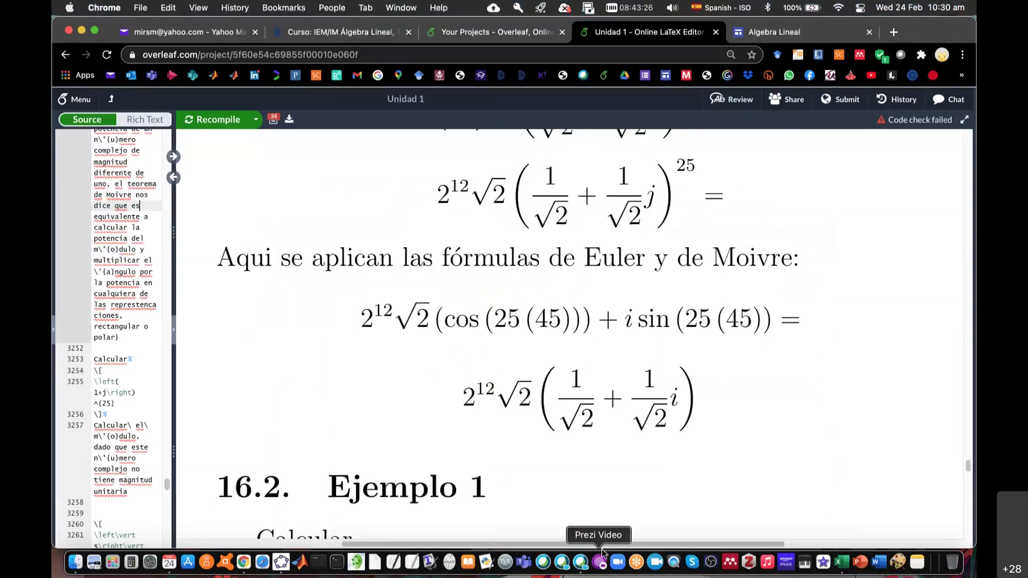
{"action": "key", "text": "super+Tab"}
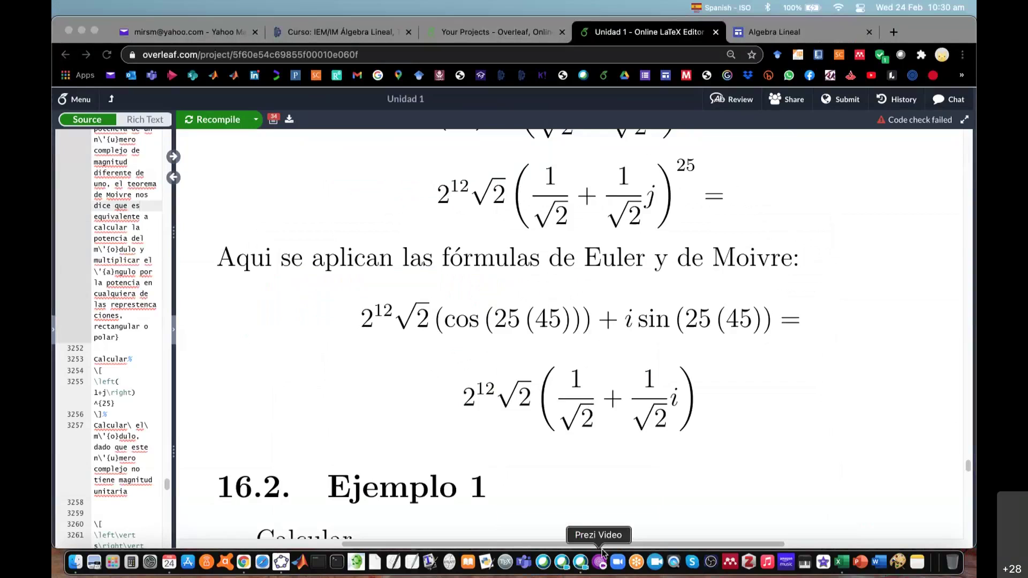
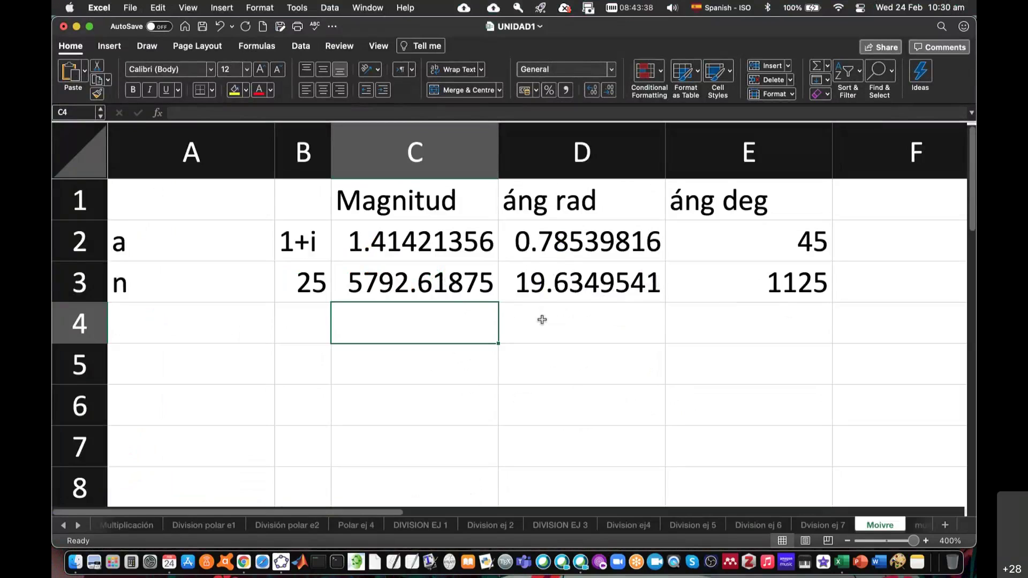
Step: Label cell A4 'Re' and cell A5 'Im'
{"action": "left_click", "coordinate": [217, 324]}
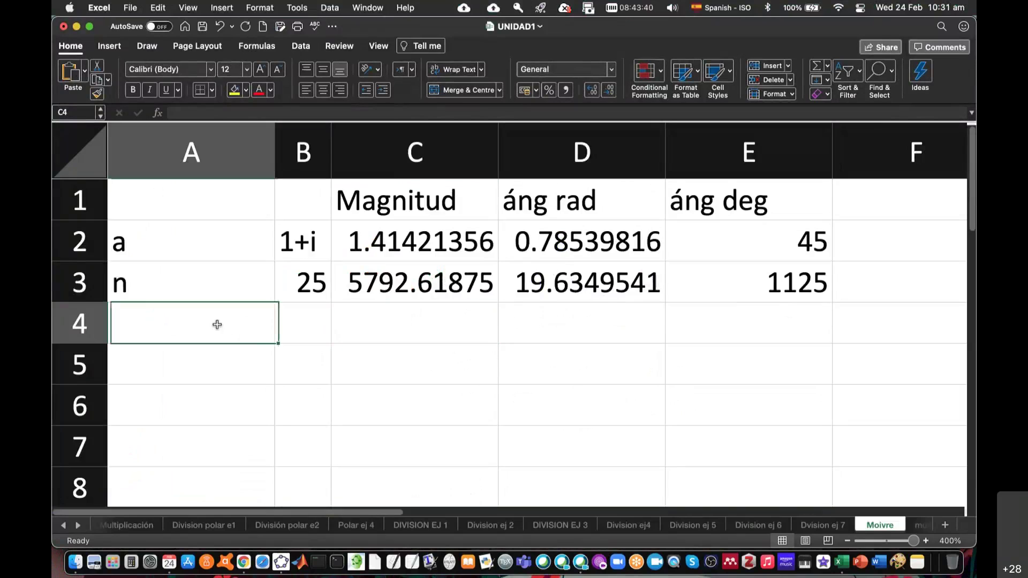
{"action": "type", "text": "Re"}
{"action": "key", "text": "Return"}
{"action": "type", "text": "Im"}
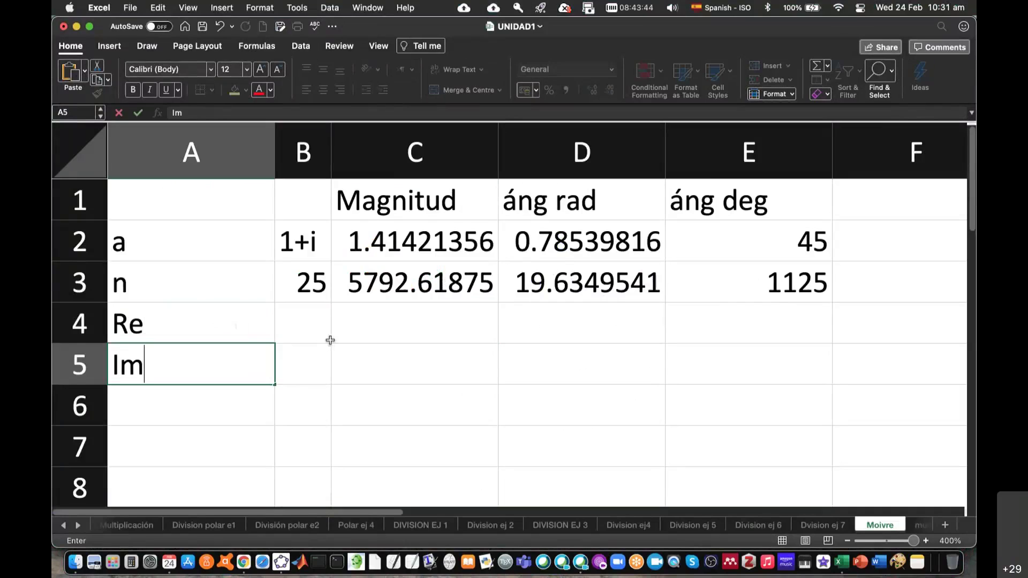
{"action": "left_click", "coordinate": [332, 339]}
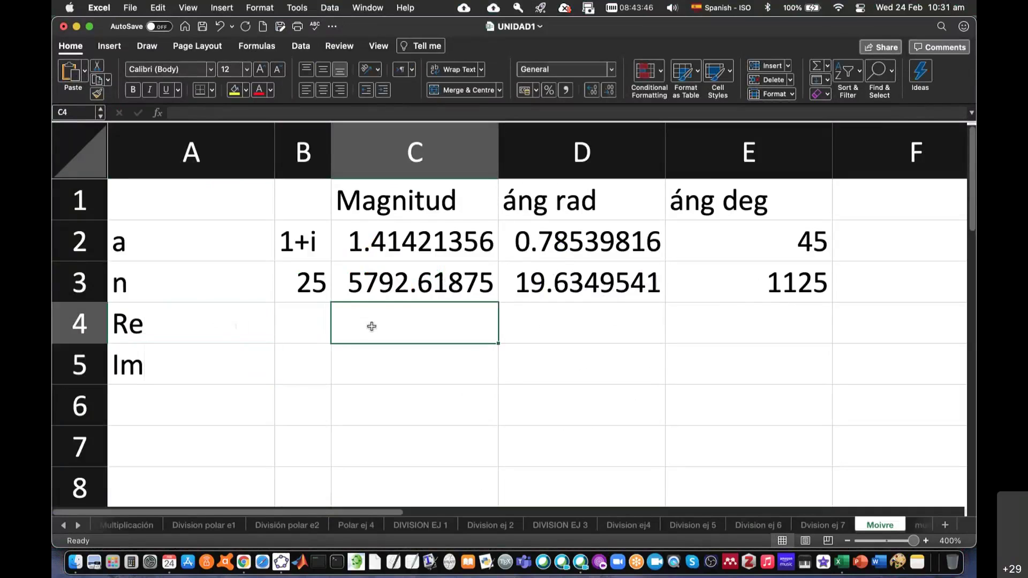
Step: Enter =C3*cos(D3) in C4 for the real part, giving 4096
{"action": "type", "text": "="}
{"action": "left_click", "coordinate": [391, 294]}
{"action": "type", "text": "*cos("}
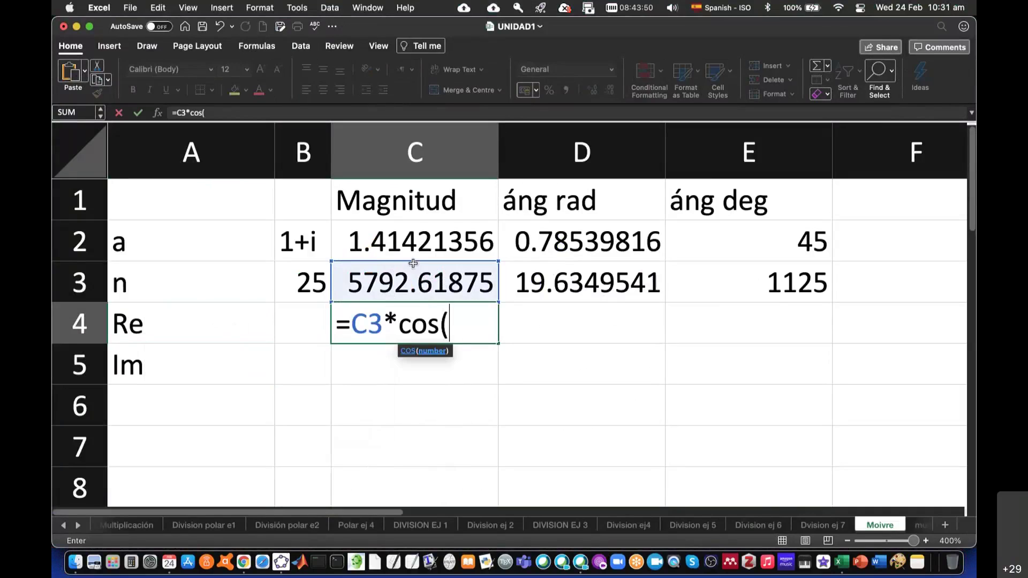
{"action": "left_click", "coordinate": [556, 275]}
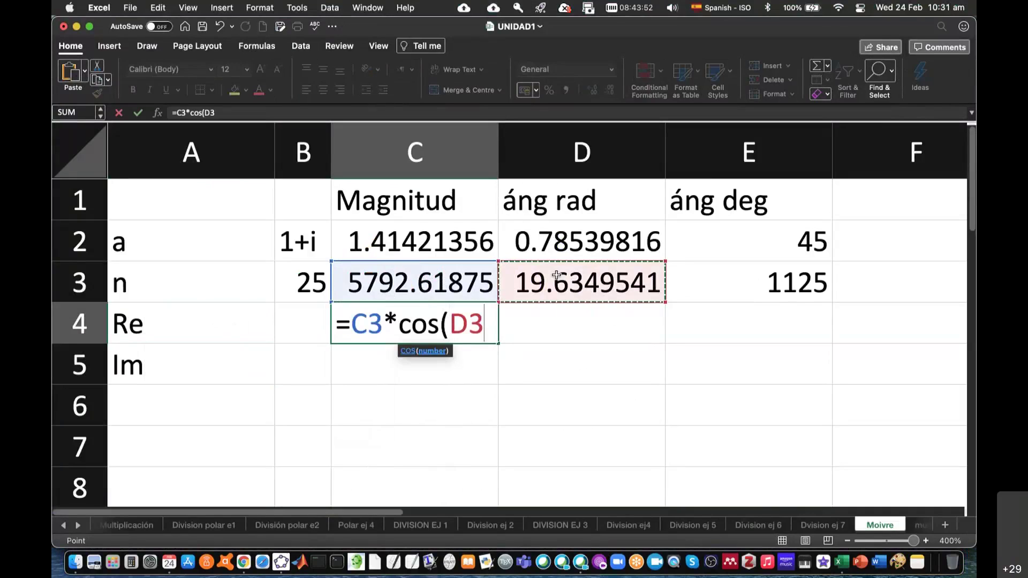
{"action": "type", "text": ")"}
{"action": "key", "text": "Return"}
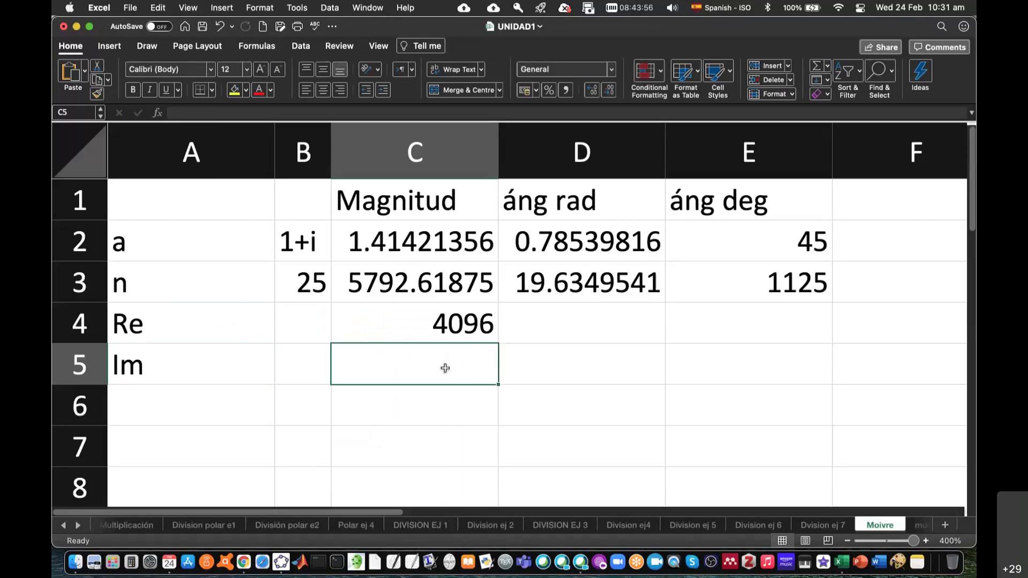
Step: Enter =C3*sin(D3) in C5 for the imaginary part, giving 4096, and begin =COMPLEX( in C6
{"action": "type", "text": "="}
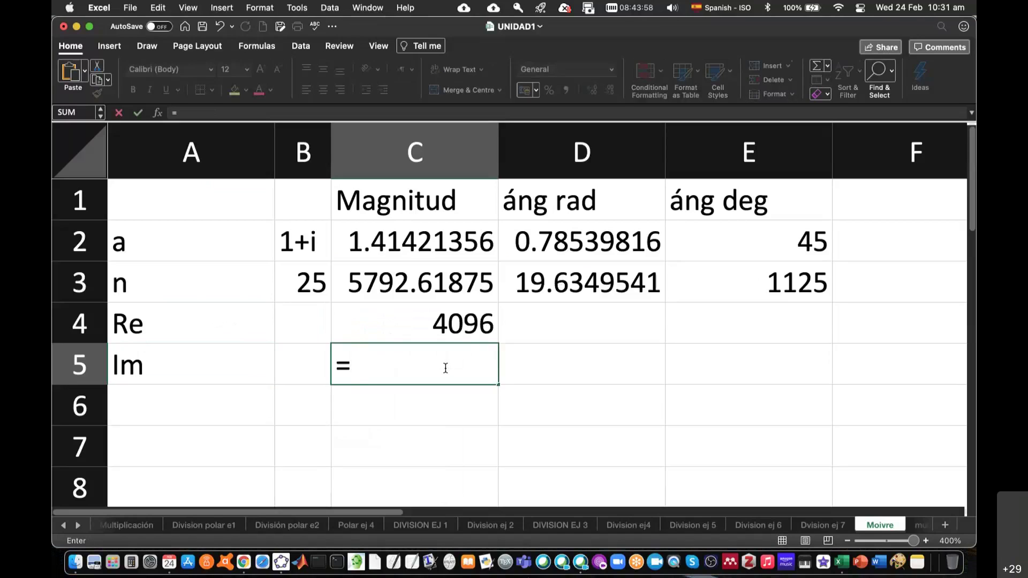
{"action": "left_click", "coordinate": [418, 284]}
{"action": "type", "text": "*"}
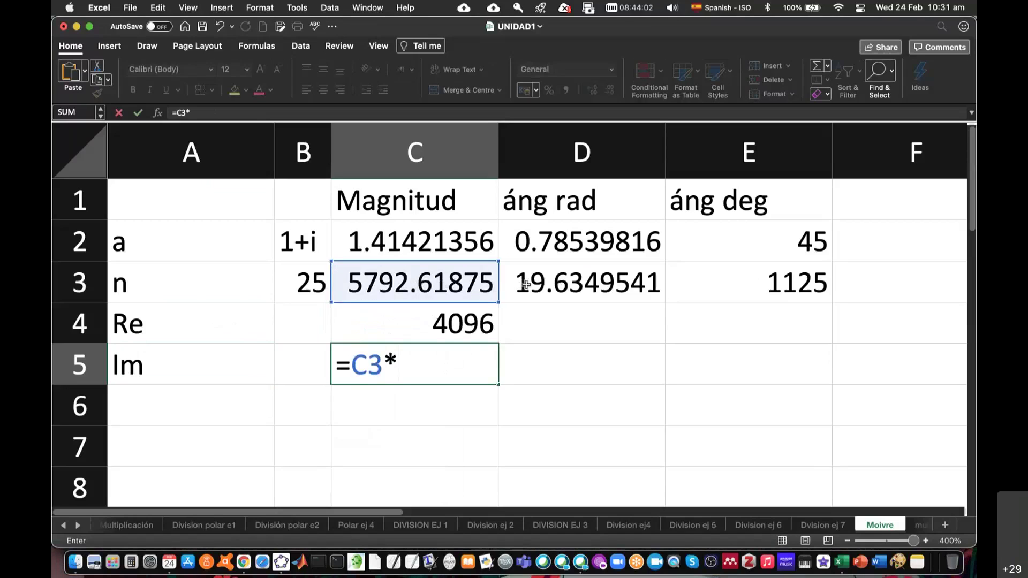
{"action": "type", "text": "sin("}
{"action": "left_click", "coordinate": [618, 280]}
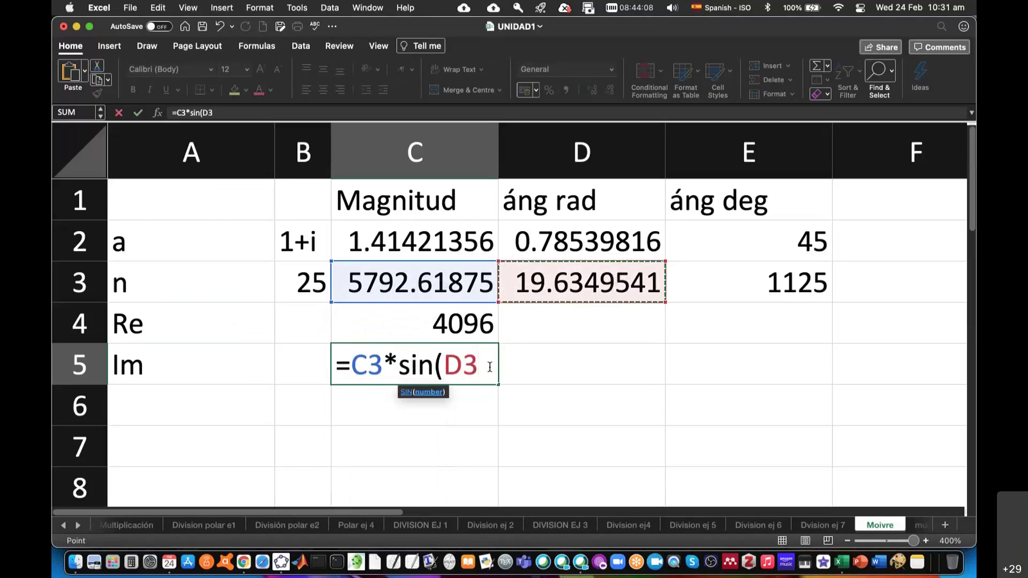
{"action": "type", "text": ")"}
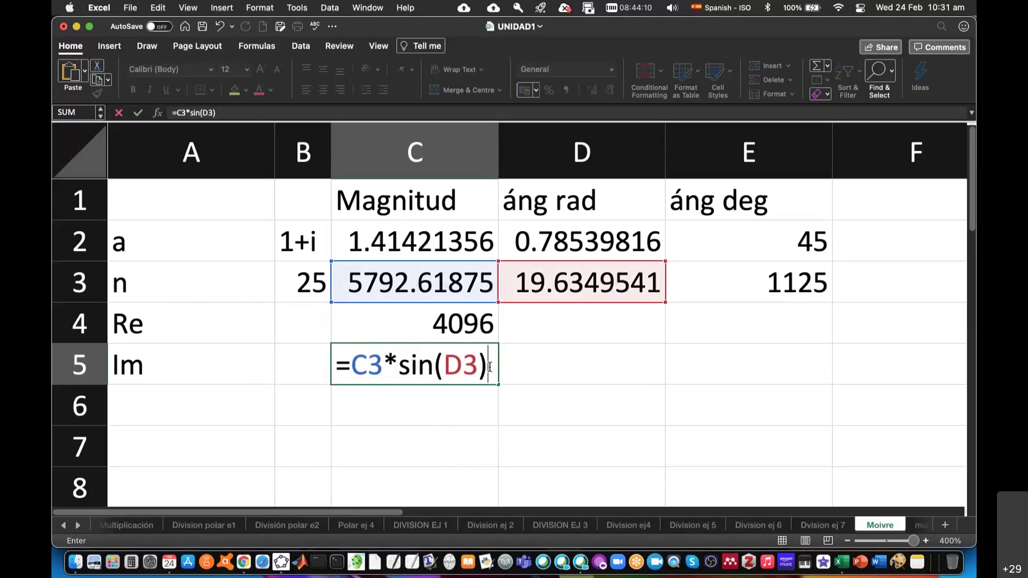
{"action": "key", "text": "Return"}
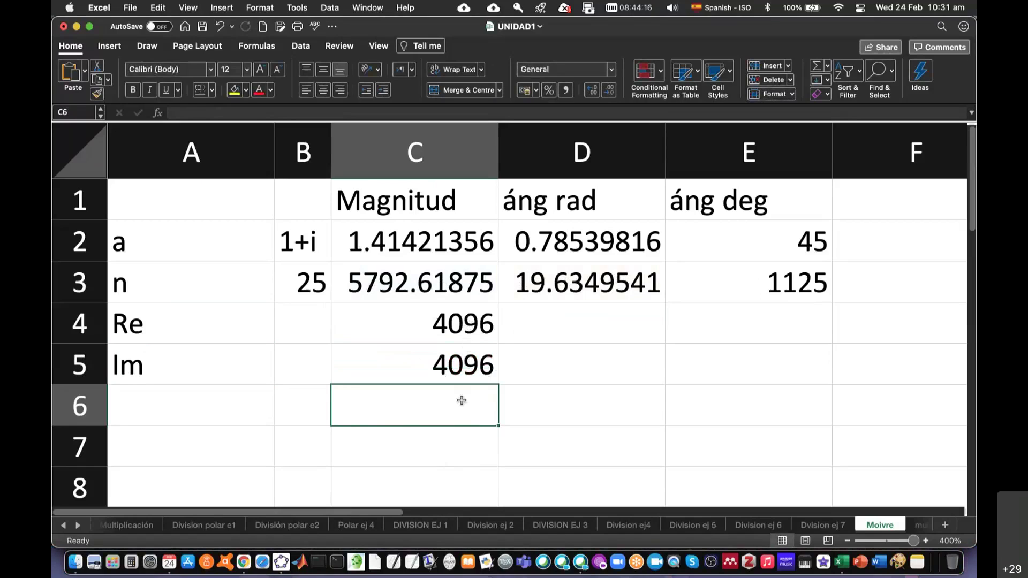
{"action": "type", "text": "=complex"}
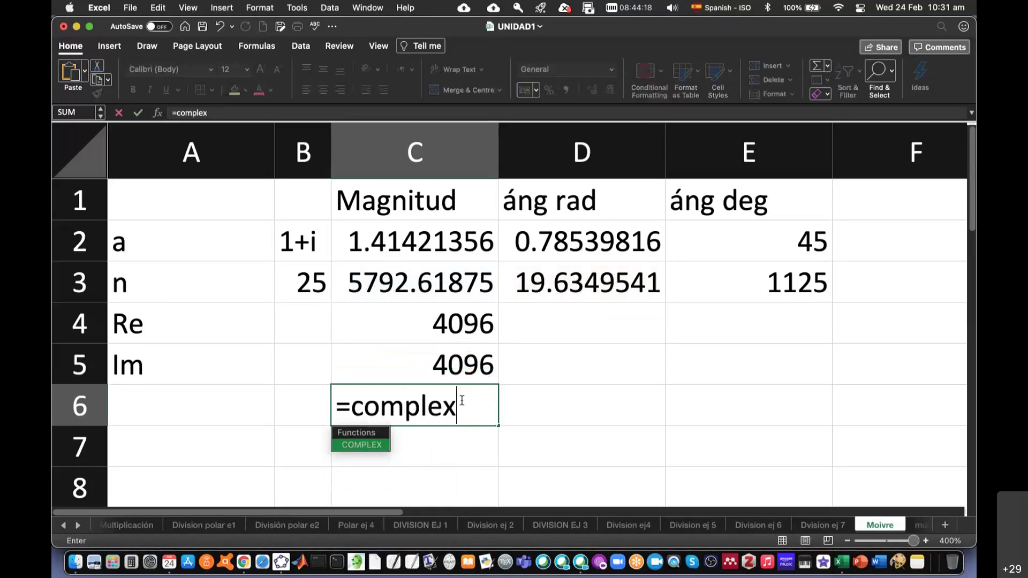
{"action": "type", "text": "("}
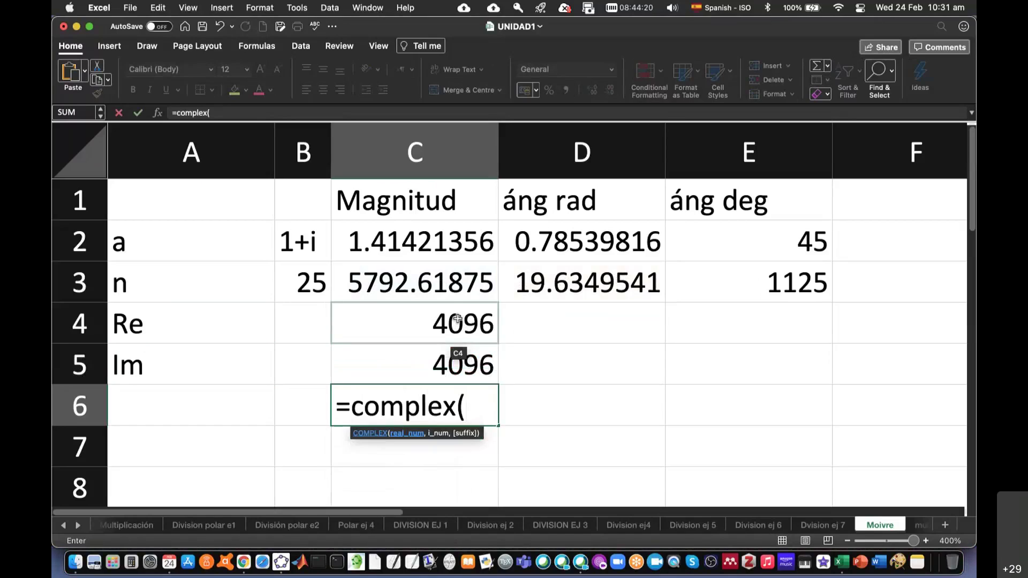
Step: Complete =COMPLEX(C4,C5) in C6 to show the complex result
{"action": "left_click", "coordinate": [457, 318]}
{"action": "type", "text": ","}
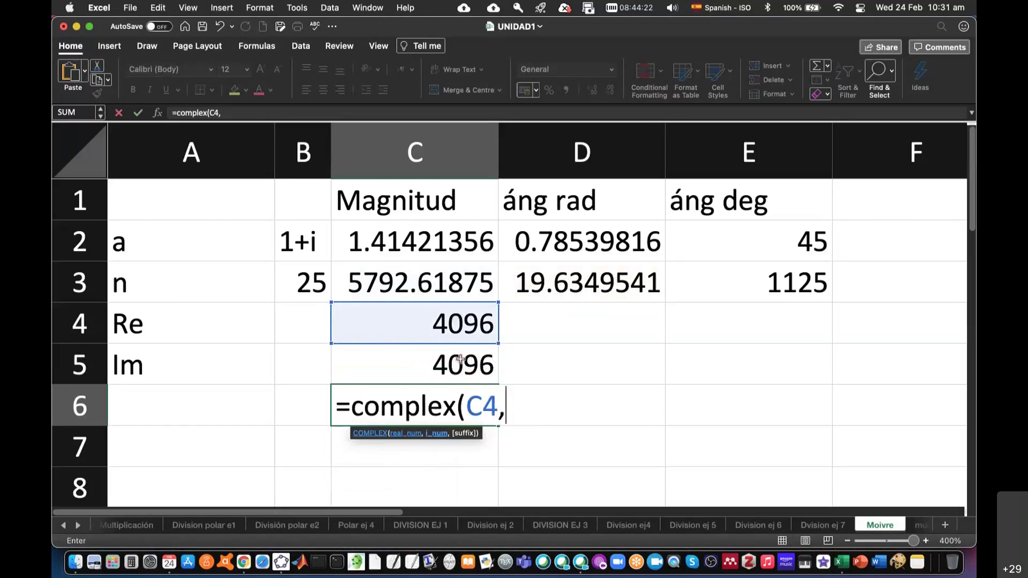
{"action": "left_click", "coordinate": [460, 359]}
{"action": "type", "text": ")"}
{"action": "key", "text": "Return"}
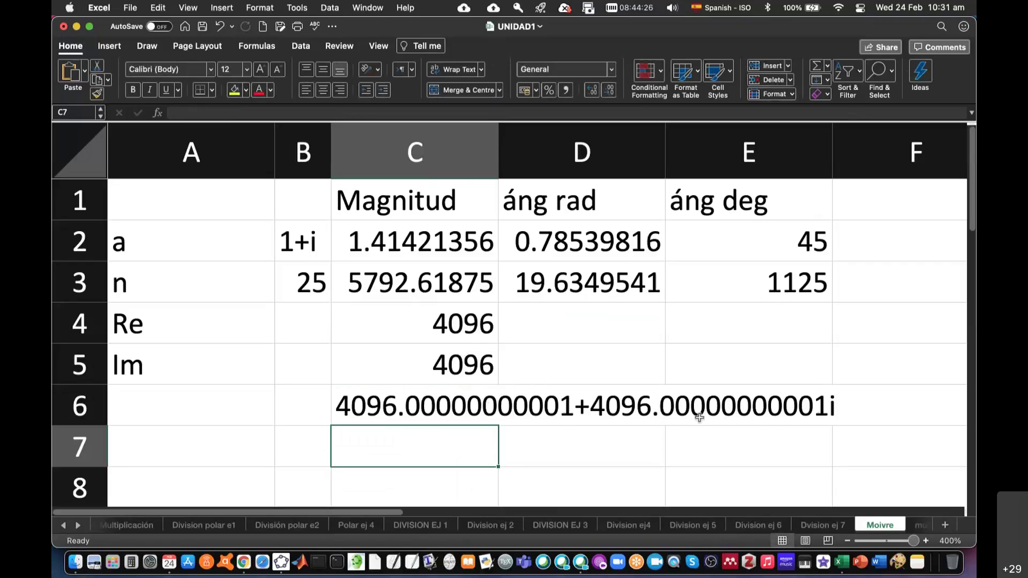
Step: Wrap the C4 real-part formula in ROUND(...,0) and widen column C
{"action": "left_click", "coordinate": [470, 322]}
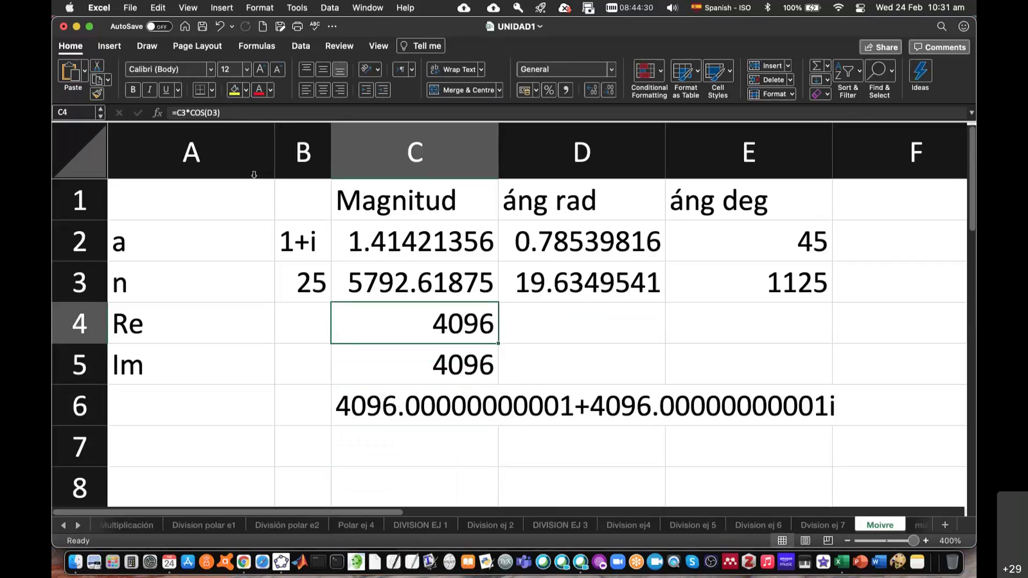
{"action": "left_click", "coordinate": [178, 113]}
{"action": "type", "text": "round("}
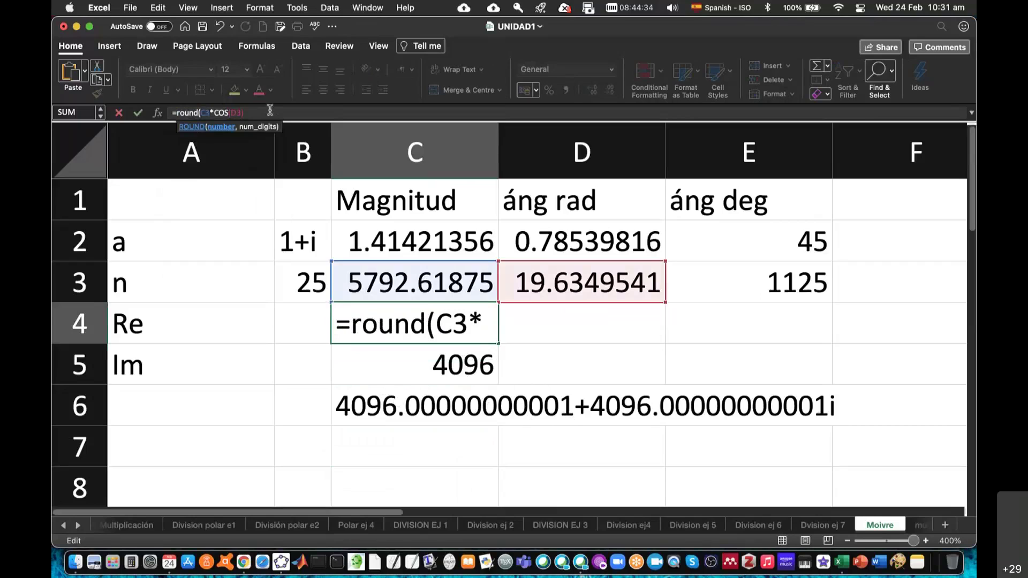
{"action": "type", "text": ",0"}
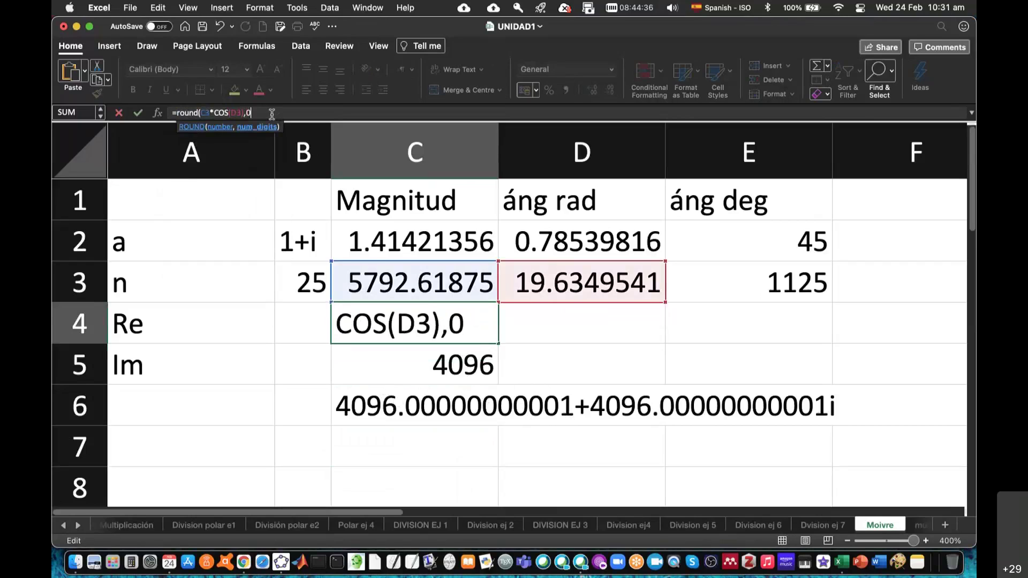
{"action": "type", "text": ")"}
{"action": "key", "text": "Return"}
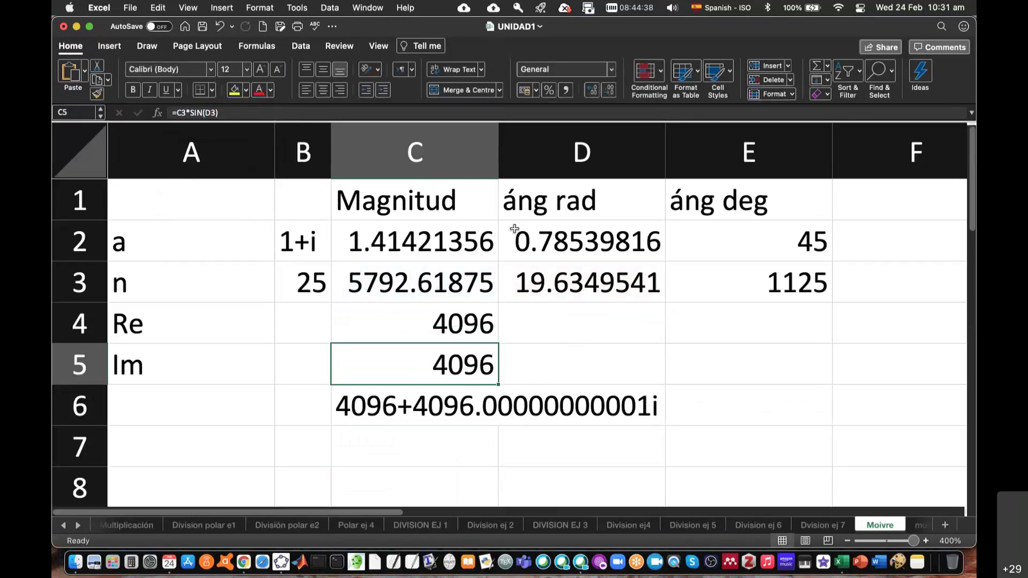
{"action": "left_click_drag", "start_coordinate": [498, 145], "coordinate": [629, 145]}
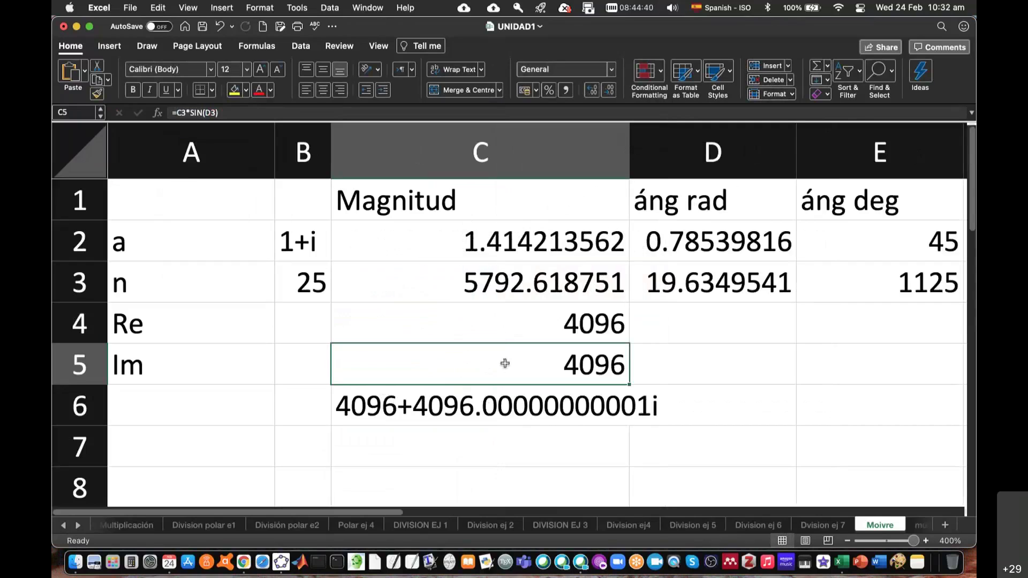
Step: Change C5 to =ROUND(C3*SIN(D3),0) so C6 reads 4096+4096i
{"action": "left_click", "coordinate": [197, 112]}
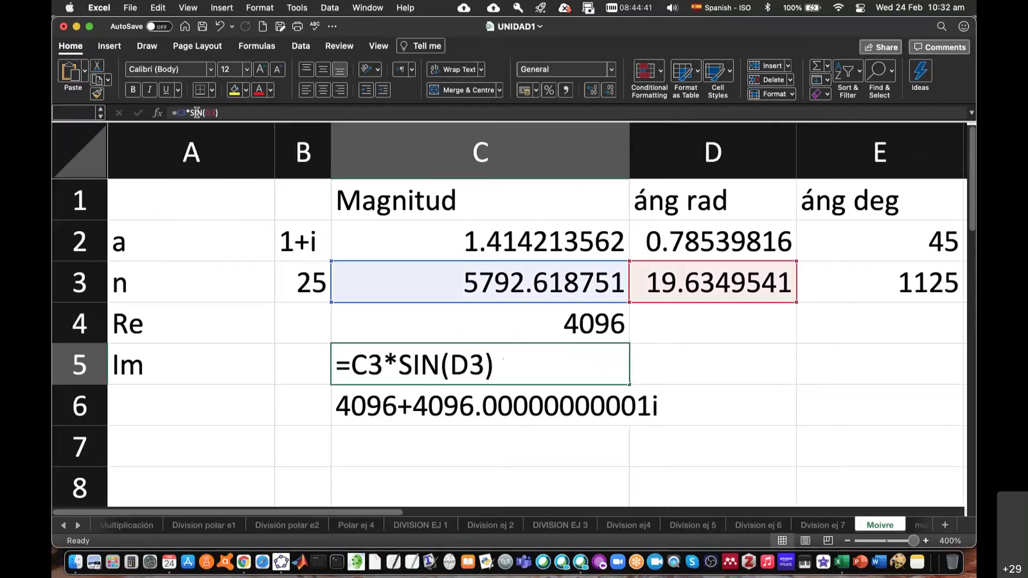
{"action": "left_click", "coordinate": [177, 112]}
{"action": "type", "text": "ro"}
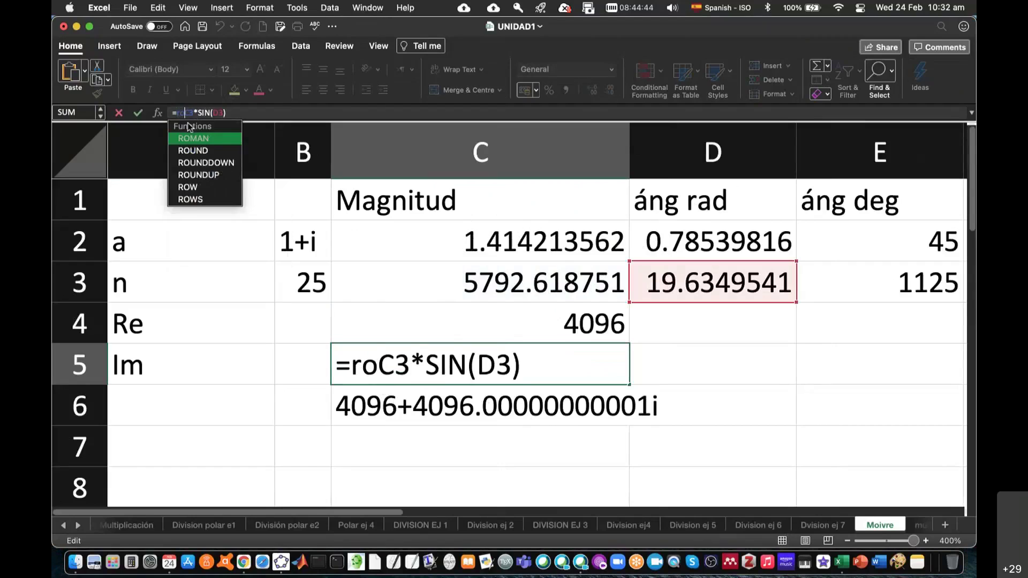
{"action": "type", "text": "und("}
{"action": "left_click", "coordinate": [281, 111]}
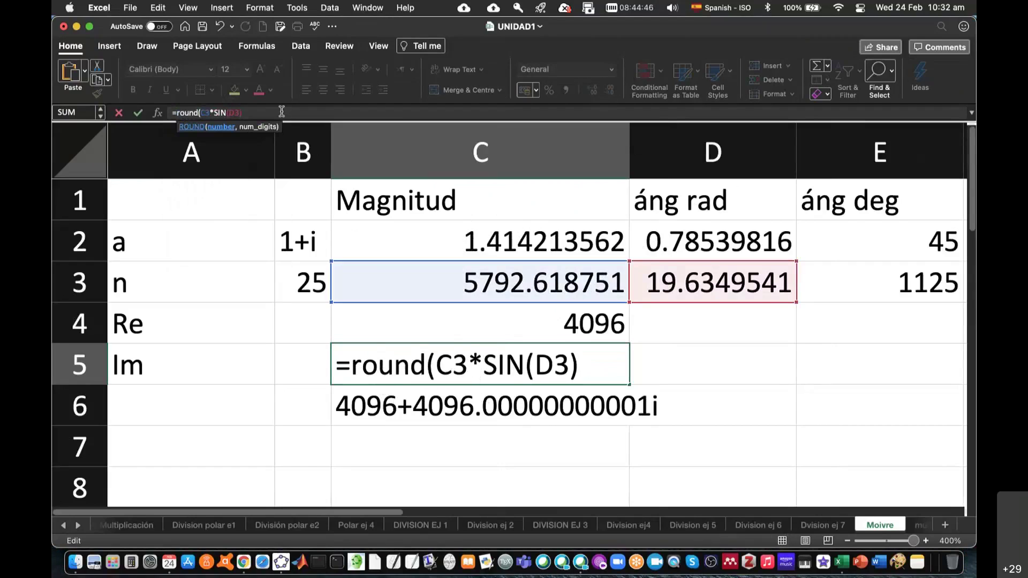
{"action": "type", "text": ",0"}
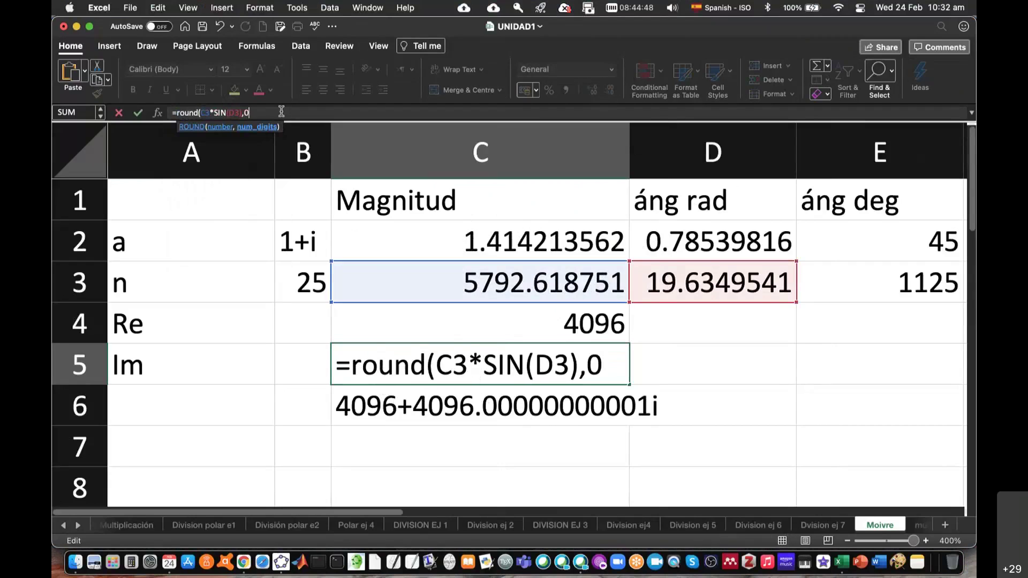
{"action": "type", "text": ")"}
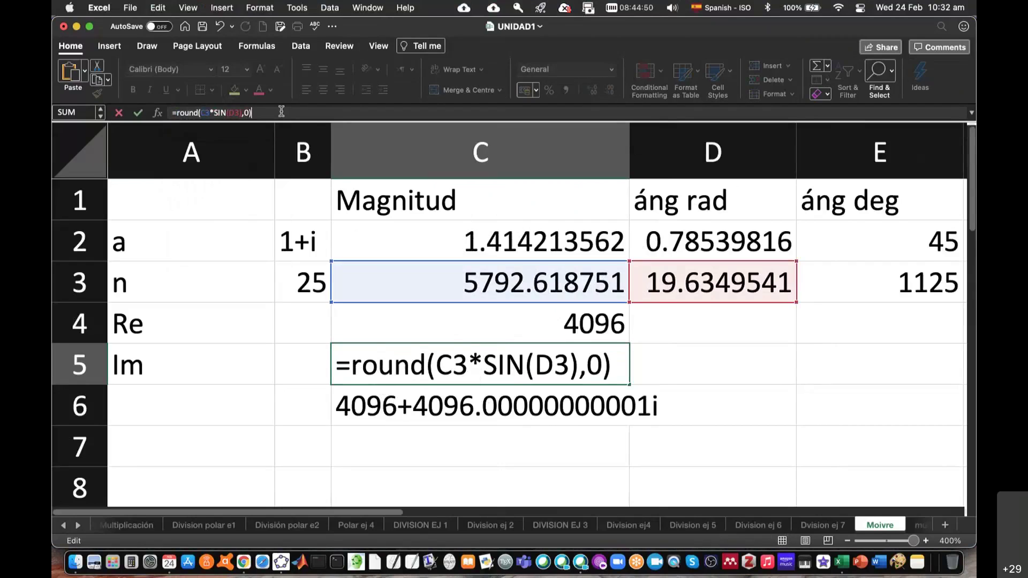
{"action": "key", "text": "Return"}
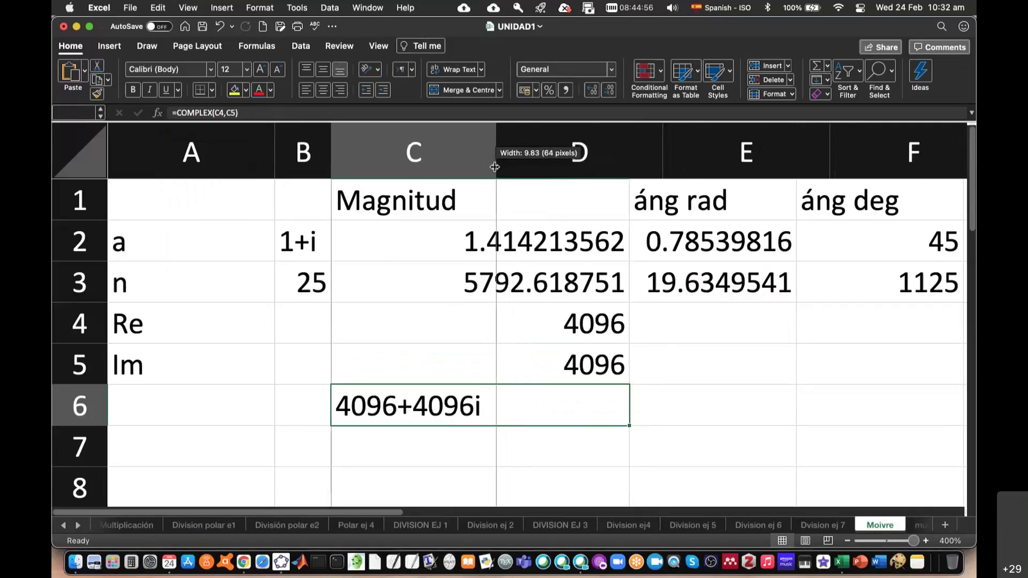
Step: Narrow column C and move the 4096+4096i result from C6 to A6
{"action": "left_click_drag", "start_coordinate": [629, 163], "coordinate": [493, 162]}
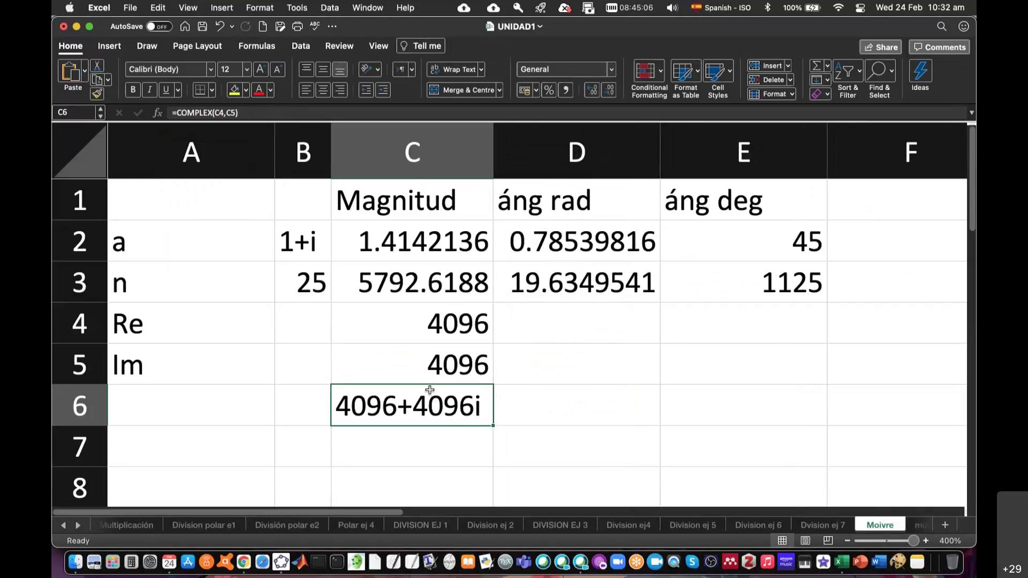
{"action": "left_click_drag", "start_coordinate": [432, 384], "coordinate": [209, 394]}
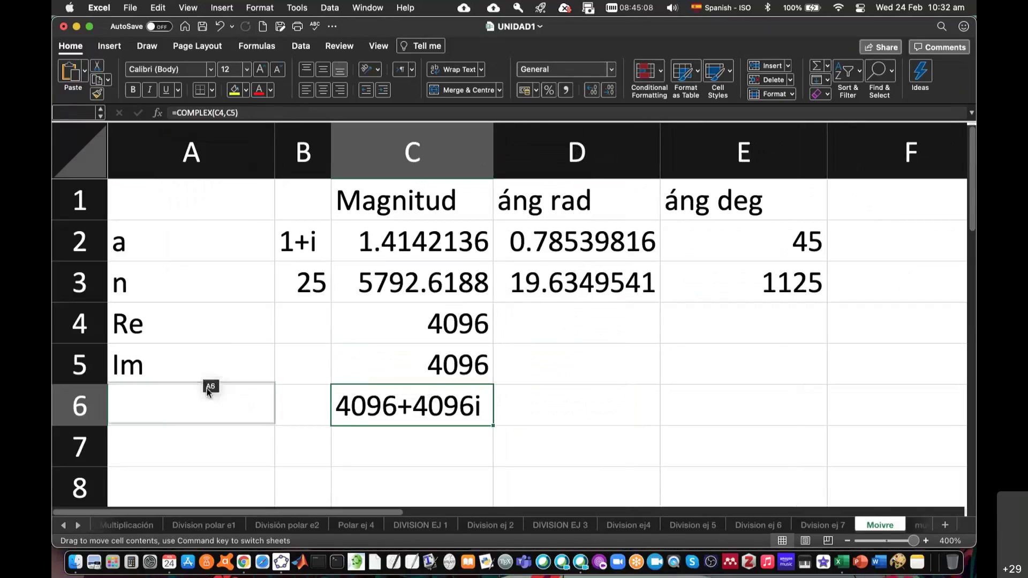
{"action": "left_click", "coordinate": [422, 387]}
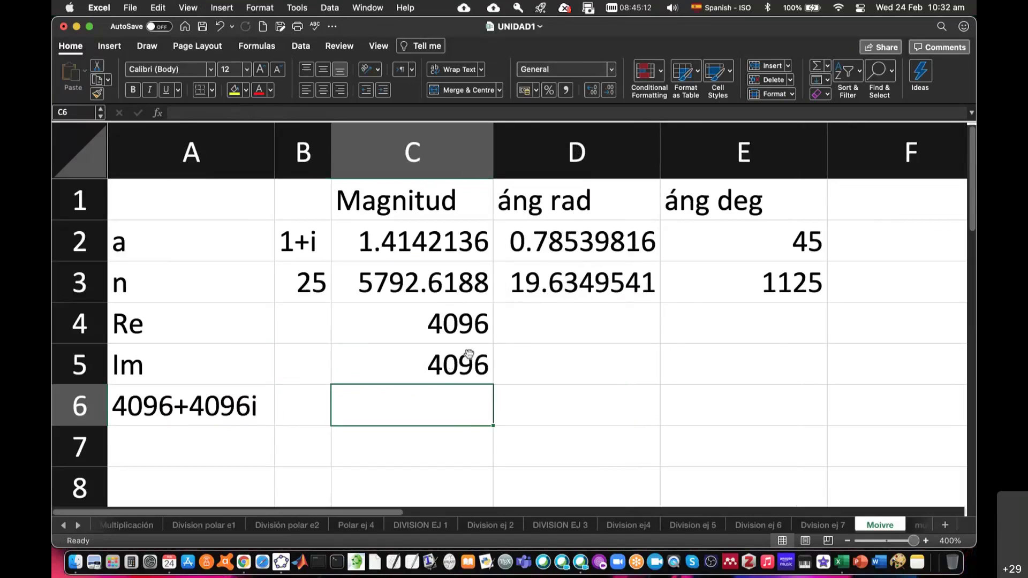
{"action": "left_click", "coordinate": [208, 410]}
Step: Enter =IMABS(A6) in C6, returning the magnitude 5792.6188
{"action": "left_click", "coordinate": [410, 405]}
{"action": "type", "text": "="}
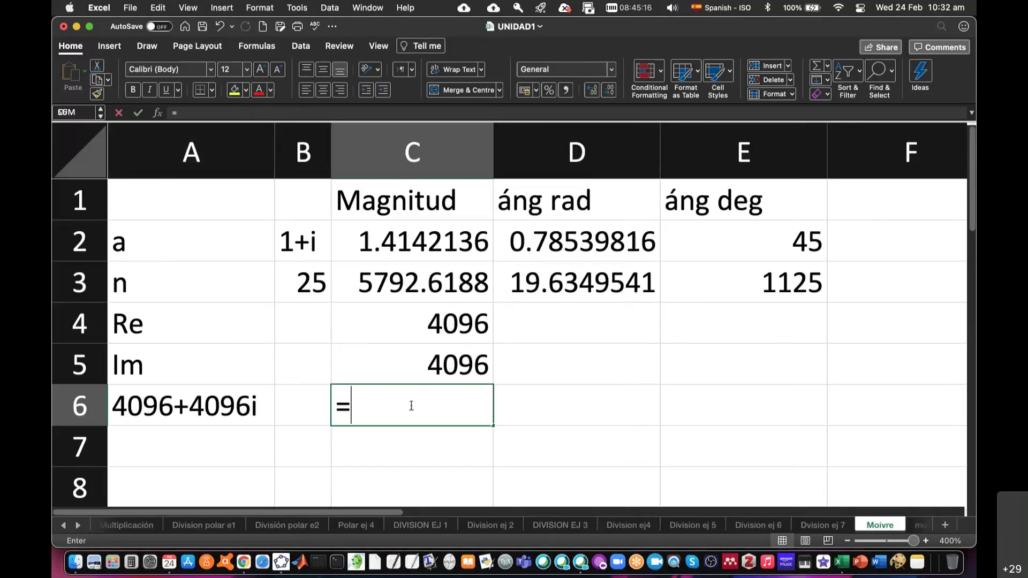
{"action": "type", "text": "im"}
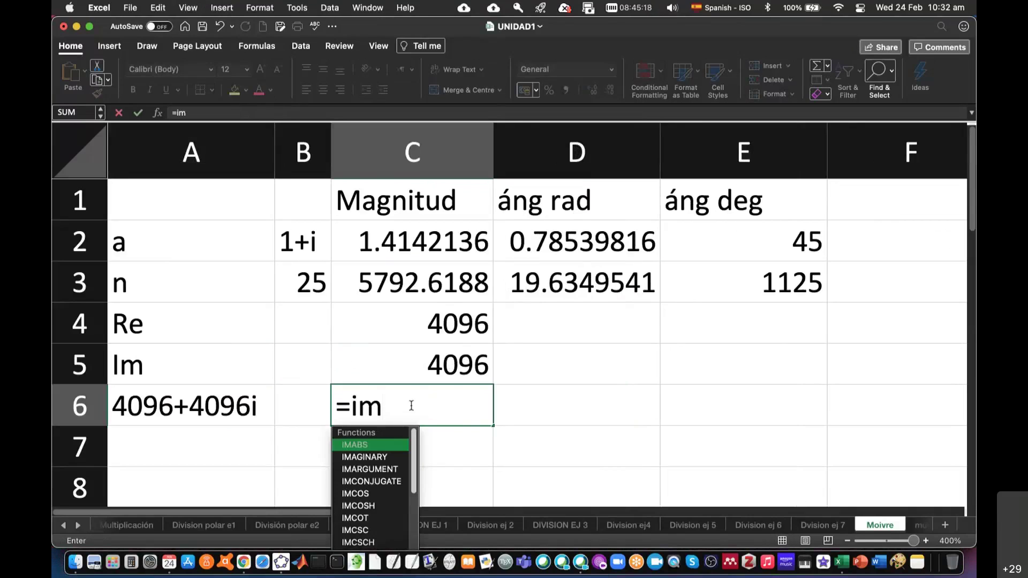
{"action": "type", "text": "abs("}
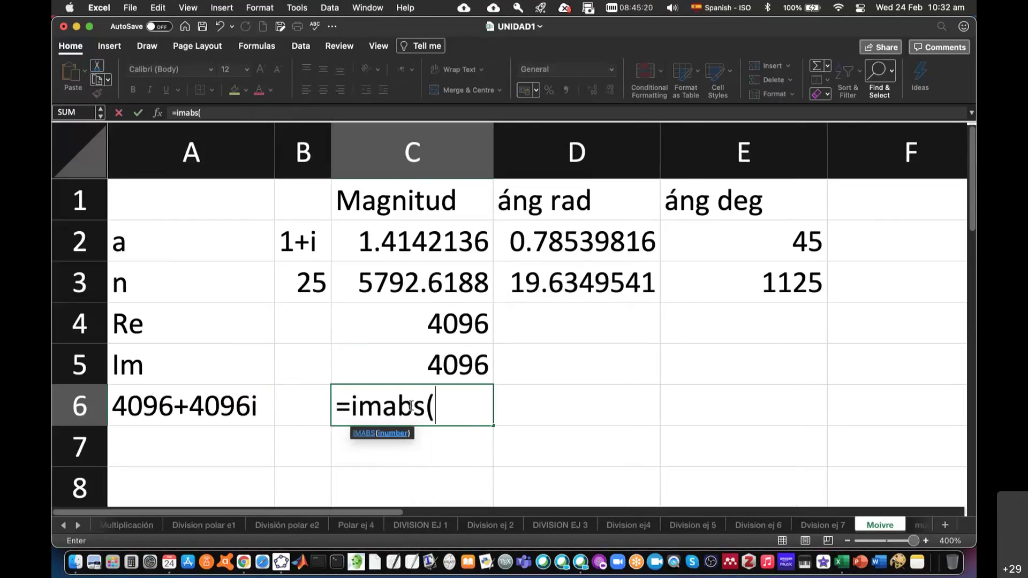
{"action": "left_click", "coordinate": [245, 405]}
{"action": "type", "text": ")"}
{"action": "key", "text": "Return"}
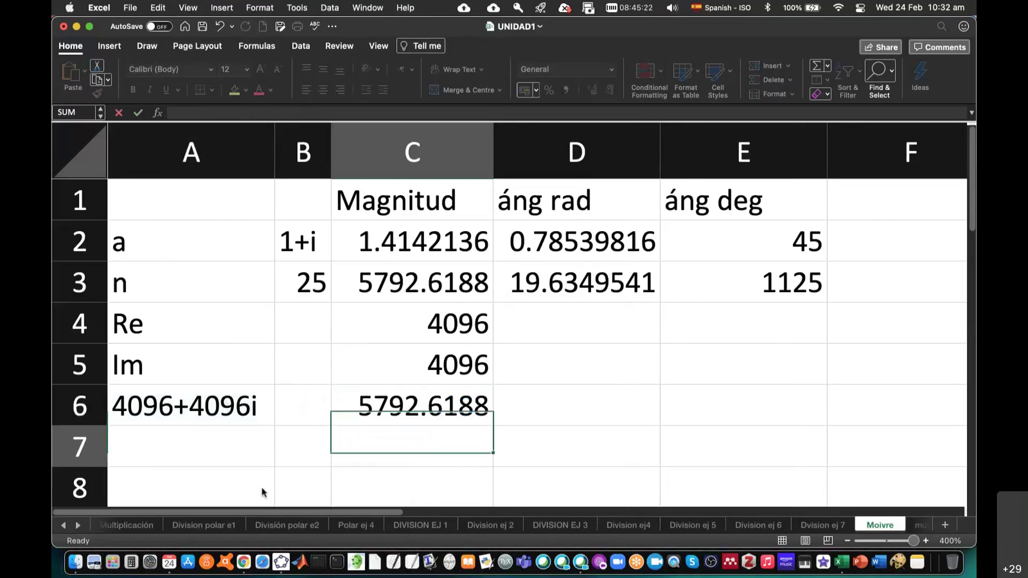
{"action": "left_click", "coordinate": [433, 404]}
Step: Enter =IMARGUMENT(A6) in D6, giving an angle of 0.78539816 radians
{"action": "left_click", "coordinate": [419, 276]}
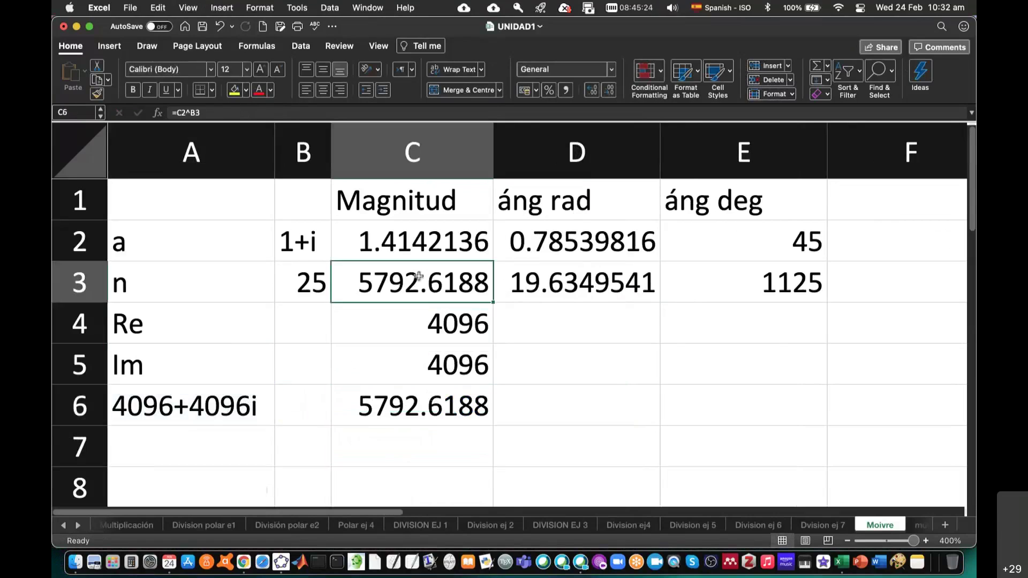
{"action": "left_click", "coordinate": [554, 406]}
{"action": "type", "text": "=ima"}
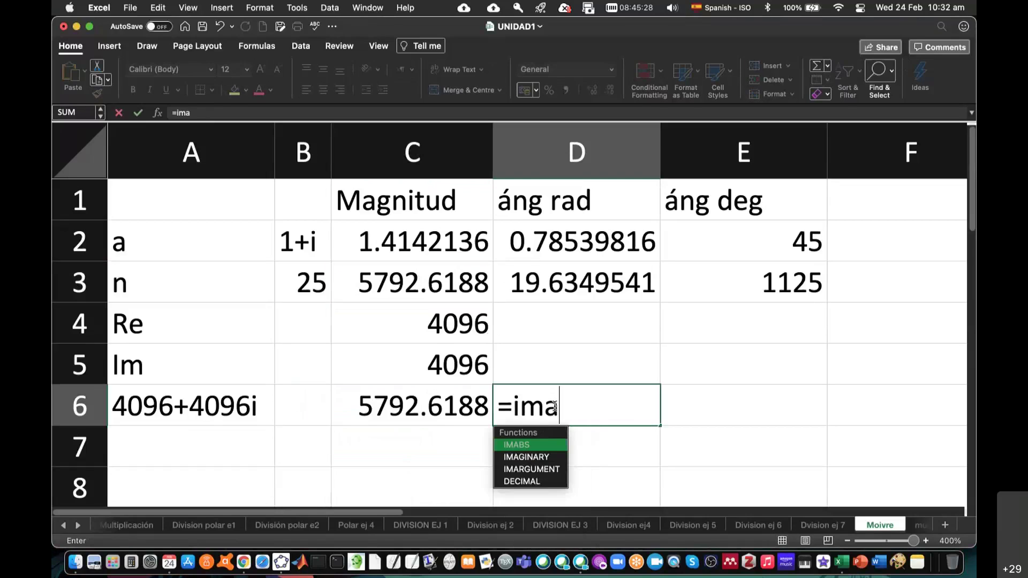
{"action": "type", "text": "rg"}
{"action": "key", "text": "Tab"}
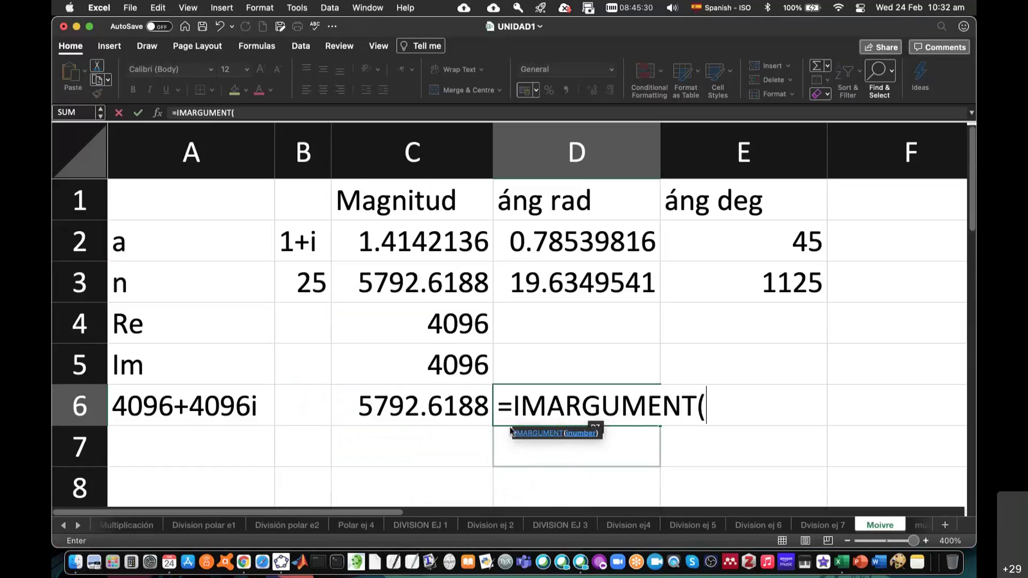
{"action": "left_click", "coordinate": [222, 396]}
{"action": "key", "text": "Return"}
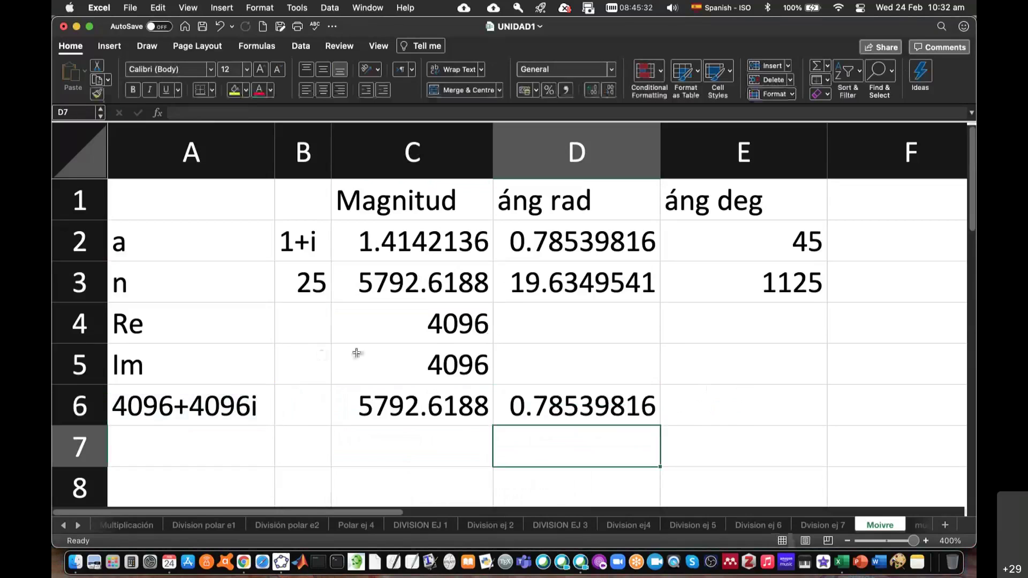
{"action": "left_click", "coordinate": [577, 241]}
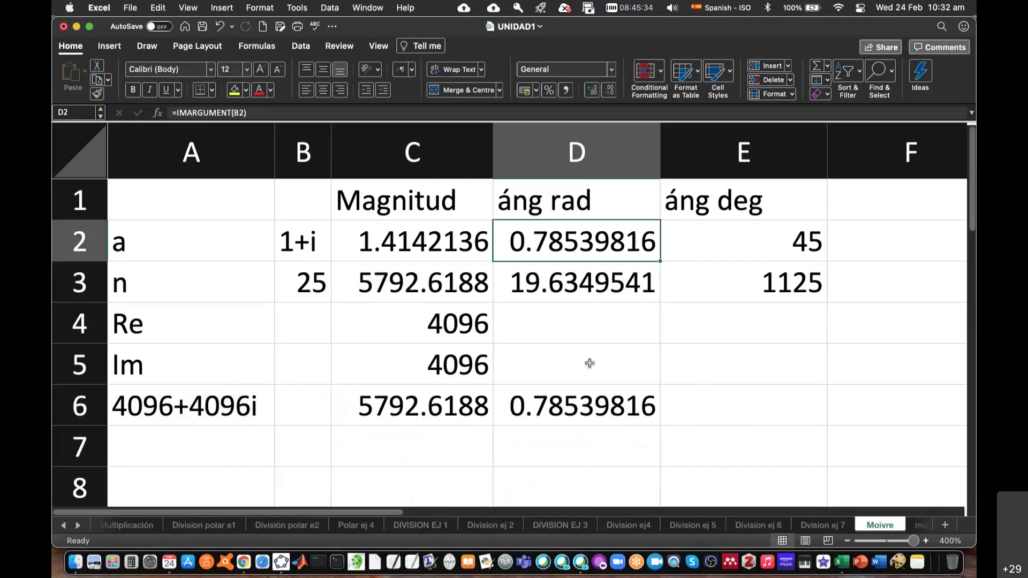
{"action": "left_click", "coordinate": [589, 403]}
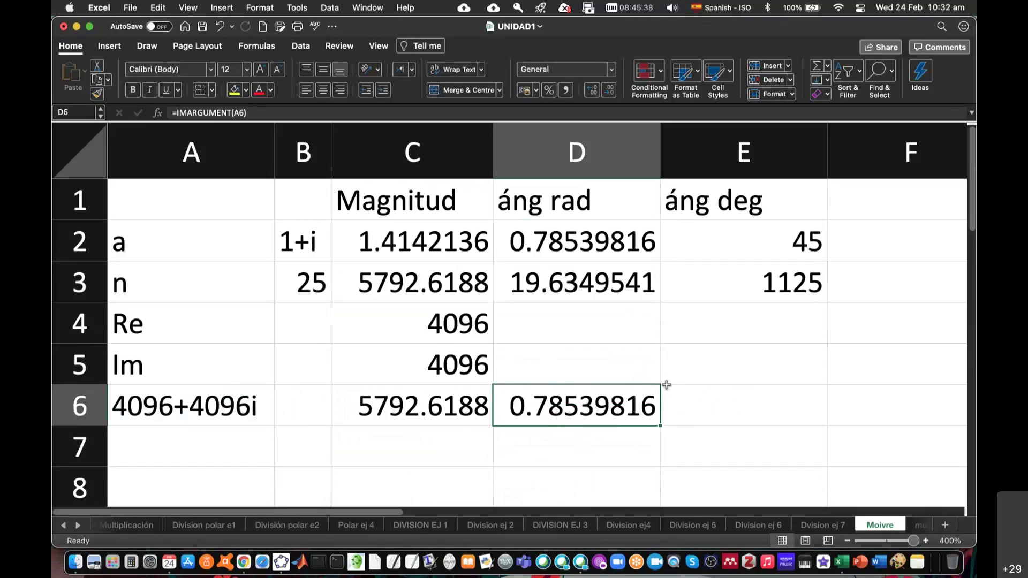
Step: Convert the angle to degrees with =DEGREES(D6) in E6, giving 45
{"action": "left_click", "coordinate": [707, 404]}
{"action": "type", "text": "="}
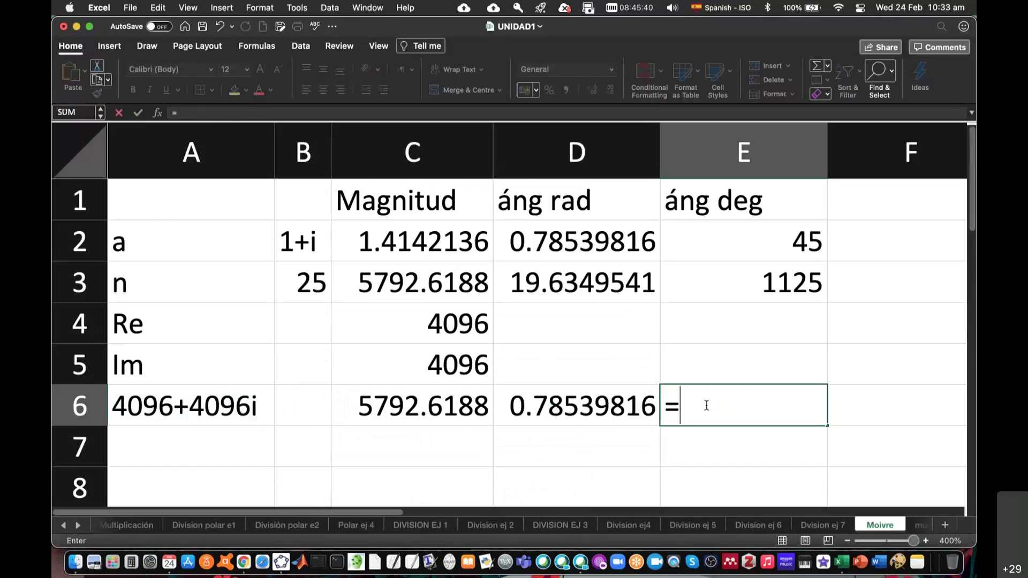
{"action": "type", "text": "deg"}
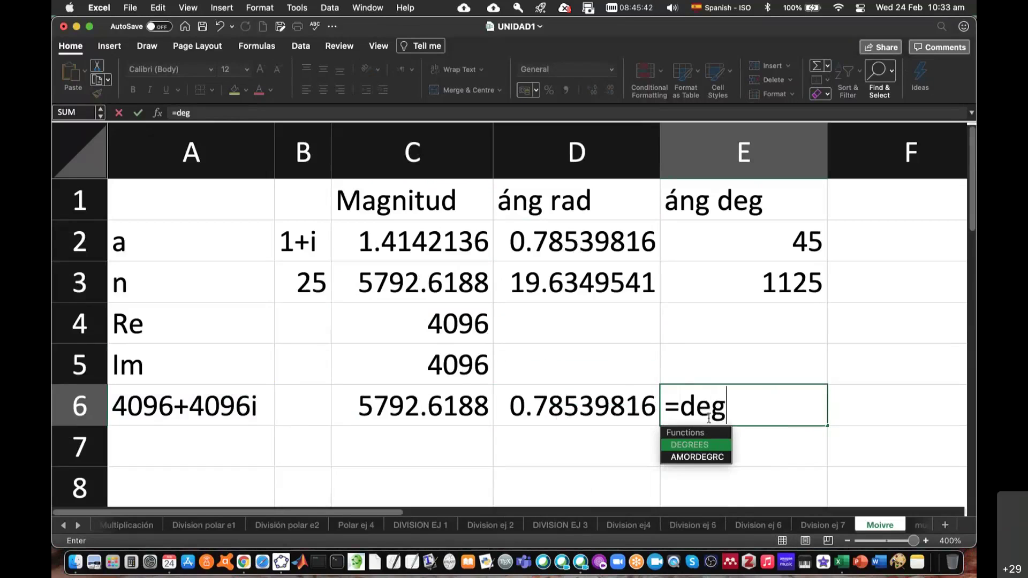
{"action": "double_click", "coordinate": [707, 446]}
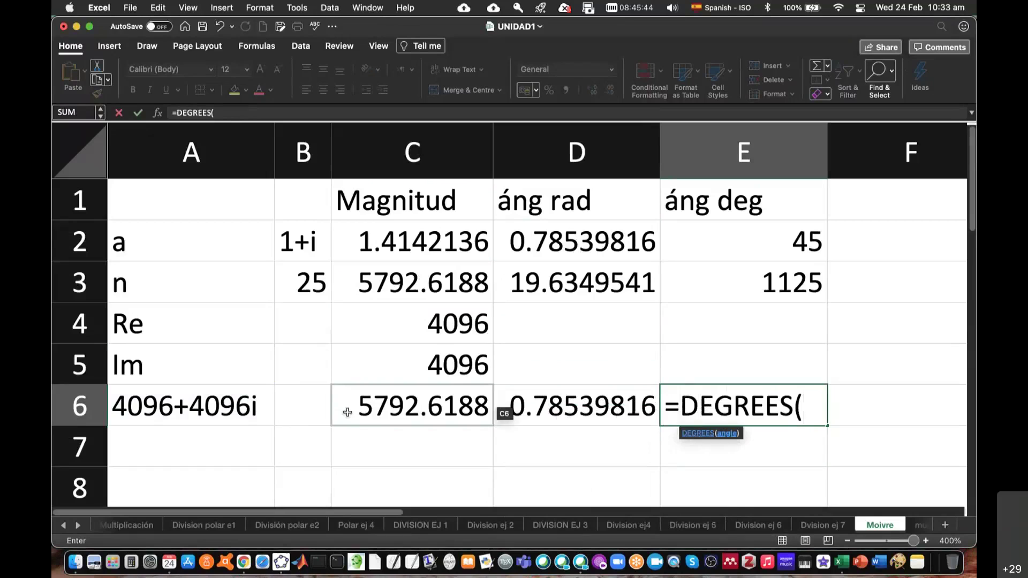
{"action": "left_click", "coordinate": [644, 407]}
{"action": "type", "text": ")"}
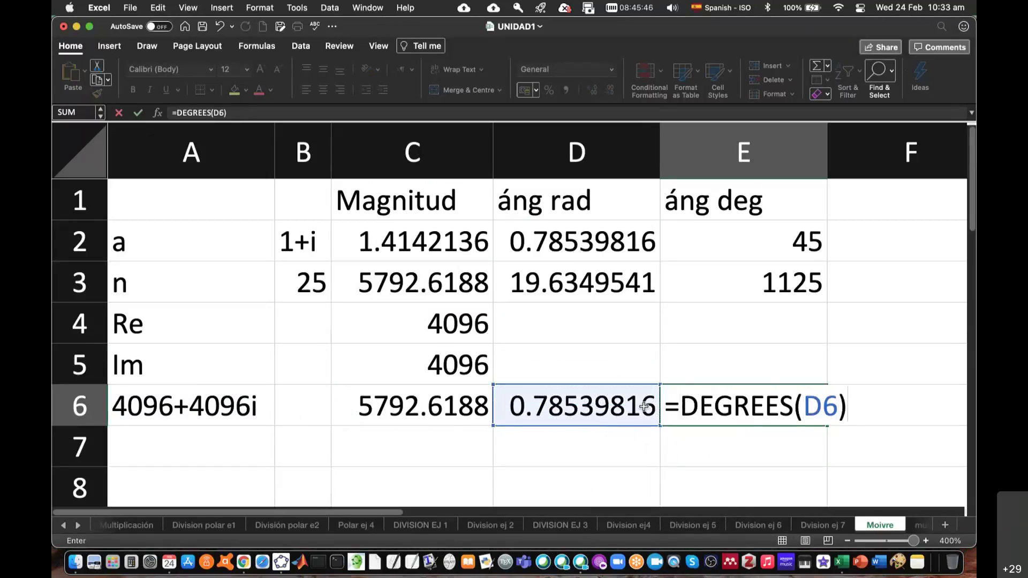
{"action": "key", "text": "Return"}
{"action": "left_click", "coordinate": [759, 399]}
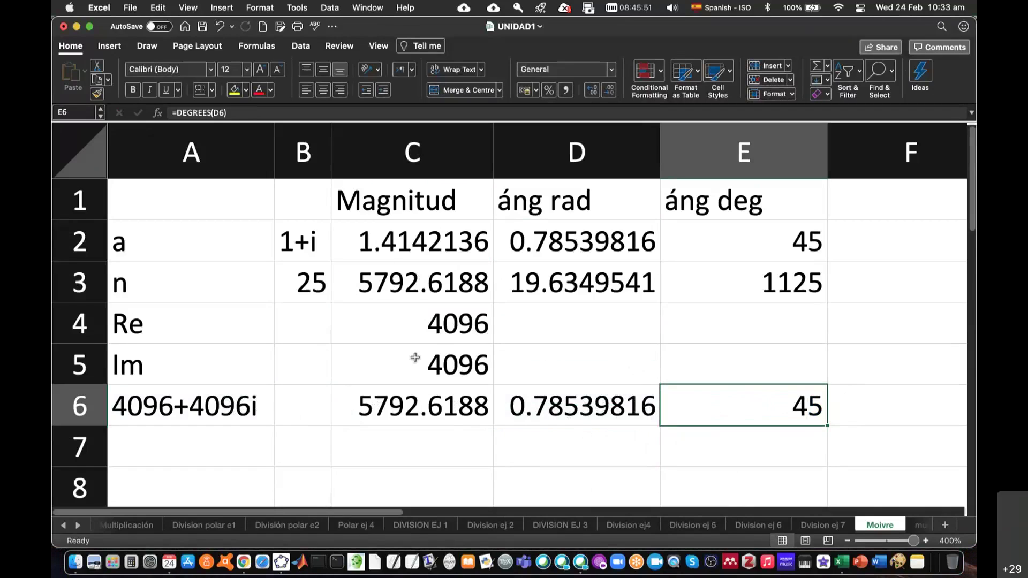
{"action": "left_click", "coordinate": [405, 239]}
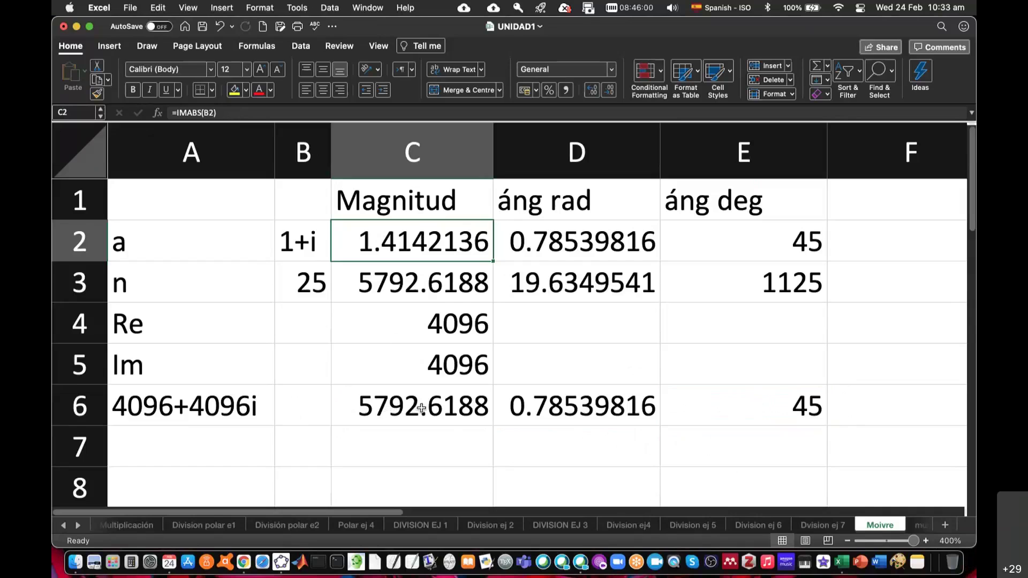
Step: Switch from Excel to Webex Meetings with Cmd+Tab
{"action": "key", "text": "super+Tab"}
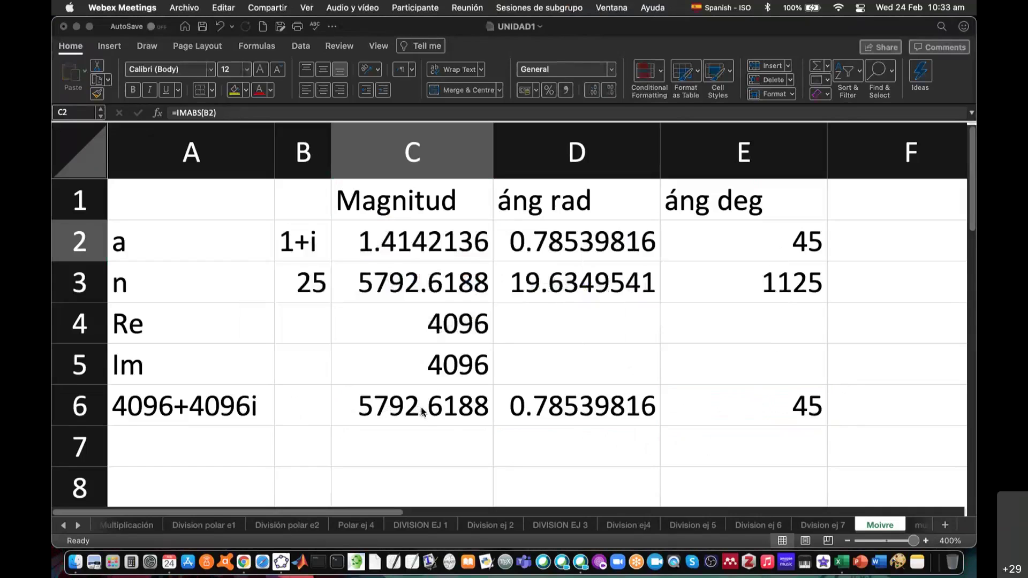